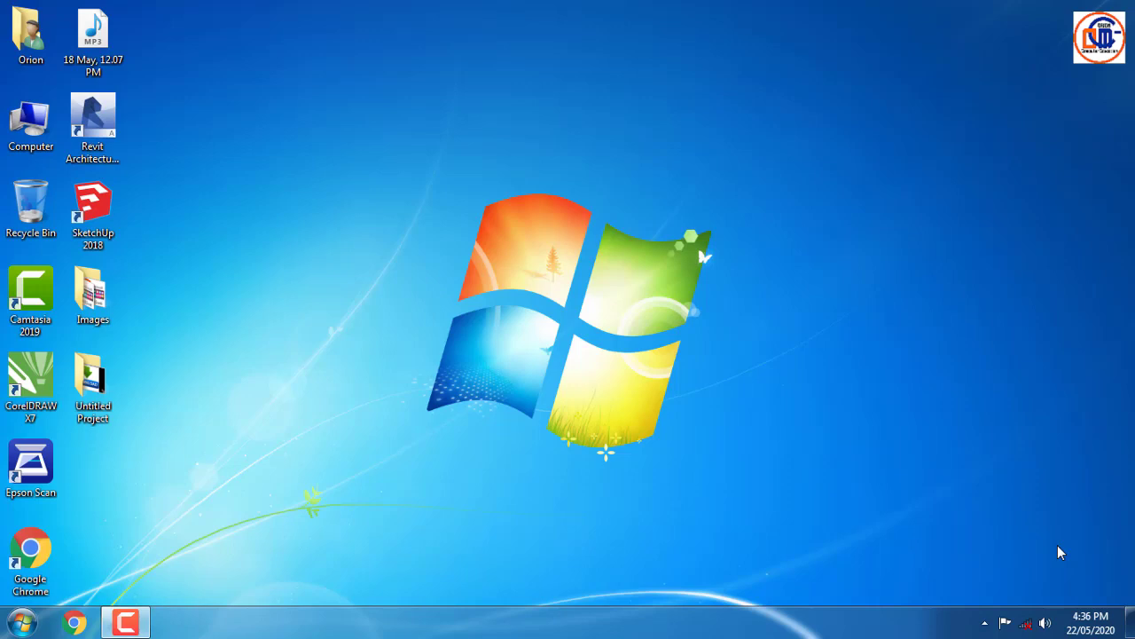
- Bring up the Run prompt with winword in its Open field
key("super+r")
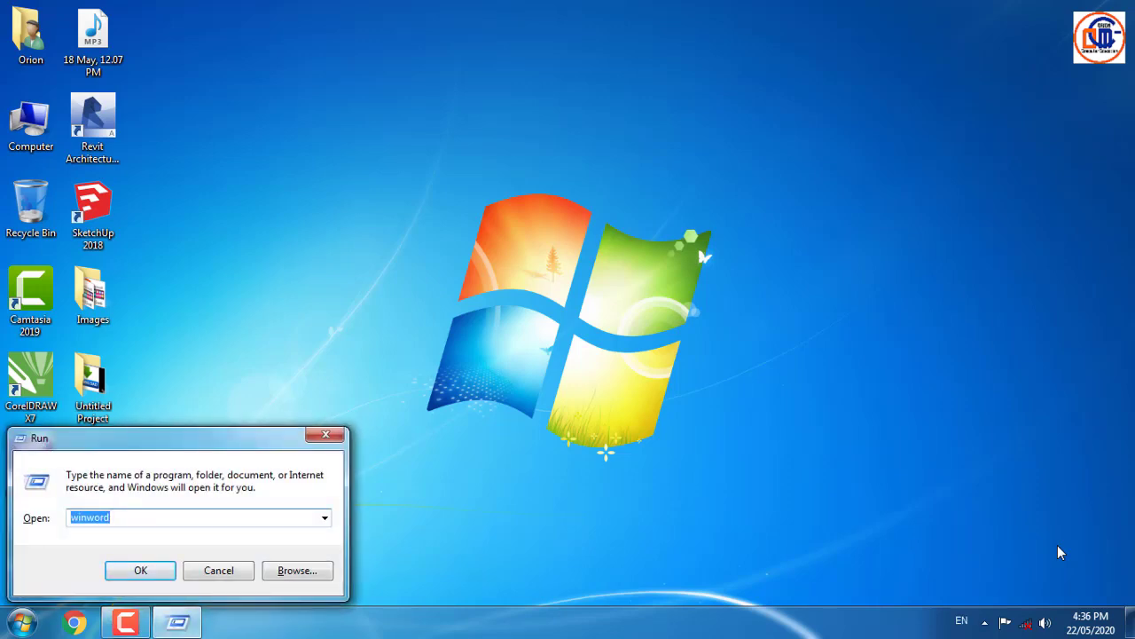
- Launch Word from the Run prompt and scroll through the Recent documents list
key("Return")
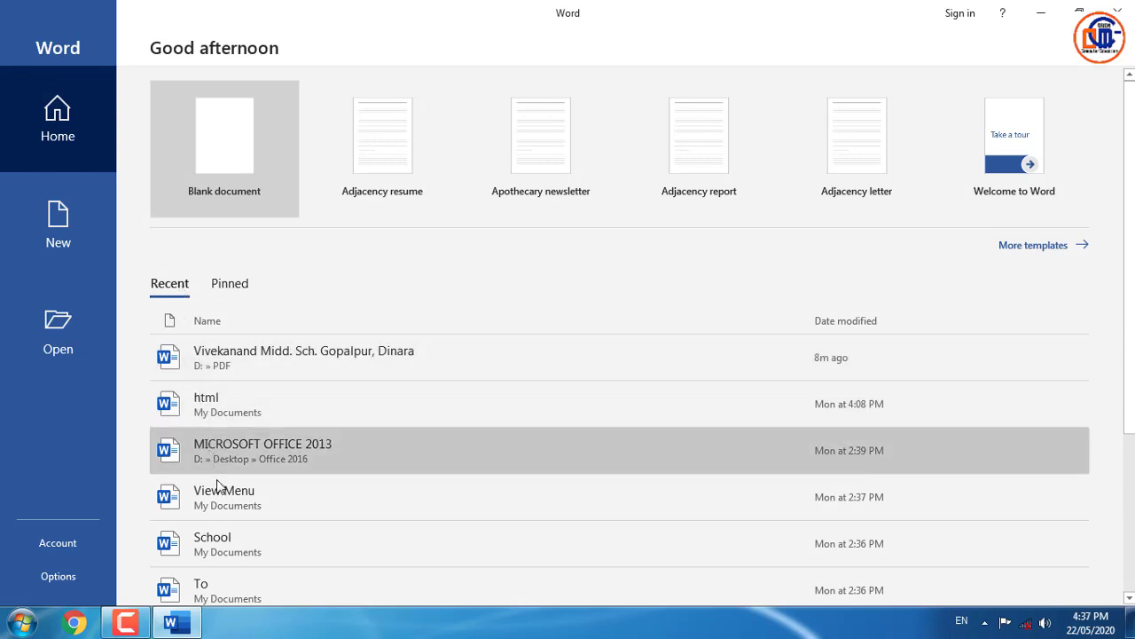
scroll(218, 484, "down", 3)
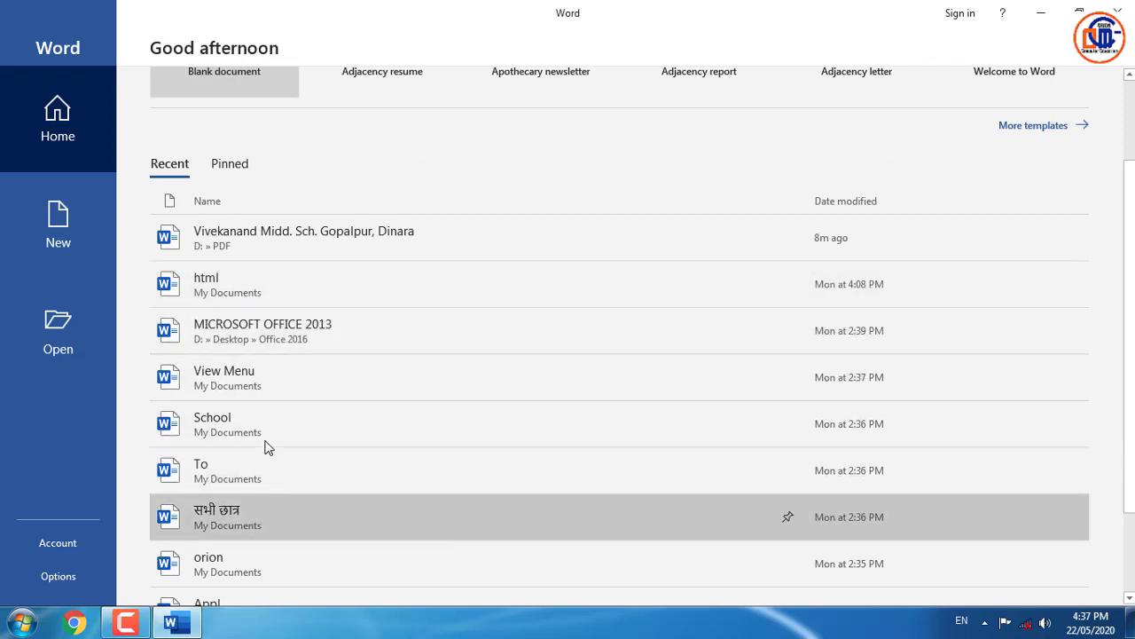
scroll(258, 279, "up", 3)
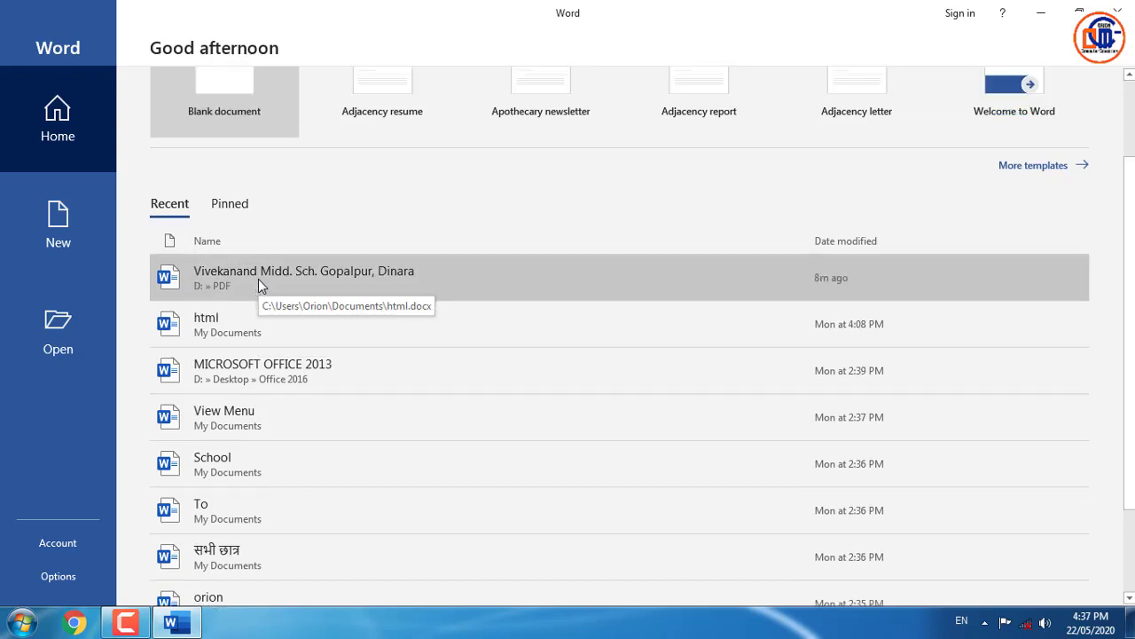
- Browse the templates on the New page, then go to the Open page
left_click(60, 226)
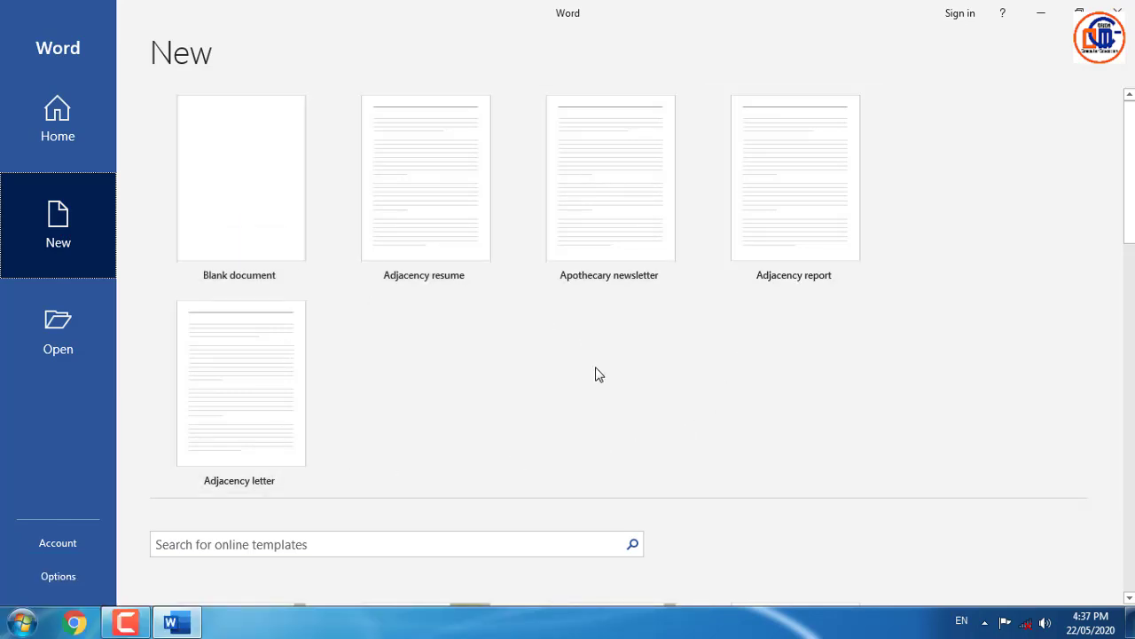
scroll(593, 371, "down", 3)
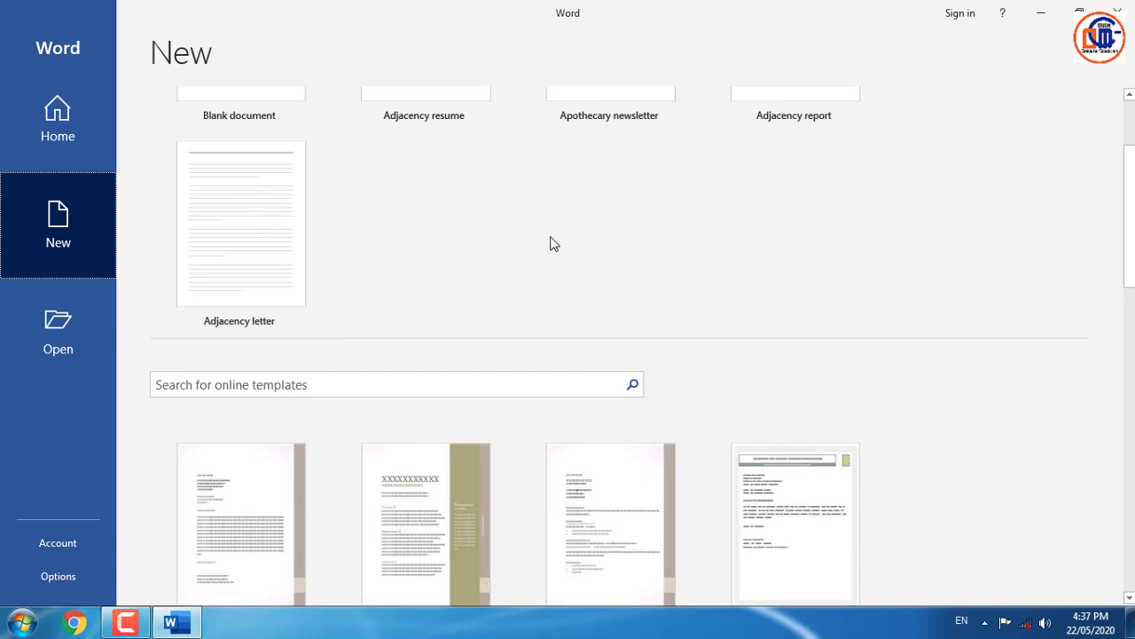
scroll(607, 303, "down", 3)
scroll(606, 302, "down", 2)
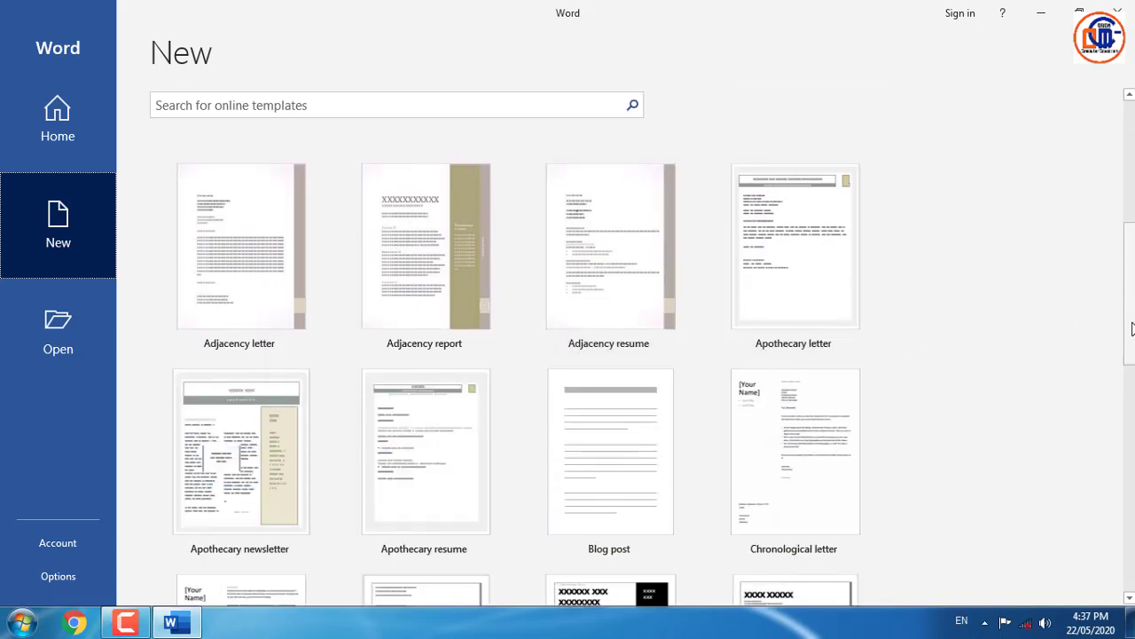
scroll(1127, 372, "down", 5)
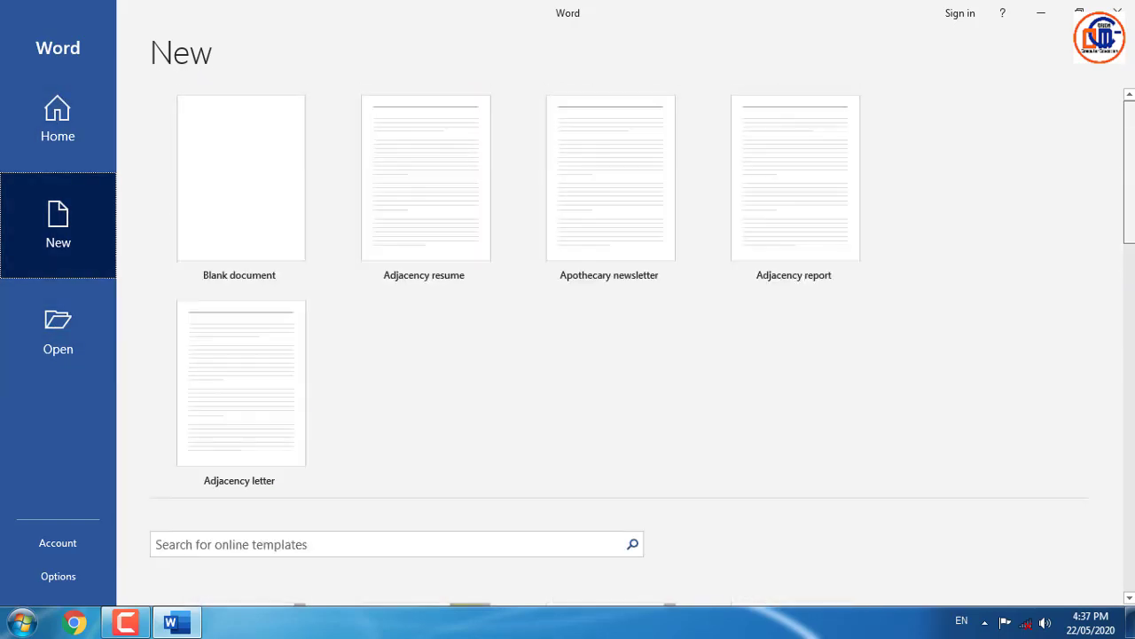
left_click(58, 333)
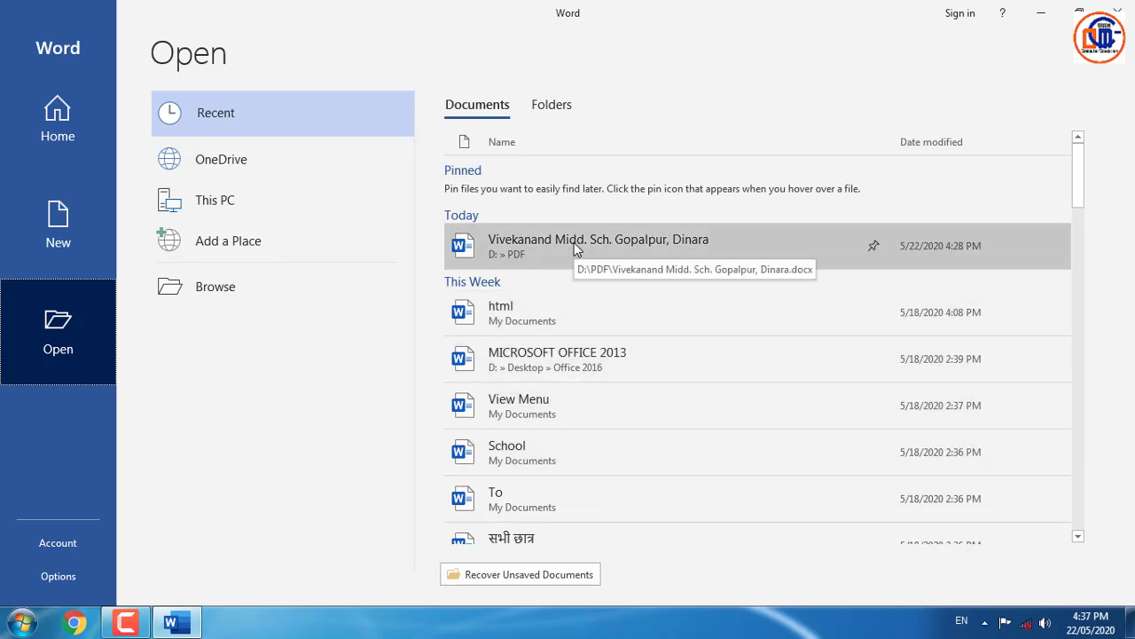
- Check the OneDrive, This PC and Add a Place locations, then browse to the Documents library
left_click(239, 169)
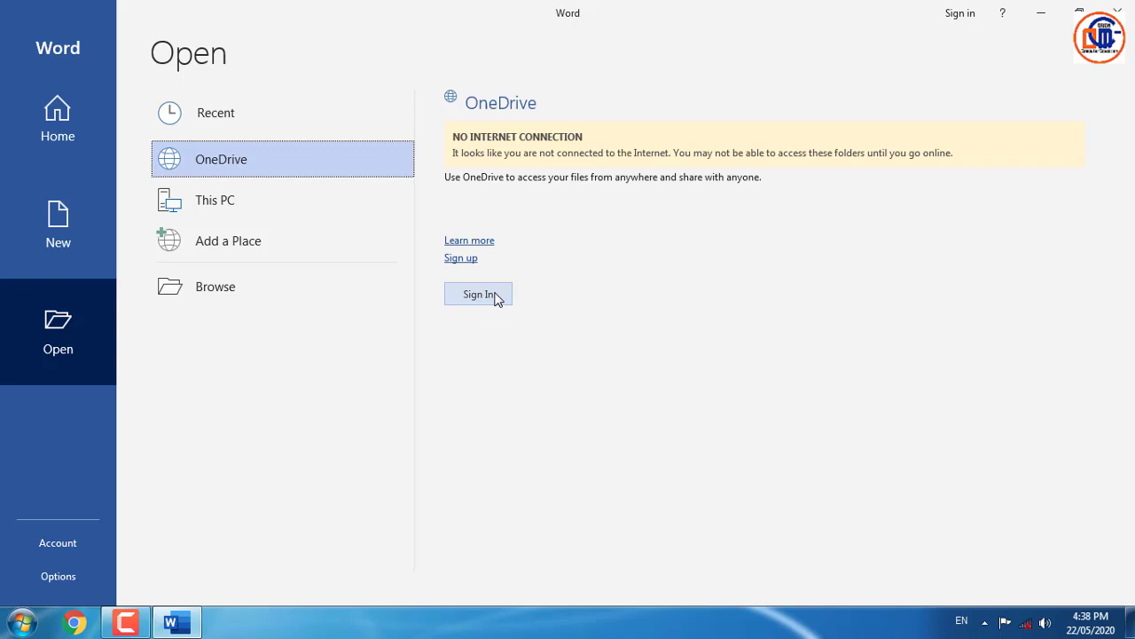
left_click(227, 200)
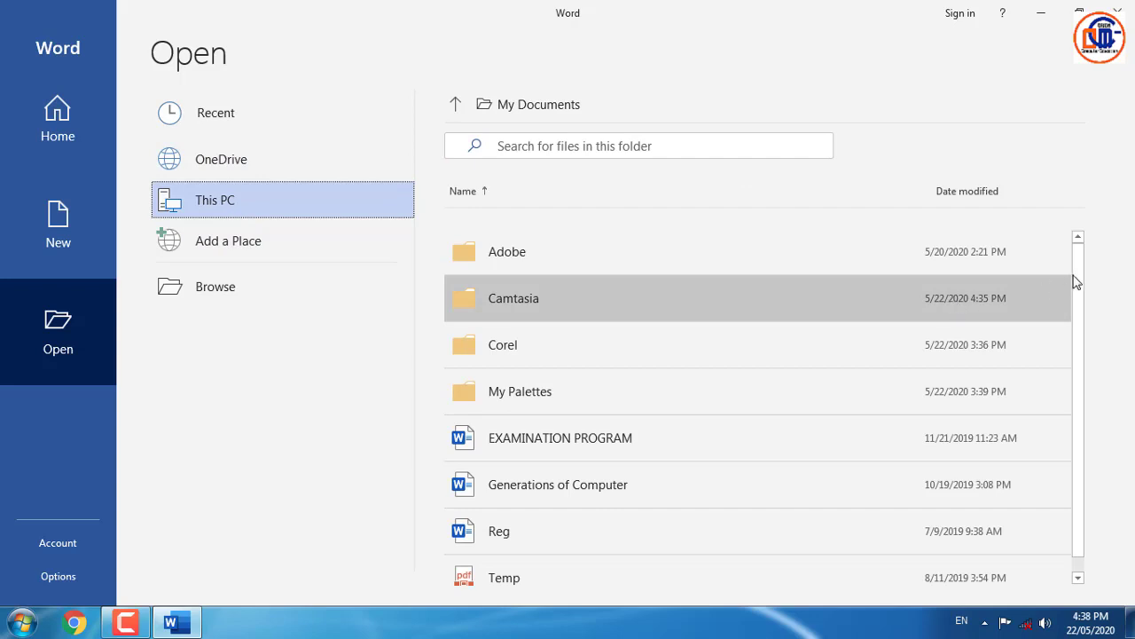
scroll(1079, 302, "down", 1)
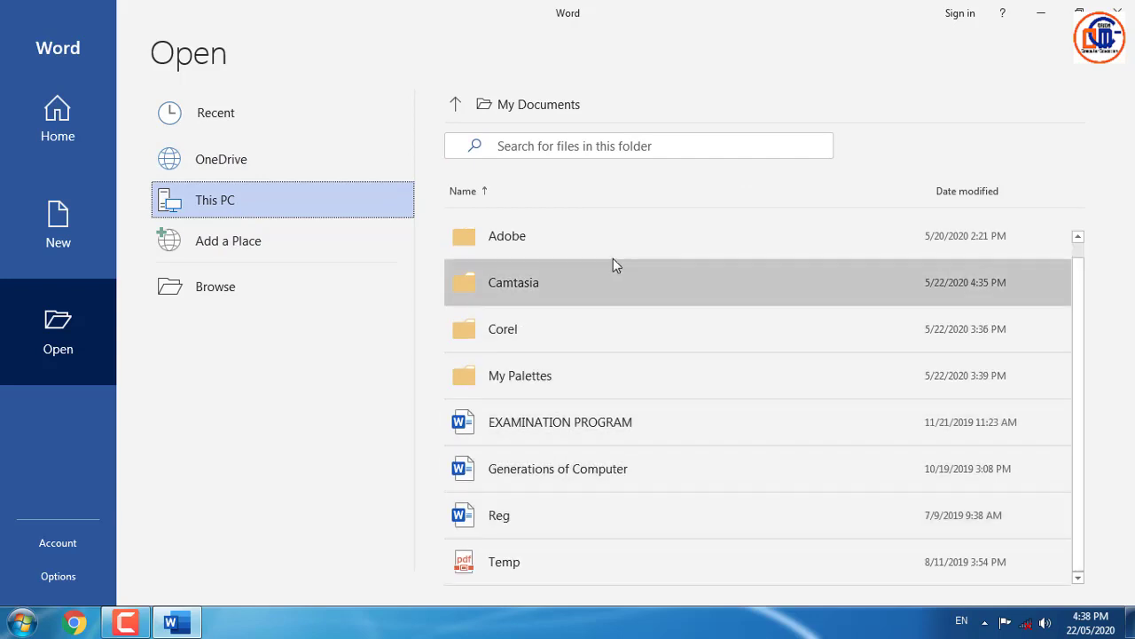
left_click(260, 244)
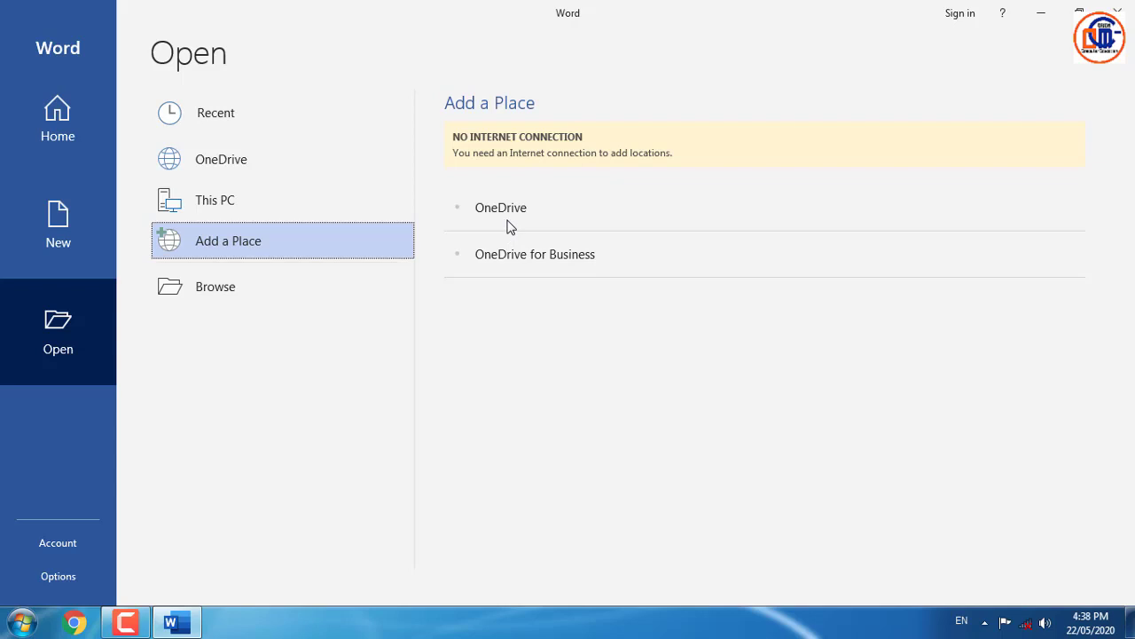
left_click(300, 293)
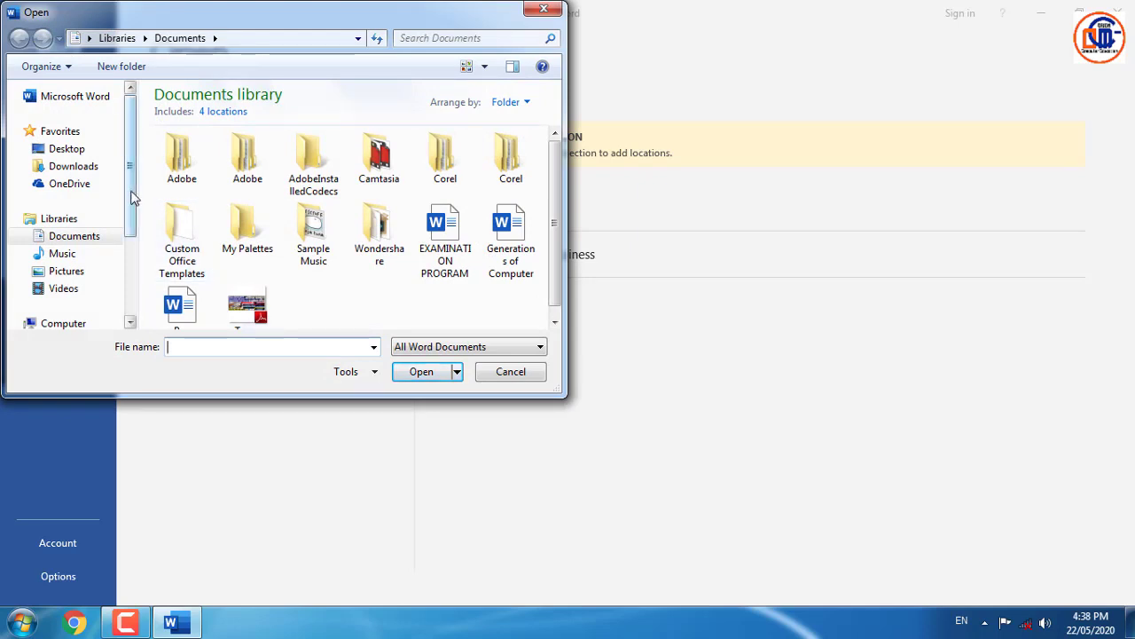
- Open MOTHER LAND PUBLIC SCHOOL SANJHAULI from the mother folder on Documents (D:)
left_click_drag(128, 192, 127, 235)
scroll(127, 235, "down", 2)
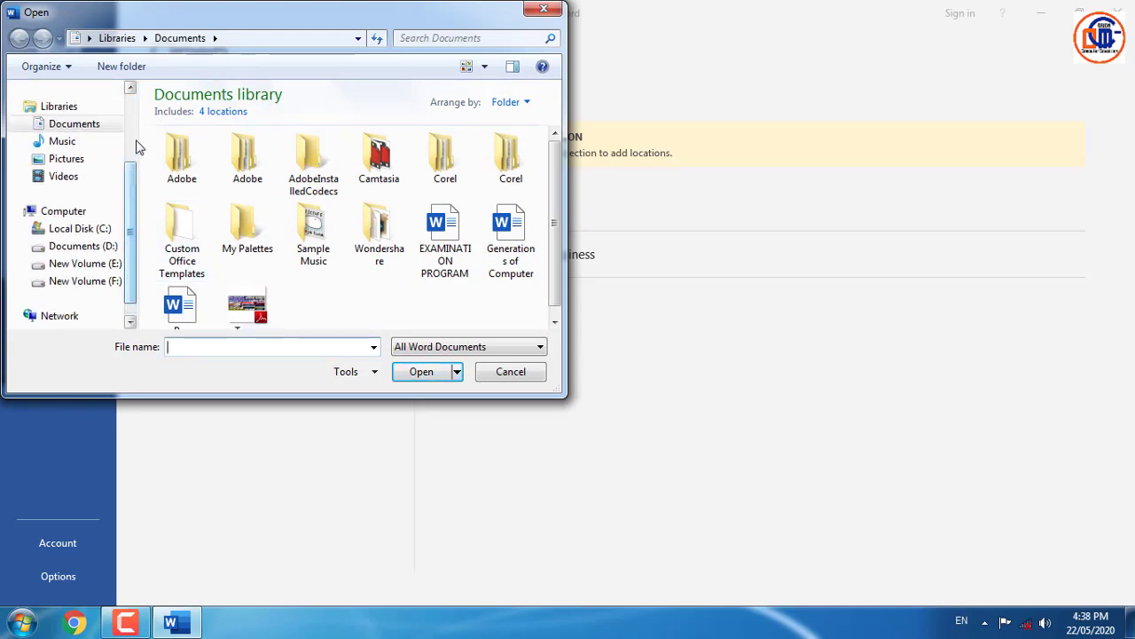
left_click_drag(173, 22, 346, 24)
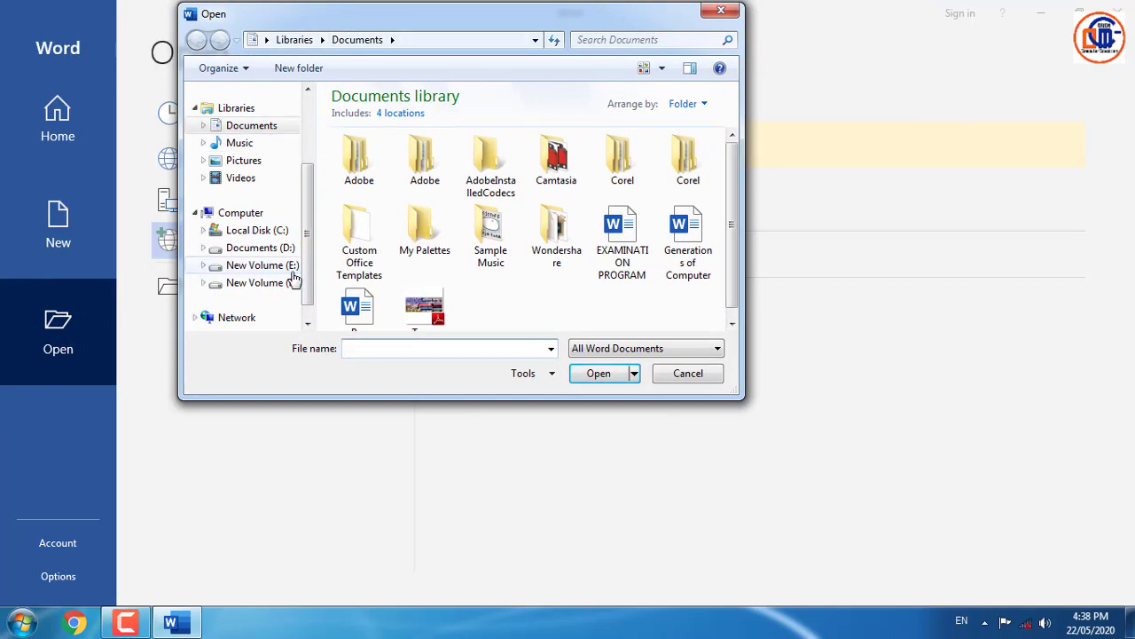
left_click(266, 248)
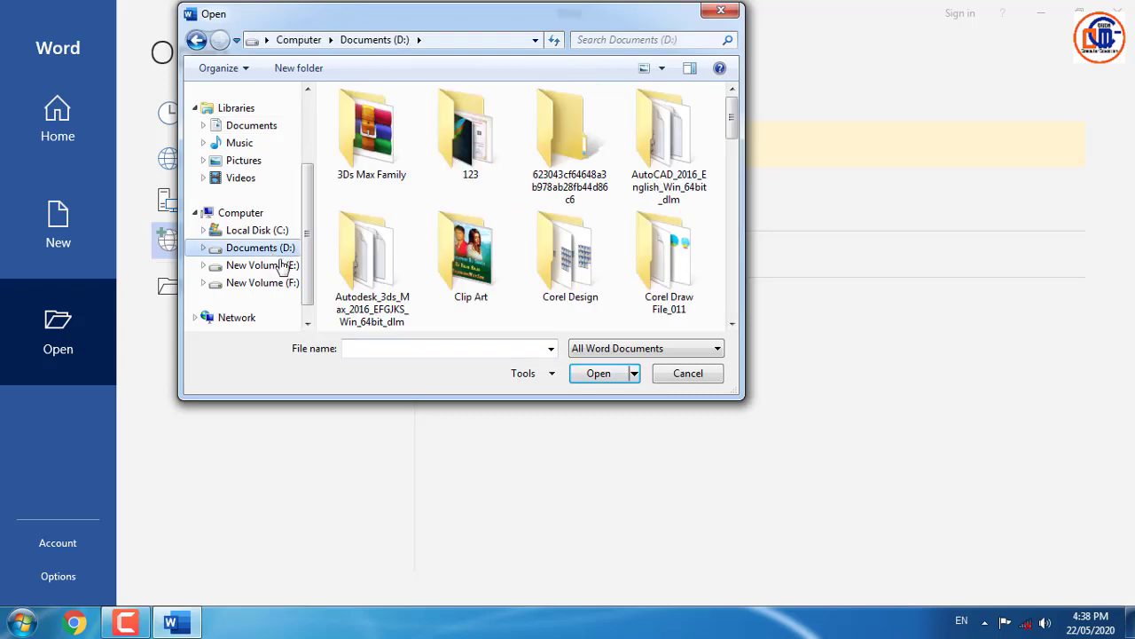
left_click_drag(734, 138, 738, 209)
left_click(492, 222)
double_click(492, 221)
left_click(417, 222)
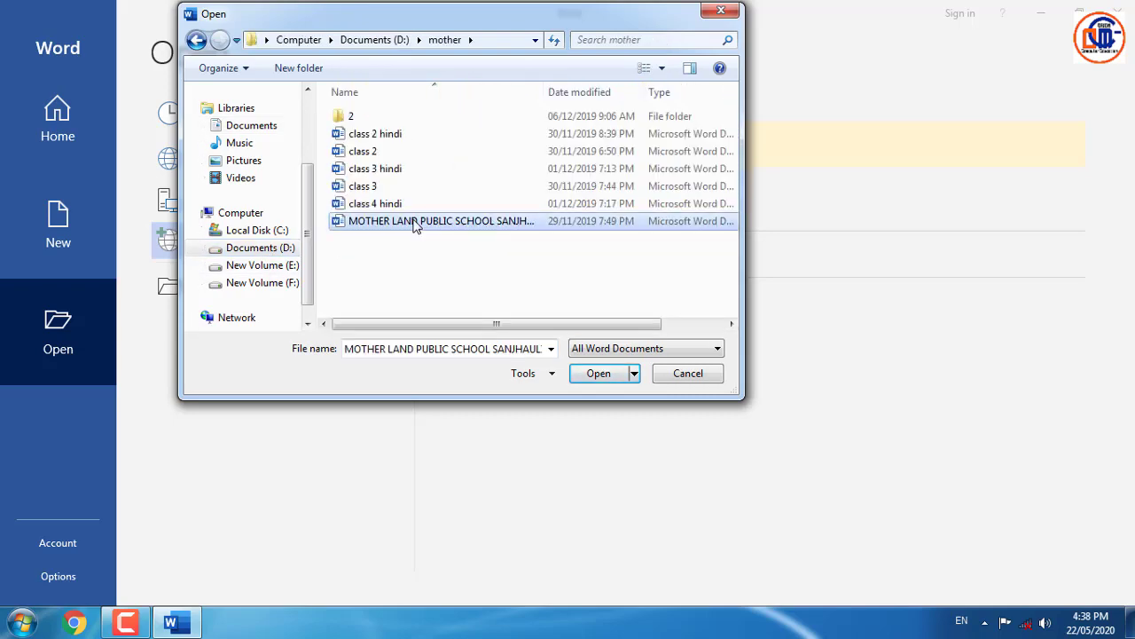
left_click(595, 372)
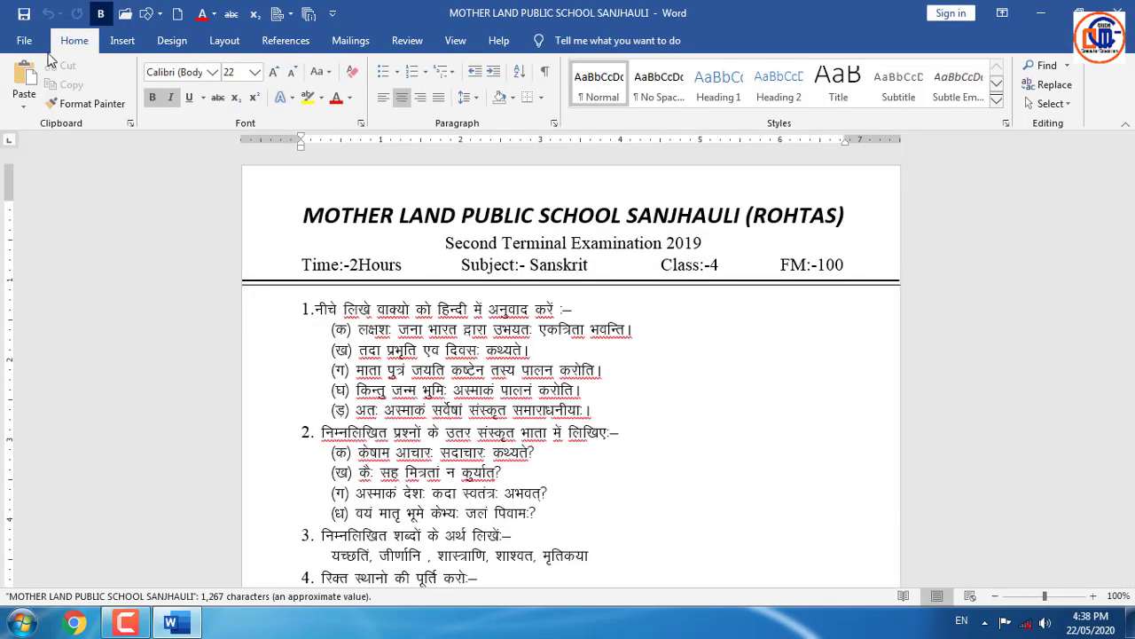
- Show the exam paper's Info page and expand the Protect Document options
left_click(24, 41)
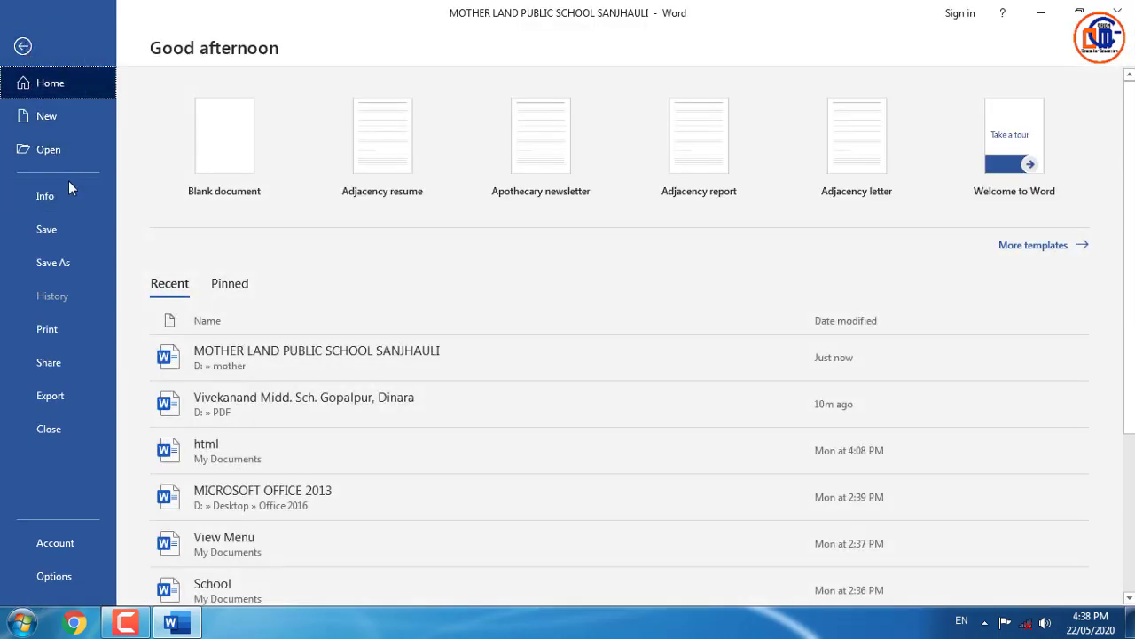
left_click(62, 202)
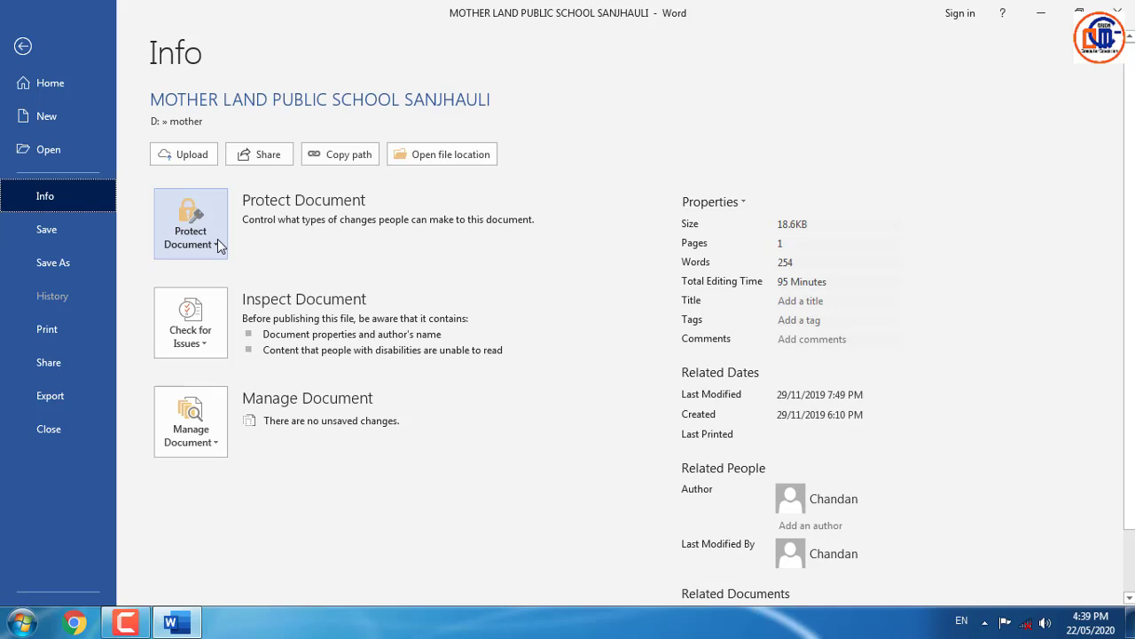
left_click(219, 247)
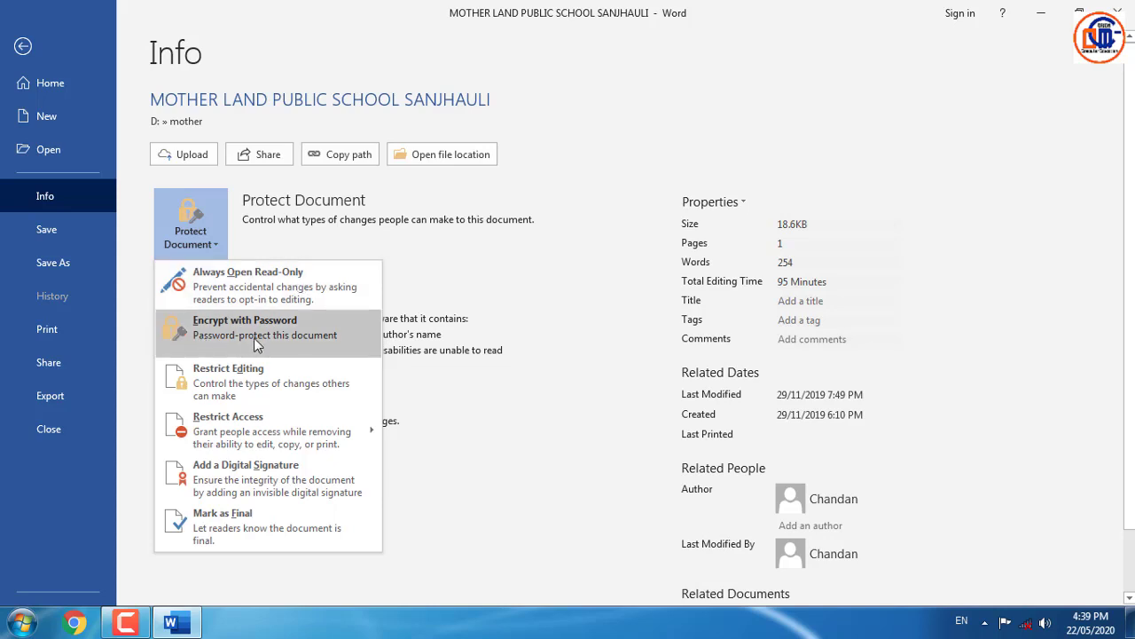
- Encrypt the exam paper with a password, entering it twice, and return to the document
left_click(253, 337)
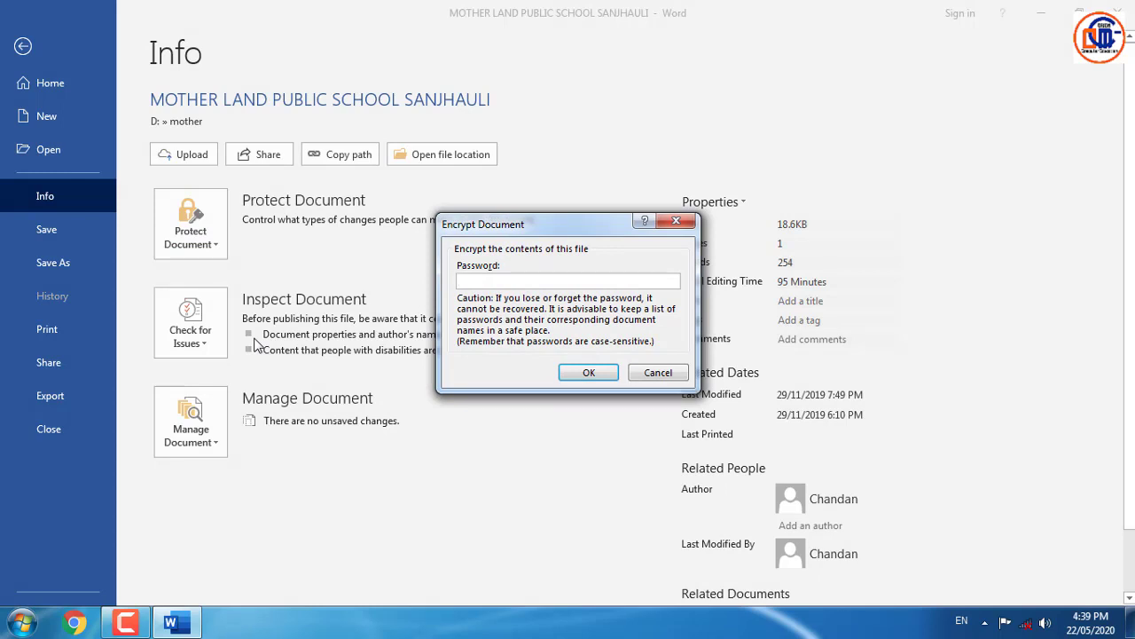
type("123")
key("Return")
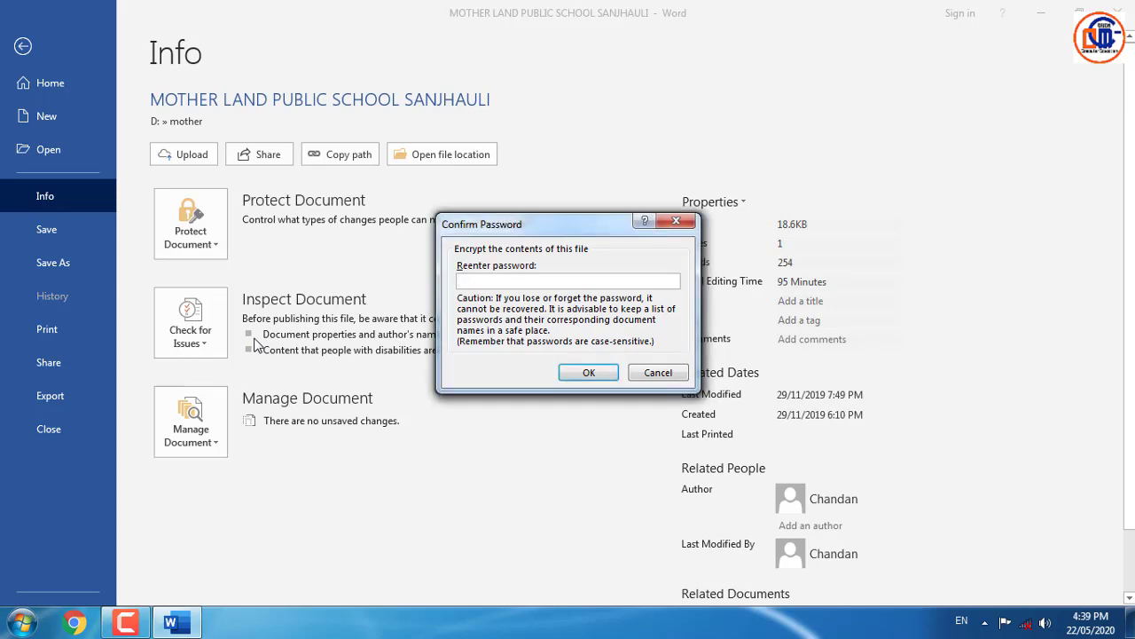
type("123")
key("Return")
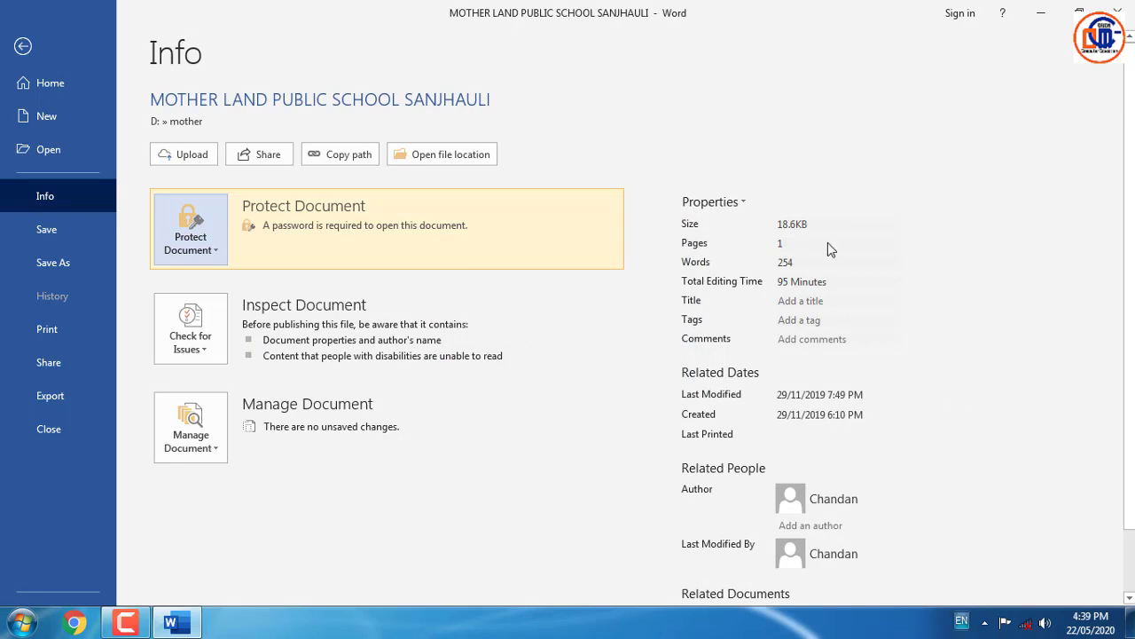
left_click(22, 49)
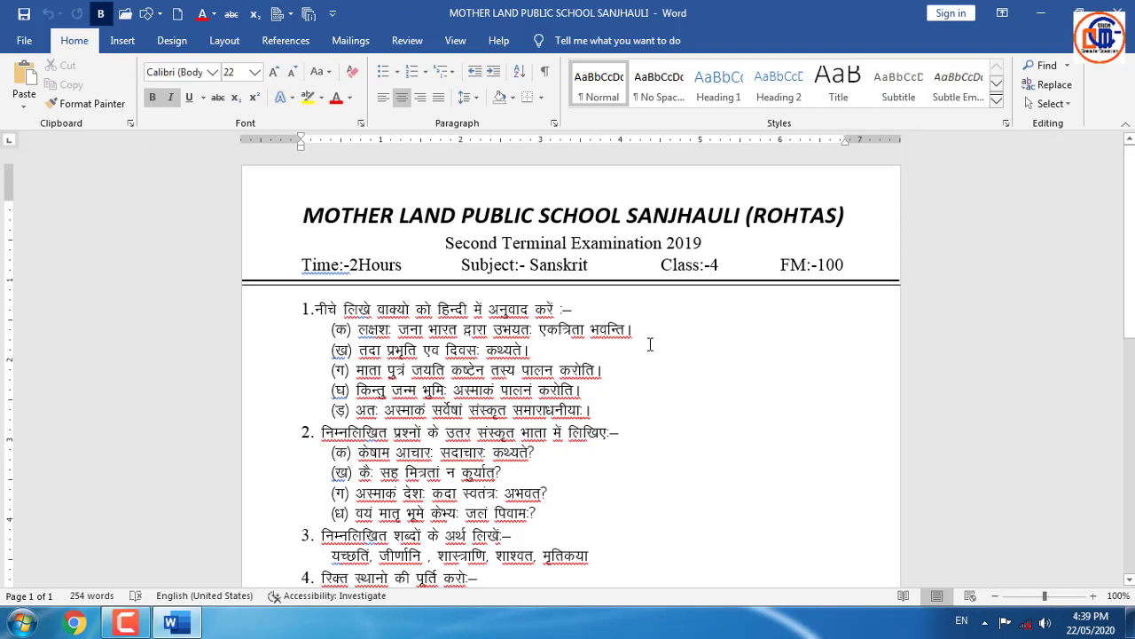
- Save the encrypted paper, restart Word and reopen it with the correct password
key("ctrl+s")
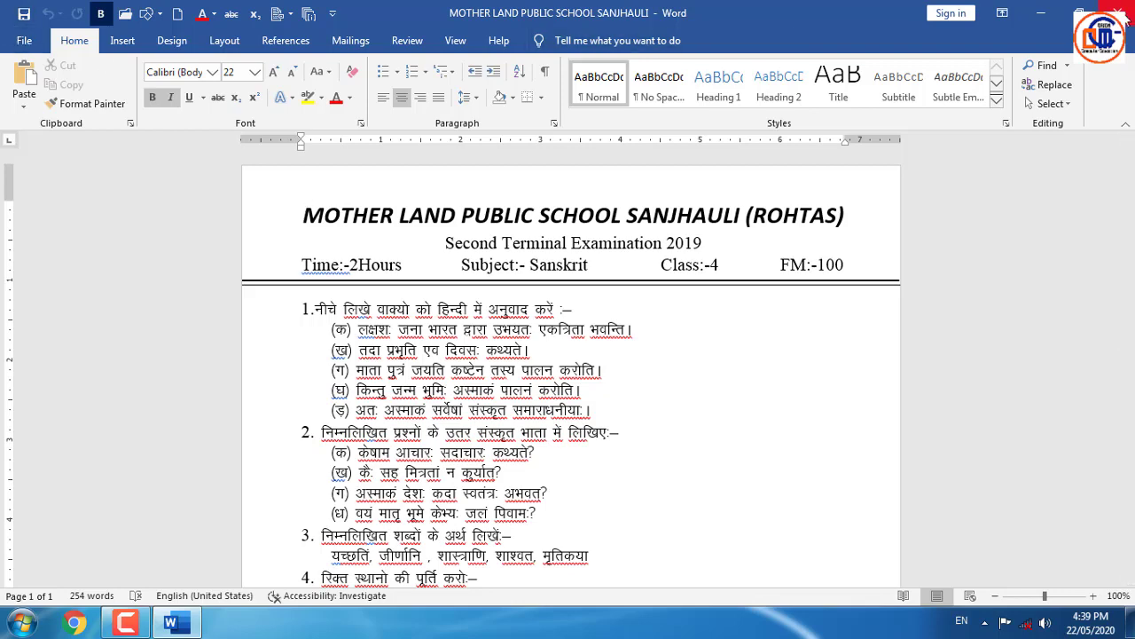
left_click(1125, 19)
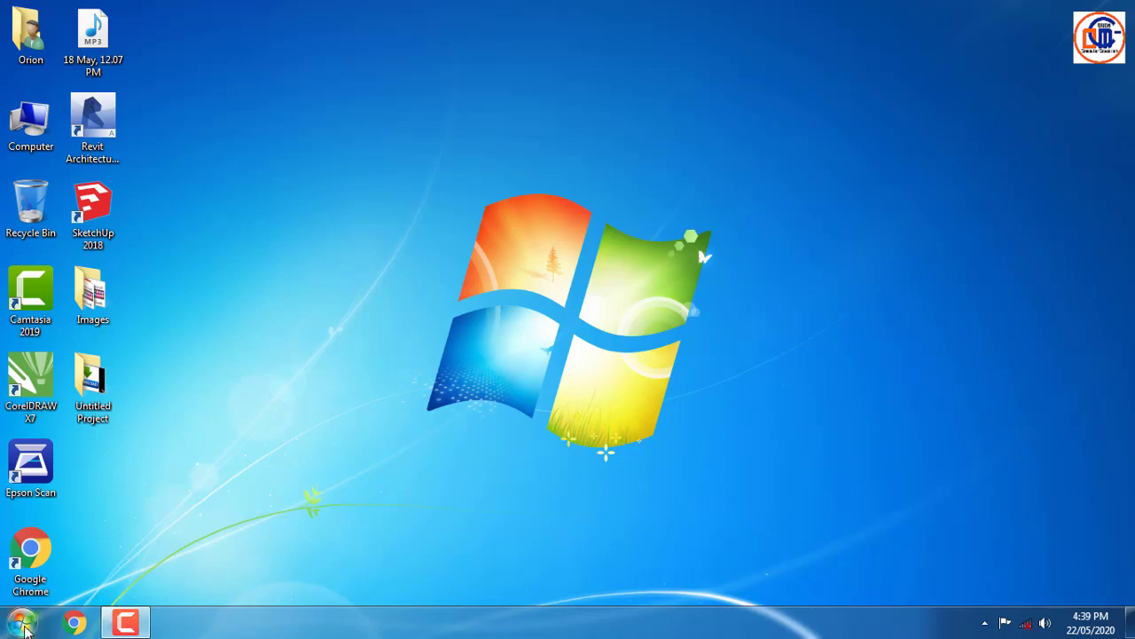
left_click(21, 623)
left_click(77, 269)
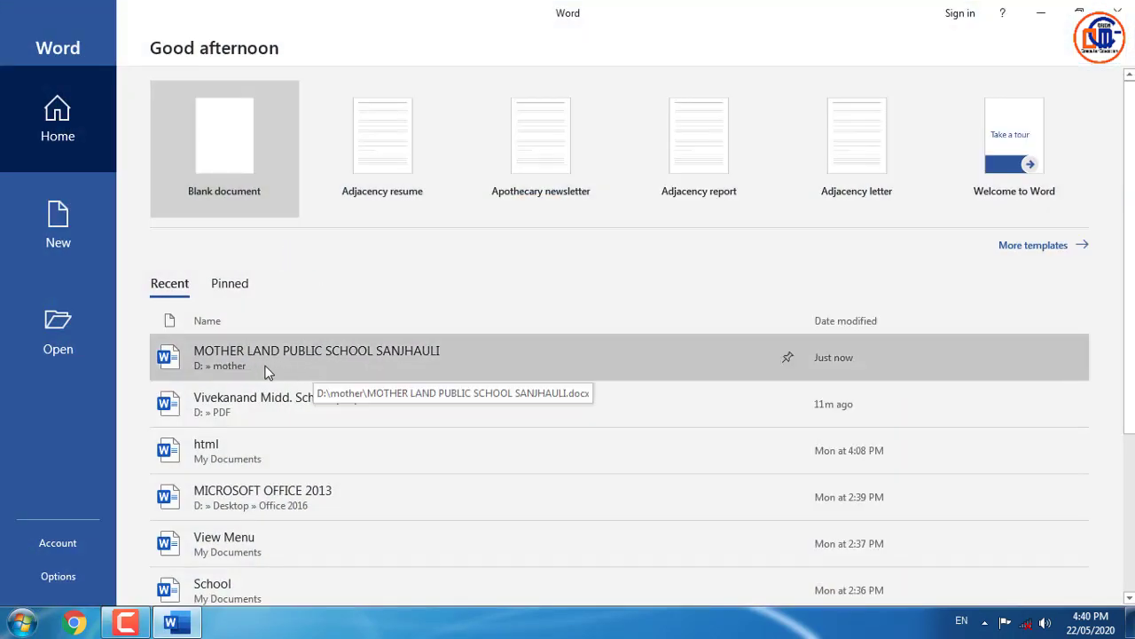
left_click(265, 370)
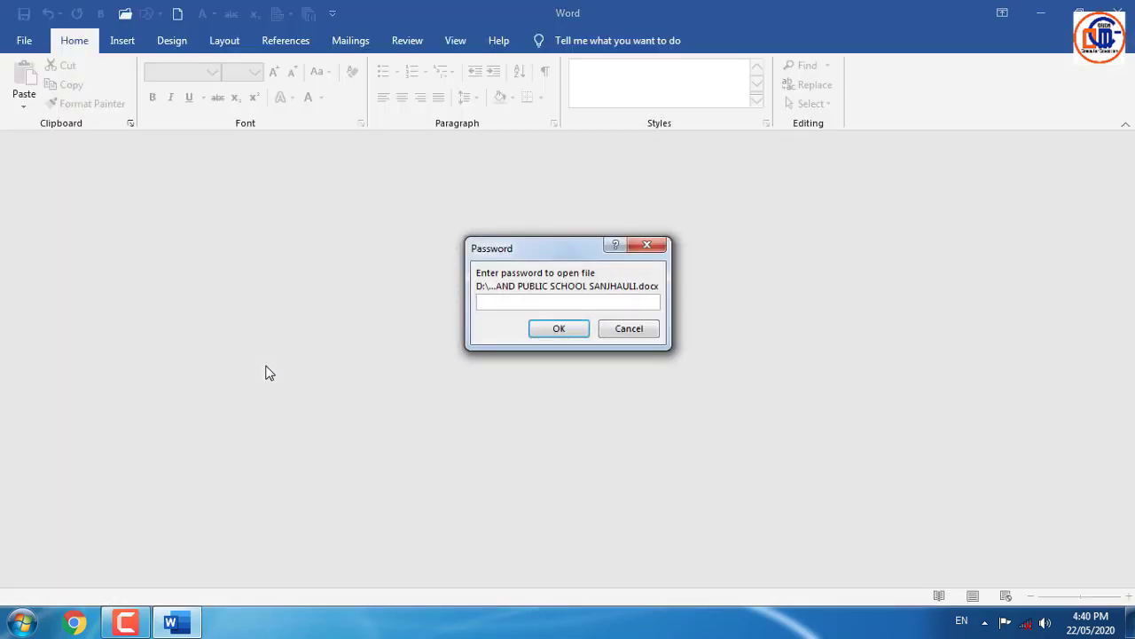
type("•••")
key("Return")
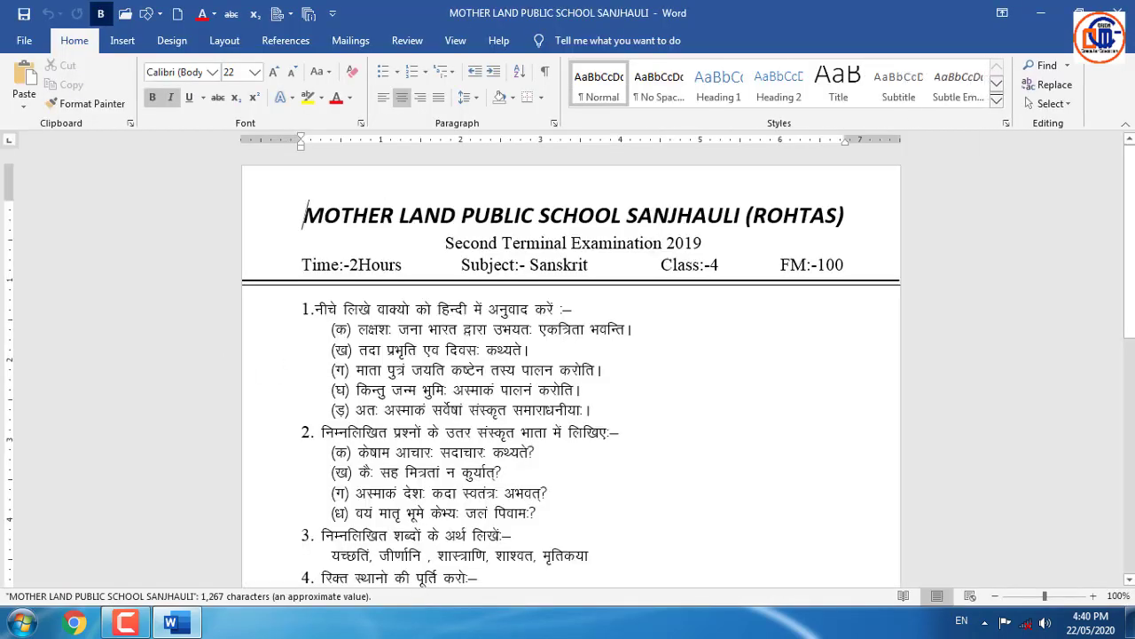
- Restart Word, try reopening the paper with a wrong password, and dismiss the error
key("alt+F4")
key("super")
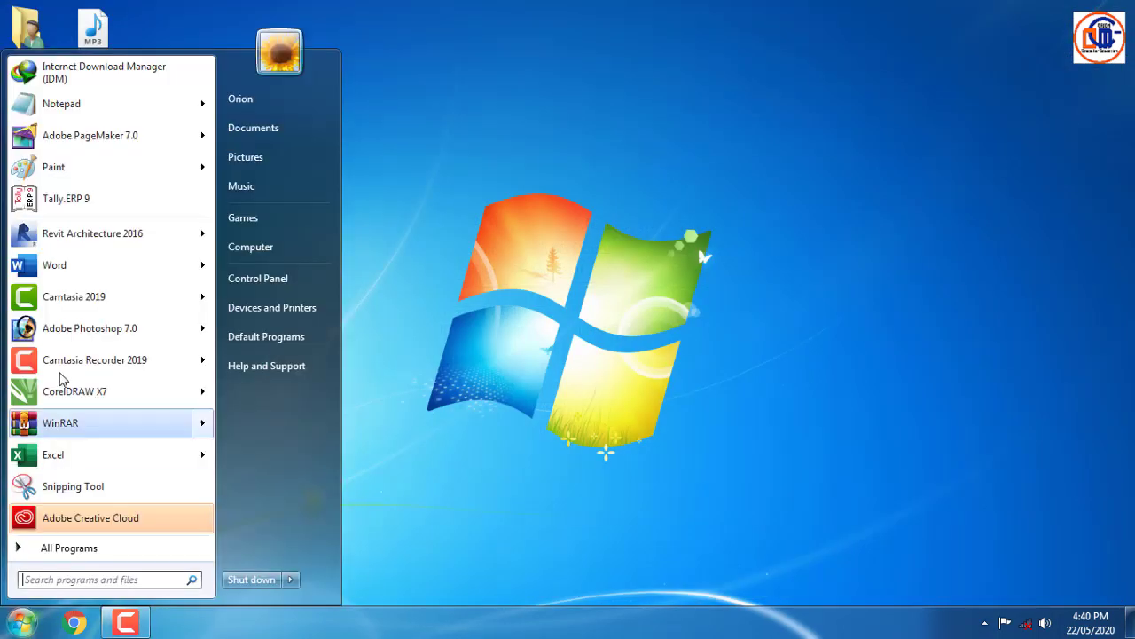
left_click(62, 266)
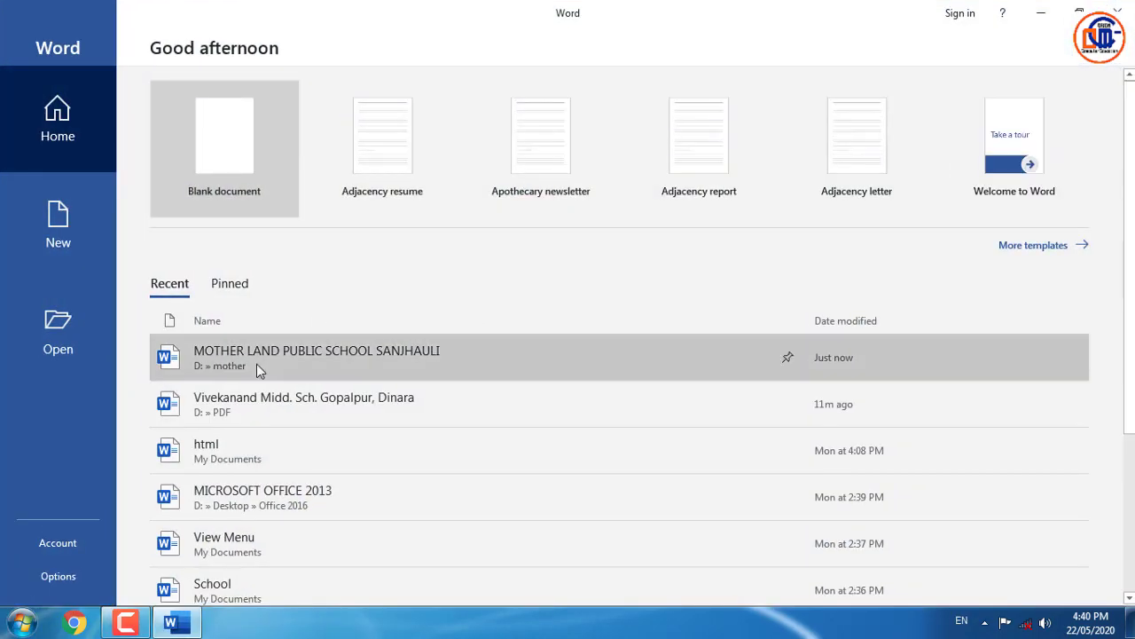
left_click(257, 367)
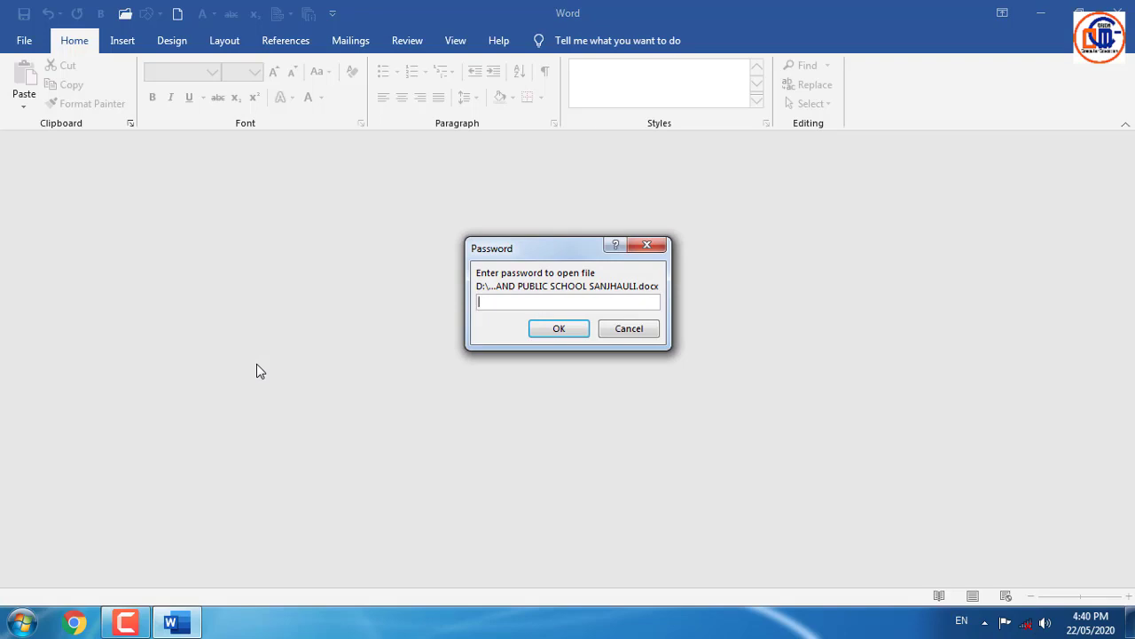
type("1234")
key("Return")
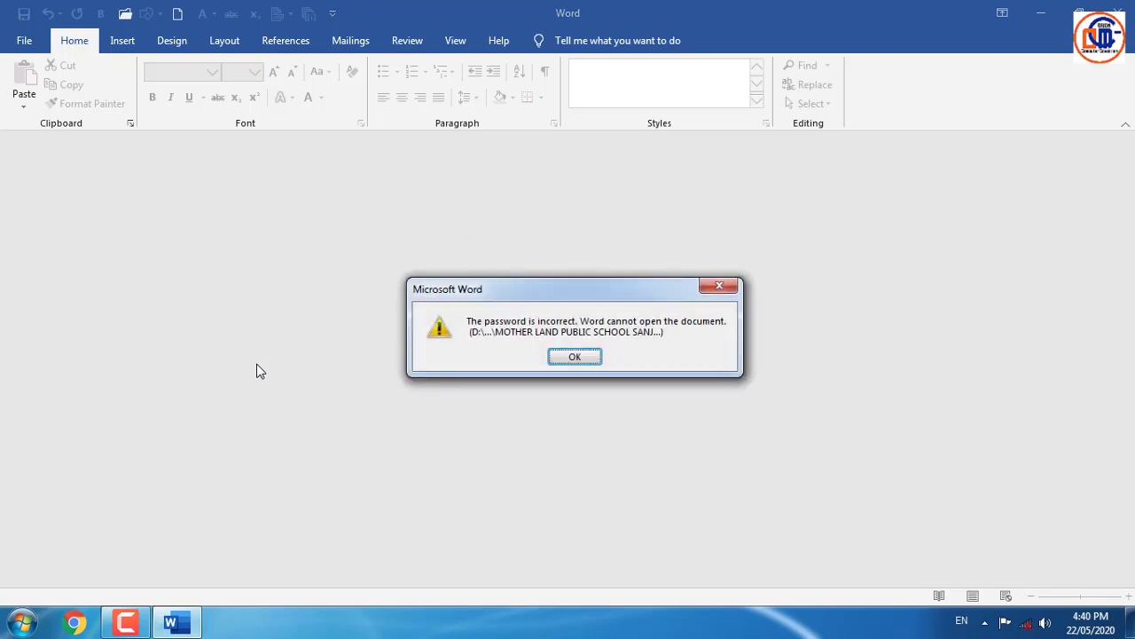
left_click(574, 358)
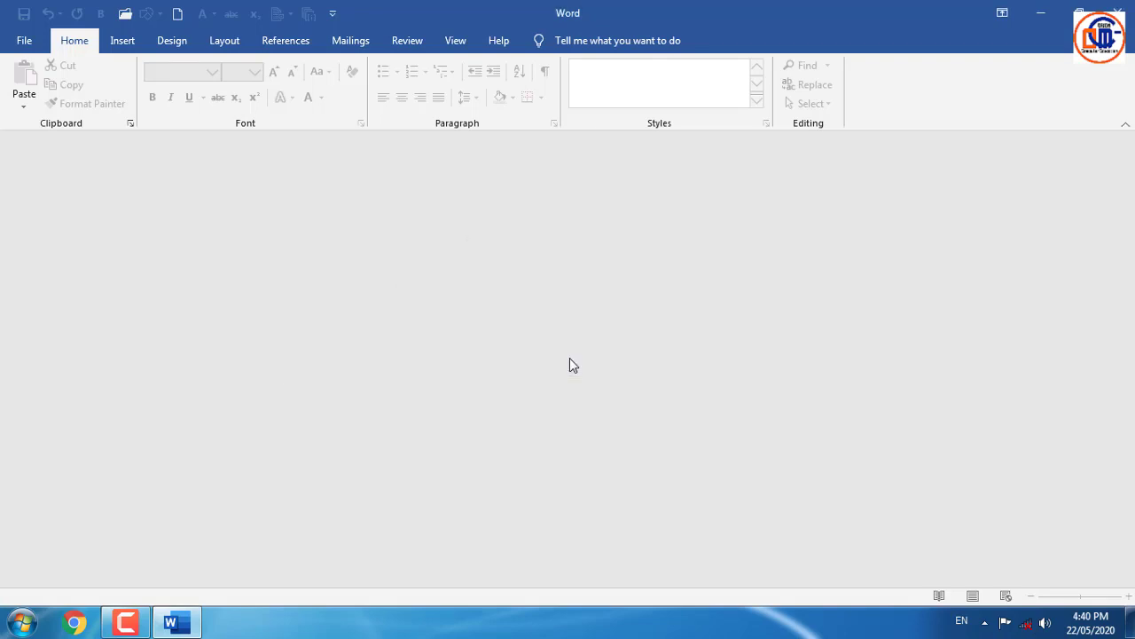
- Close Word and launch it again from the Start menu
left_click(1117, 12)
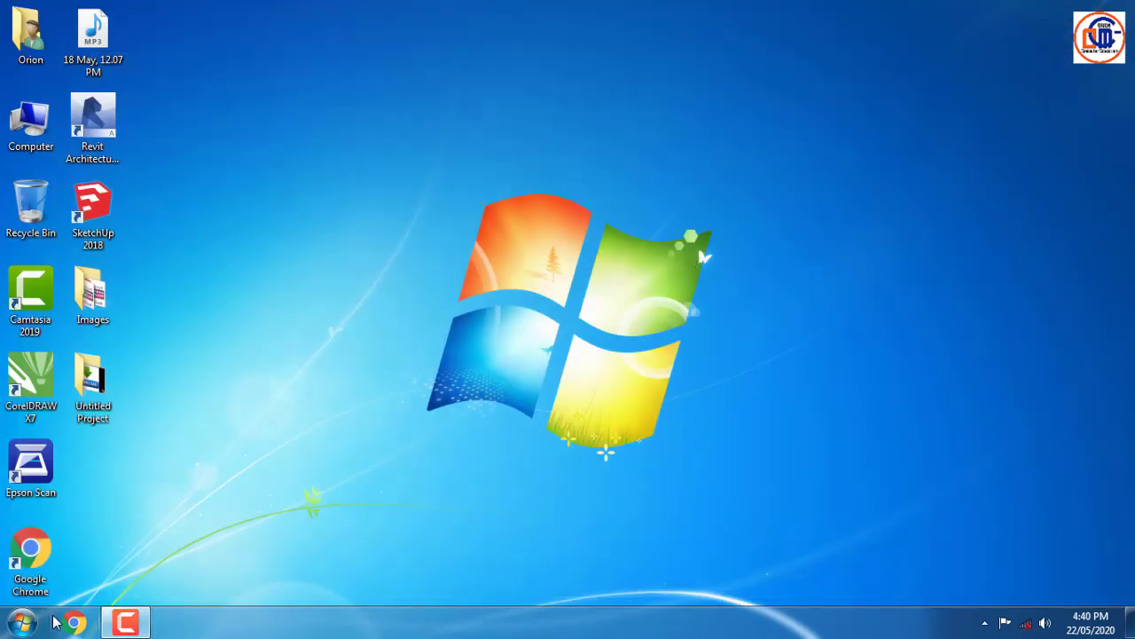
left_click(22, 621)
left_click(71, 268)
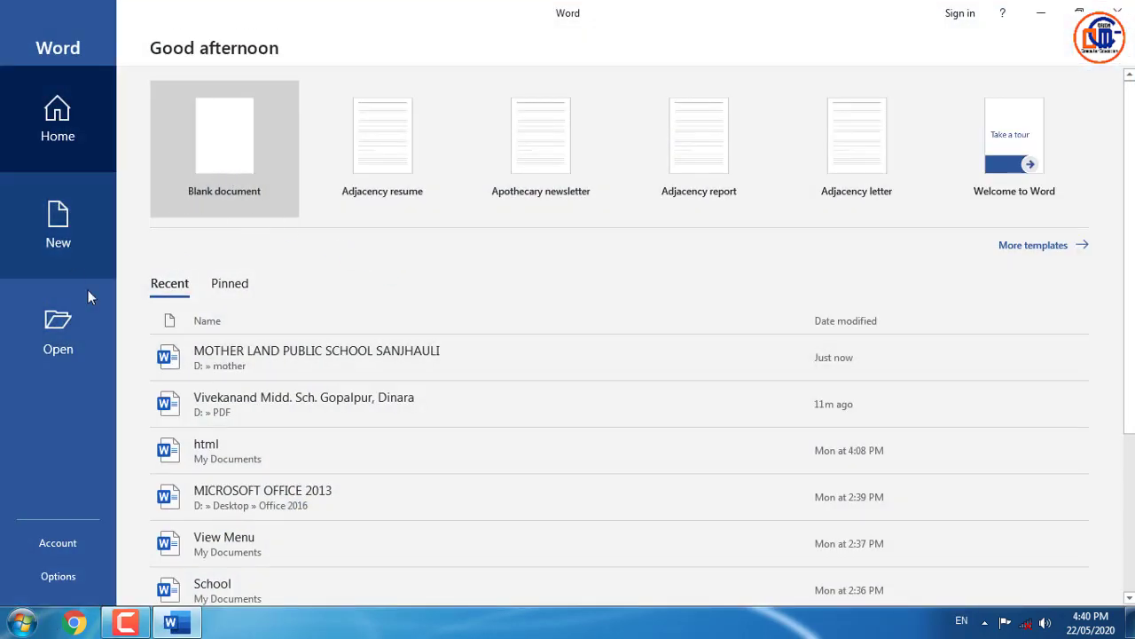
- Create a blank document and open its Restrict Editing pane via Protect Document
left_click(222, 178)
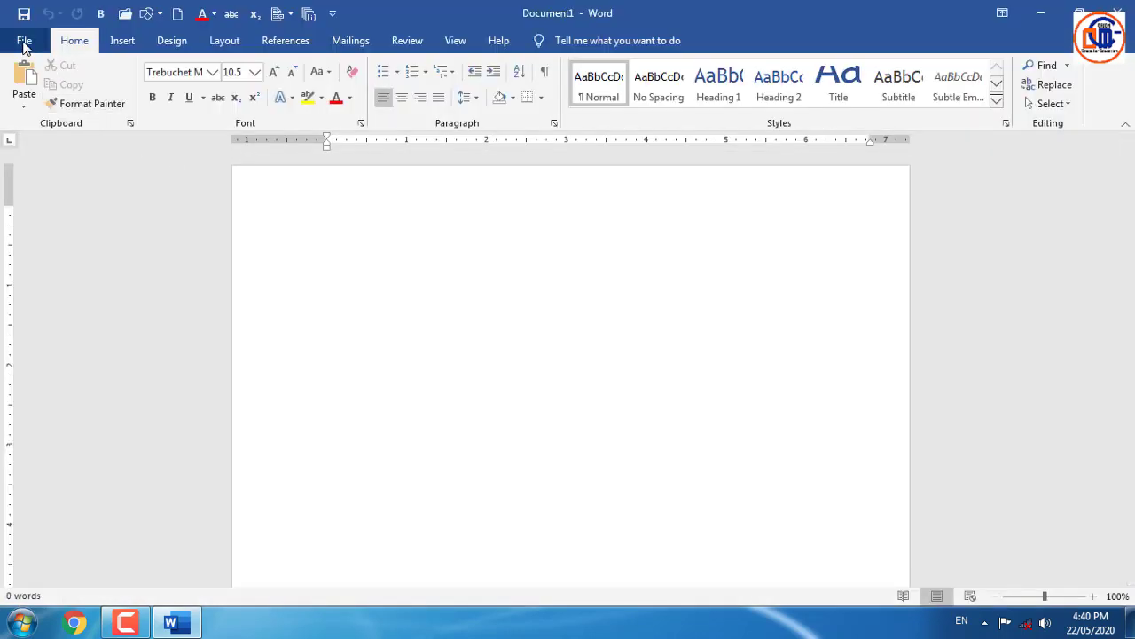
left_click(24, 42)
left_click(67, 195)
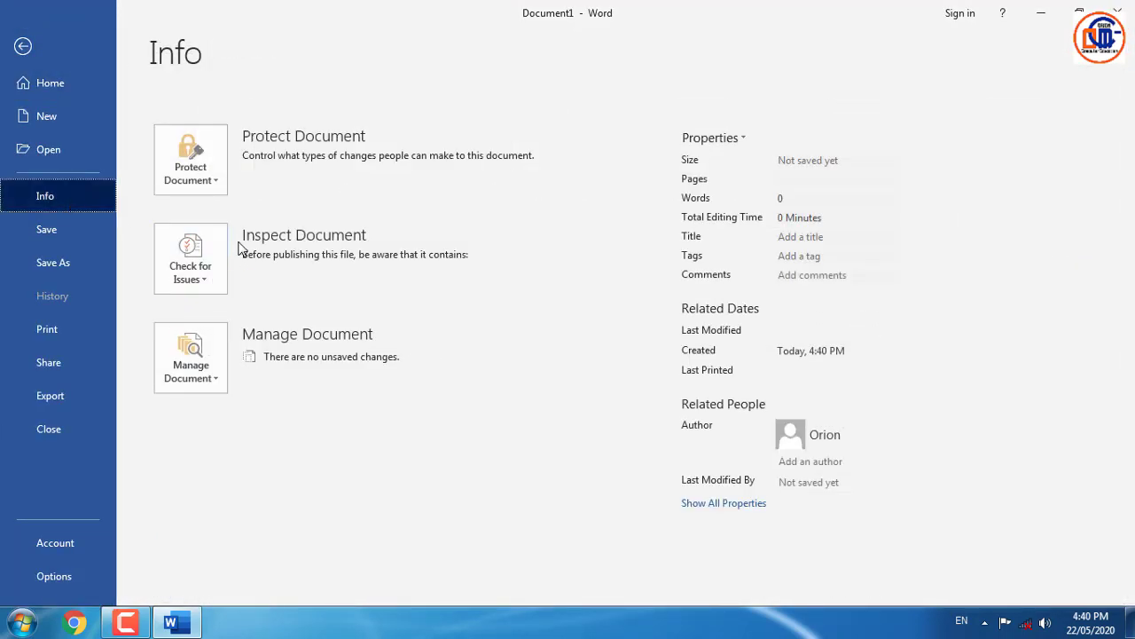
left_click(201, 184)
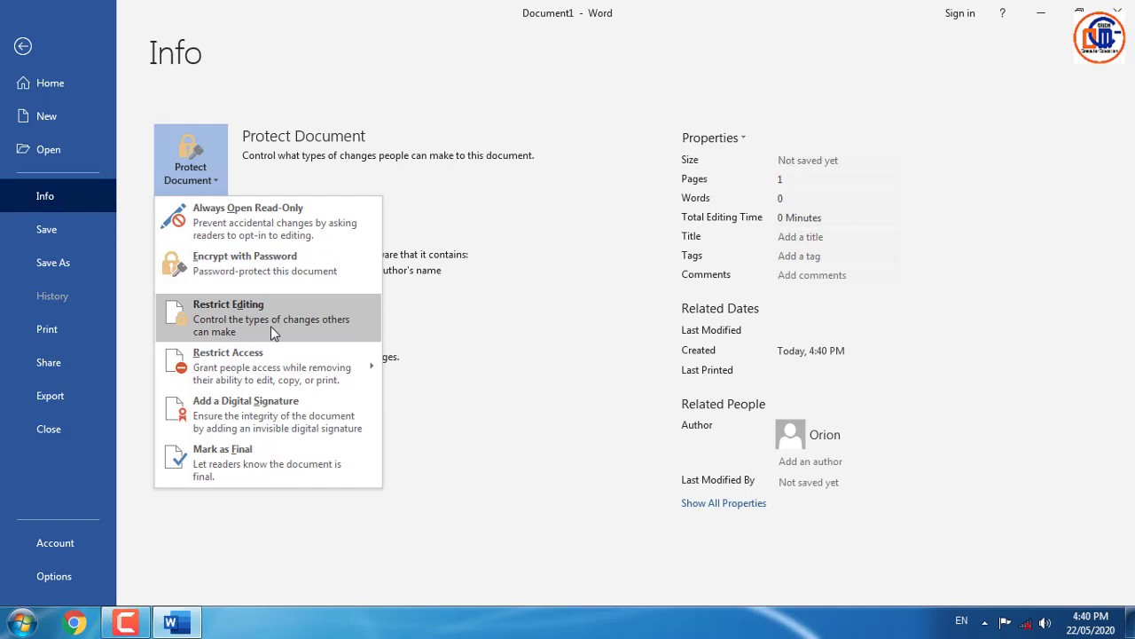
left_click(271, 326)
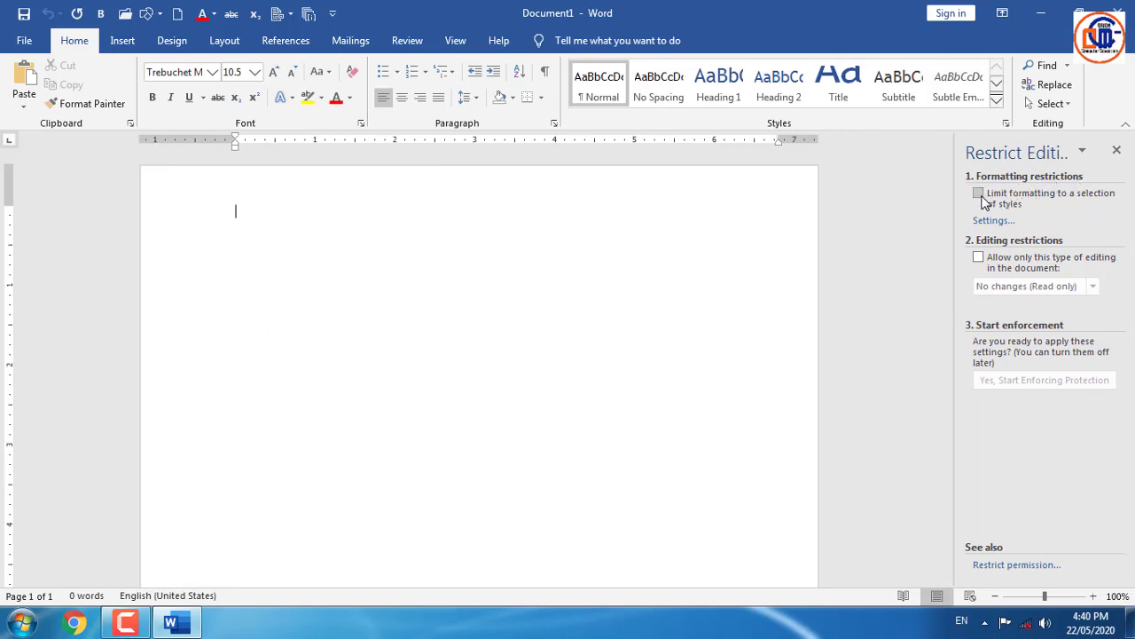
- Restrict formatting and editing, enforce protection with a password, and confirm typing is blocked
left_click(986, 198)
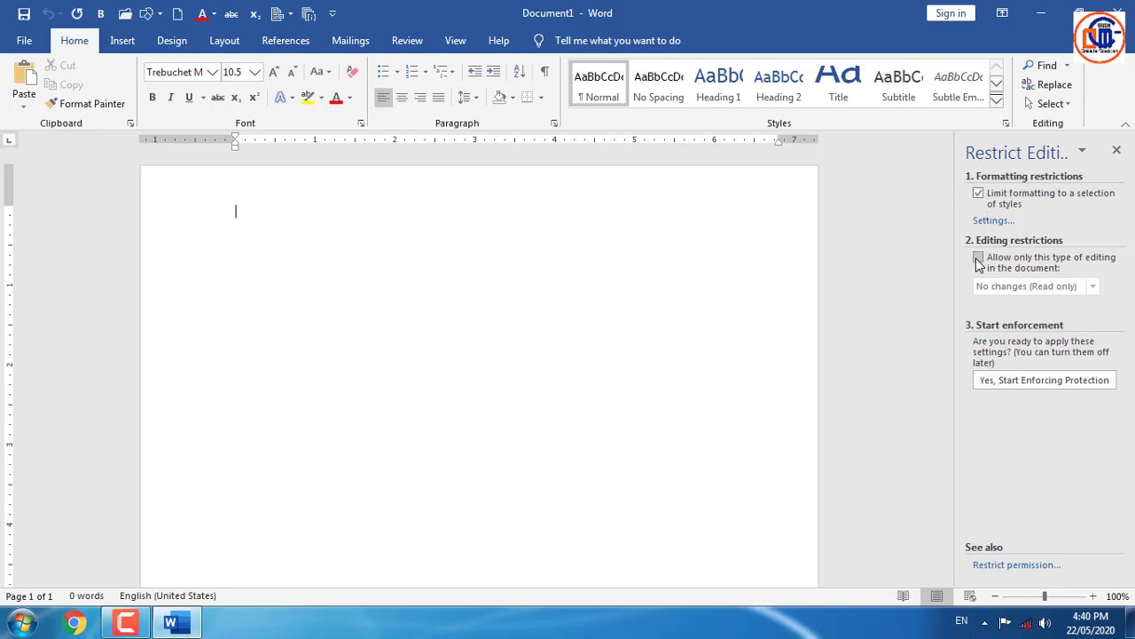
left_click(978, 258)
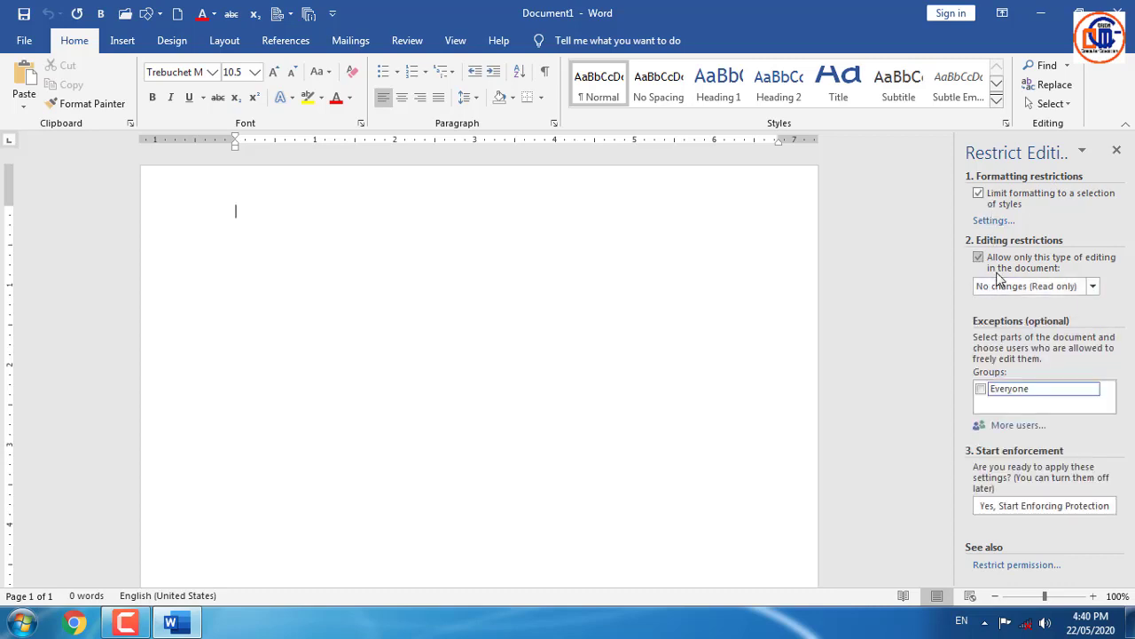
left_click(1016, 514)
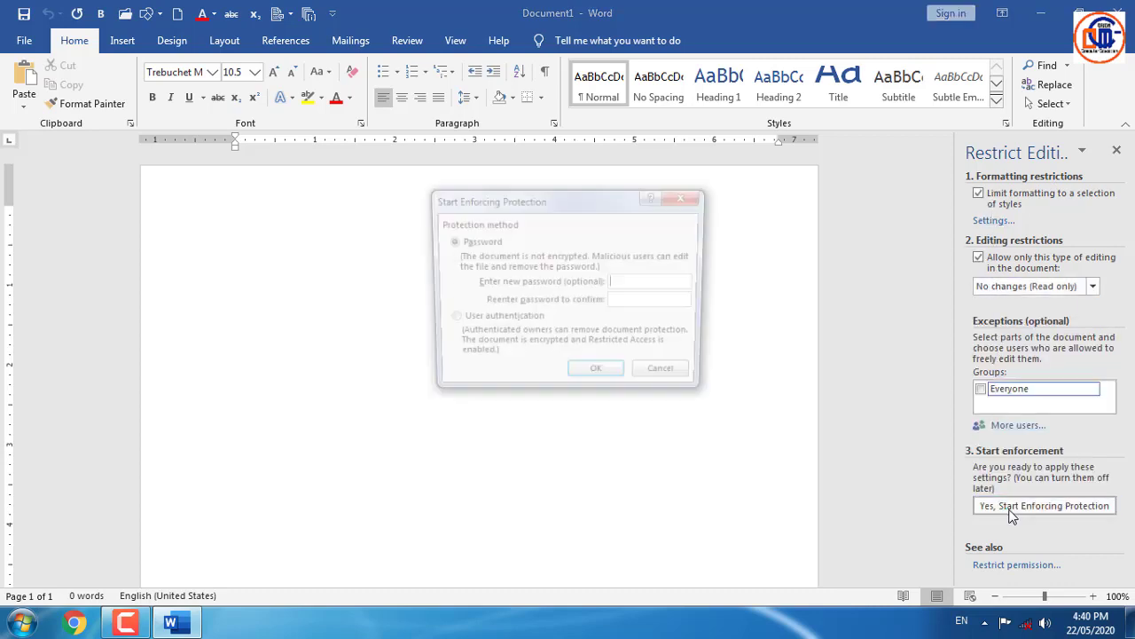
type("123")
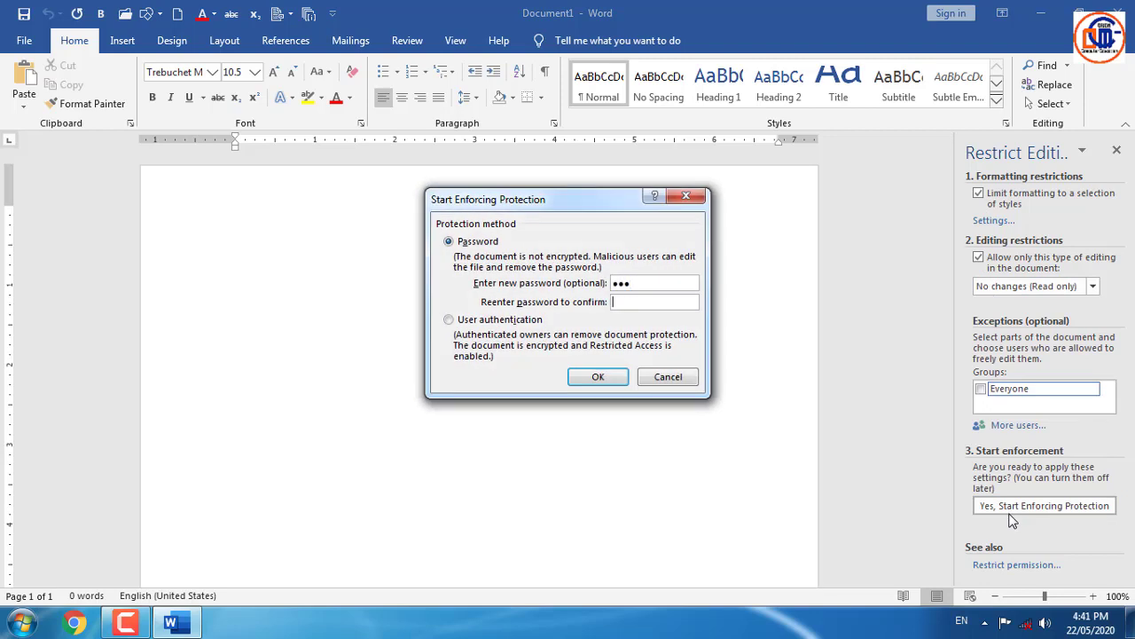
type("123")
key("Return")
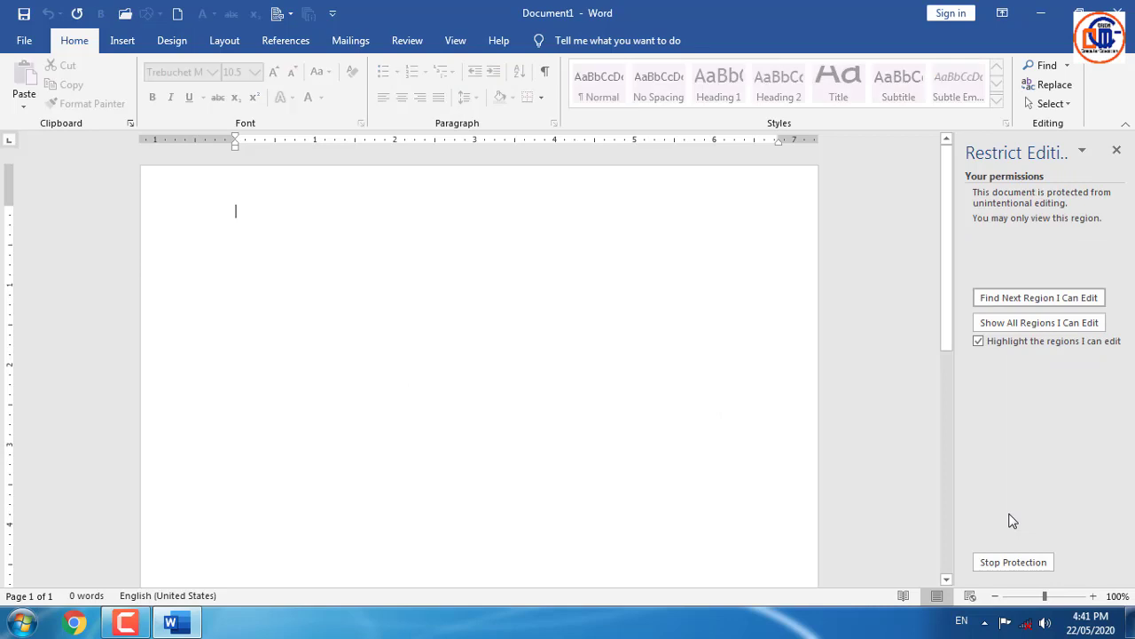
type("a")
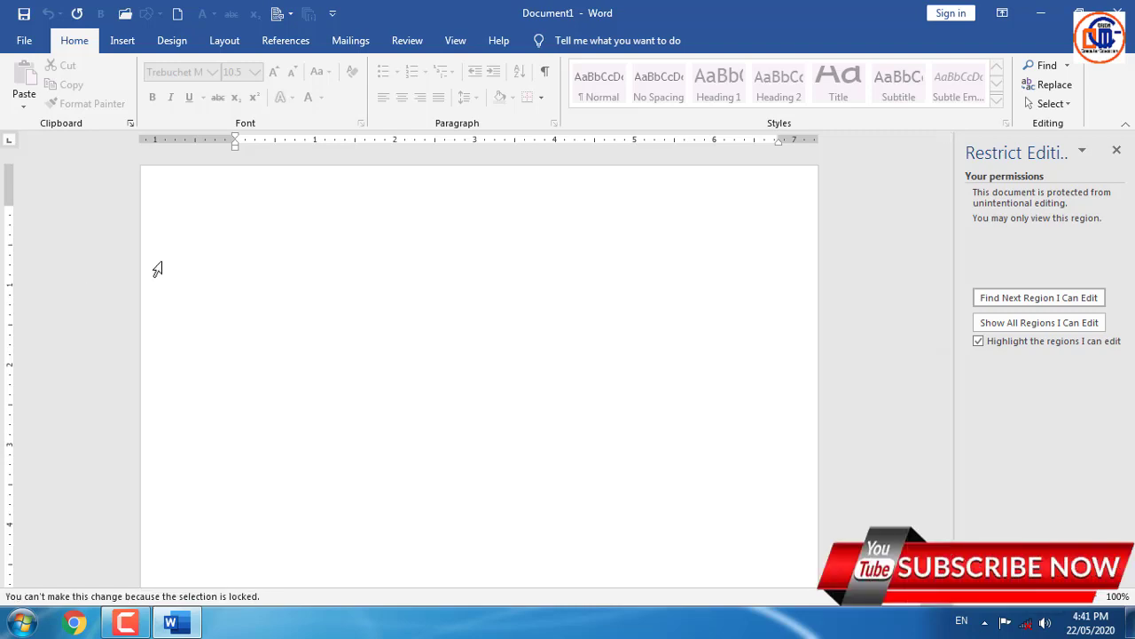
- Stop protecting the document by entering its password
left_click(1040, 573)
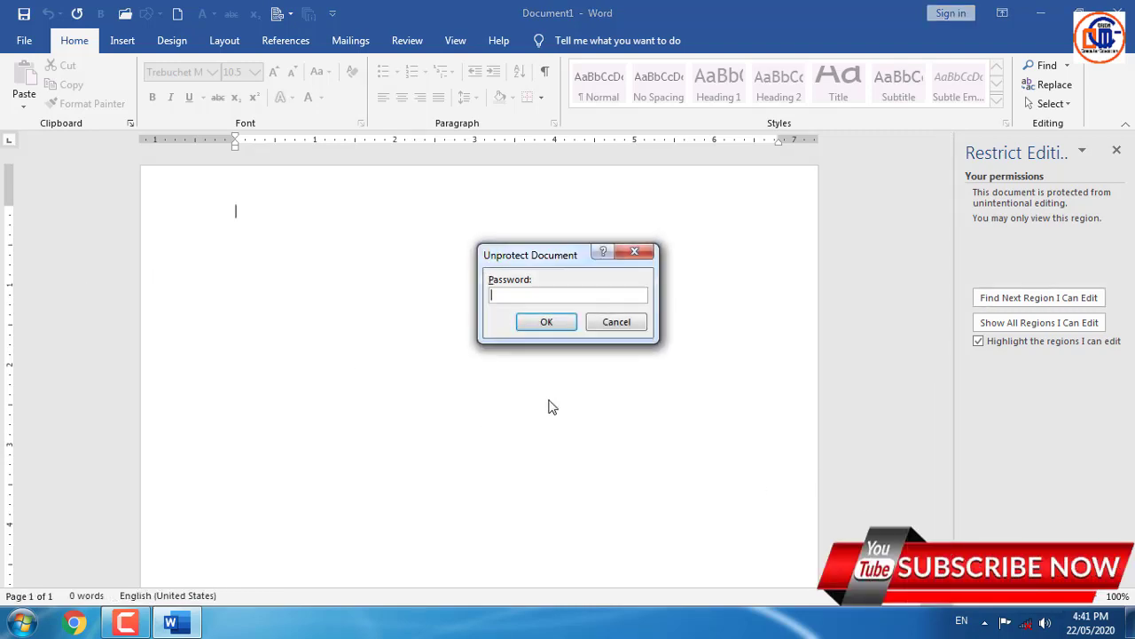
type("123")
key("Return")
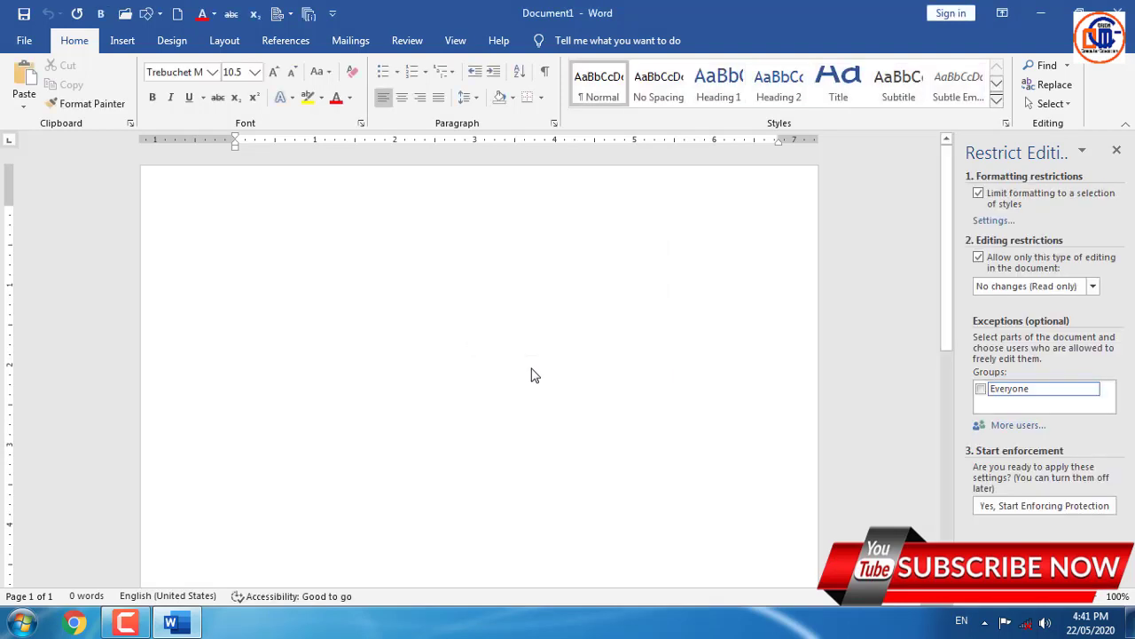
- Insert ten sample paragraphs with =RAND(10) and close the Restrict Editing pane
type("=RA")
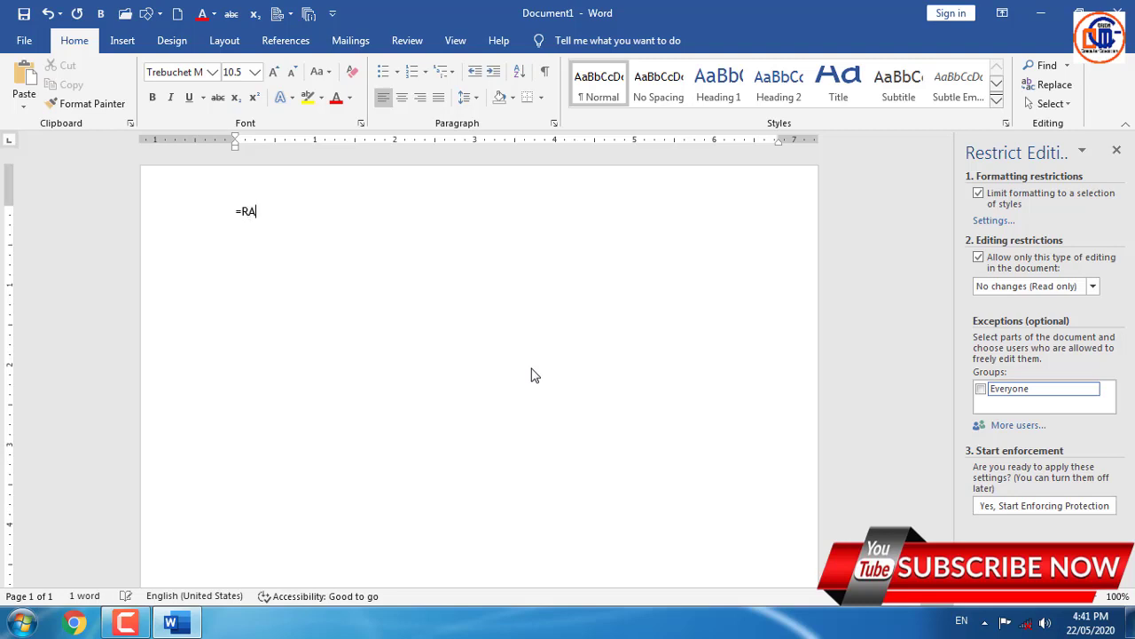
type("ND(10)")
key("Return")
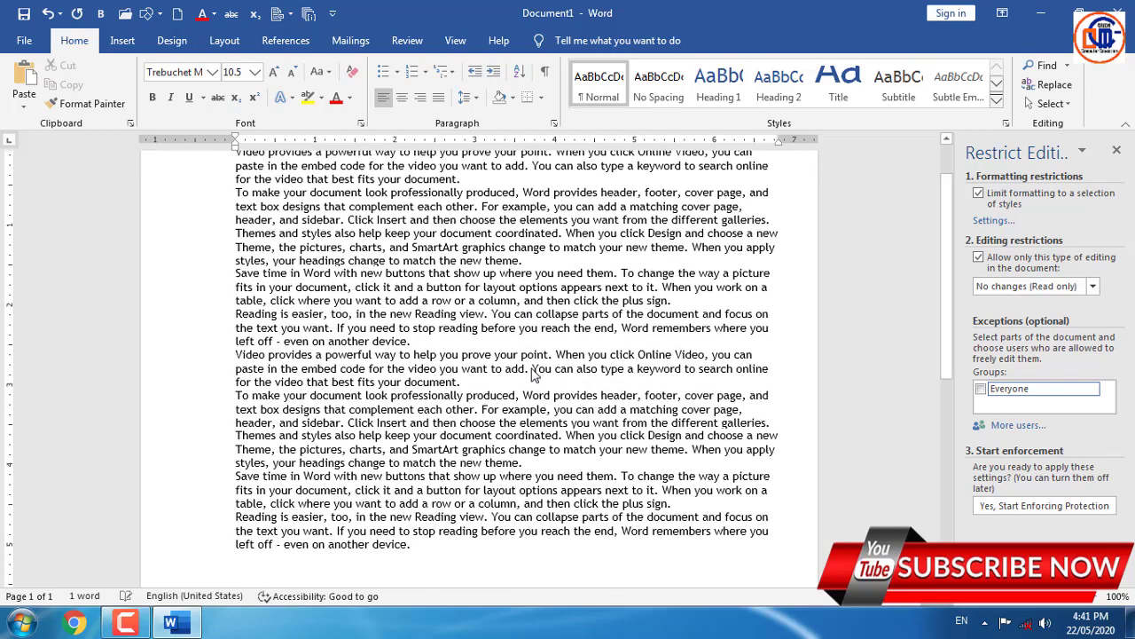
left_click(1116, 150)
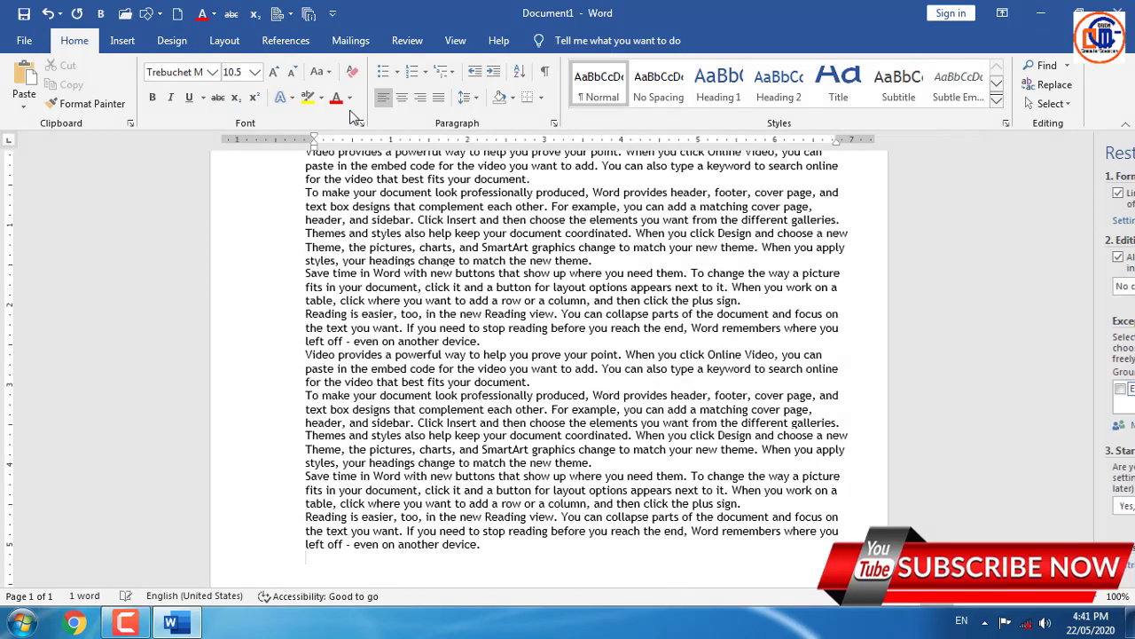
- Review the Protect Document options on Document1's Info page, then dismiss the list
left_click(21, 41)
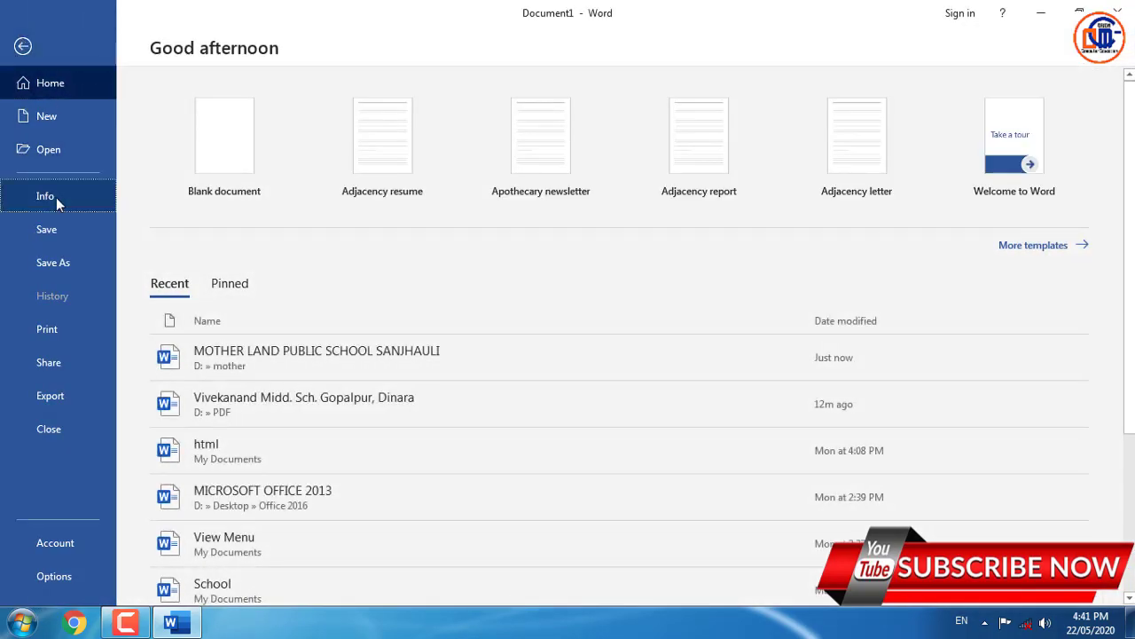
left_click(56, 197)
left_click(216, 186)
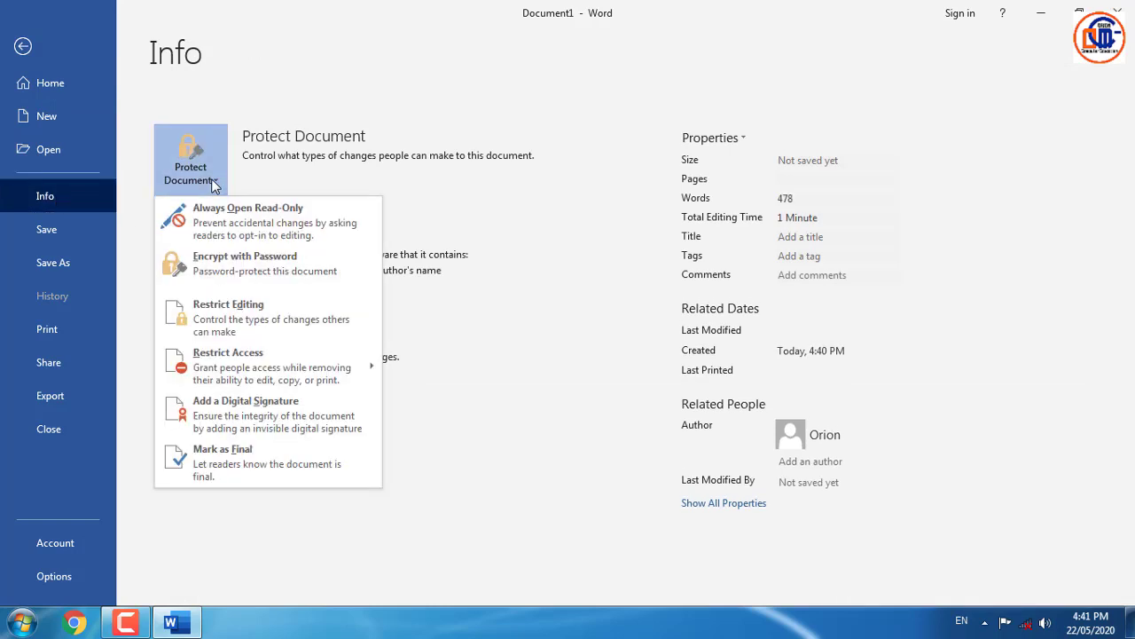
mouse_move(274, 373)
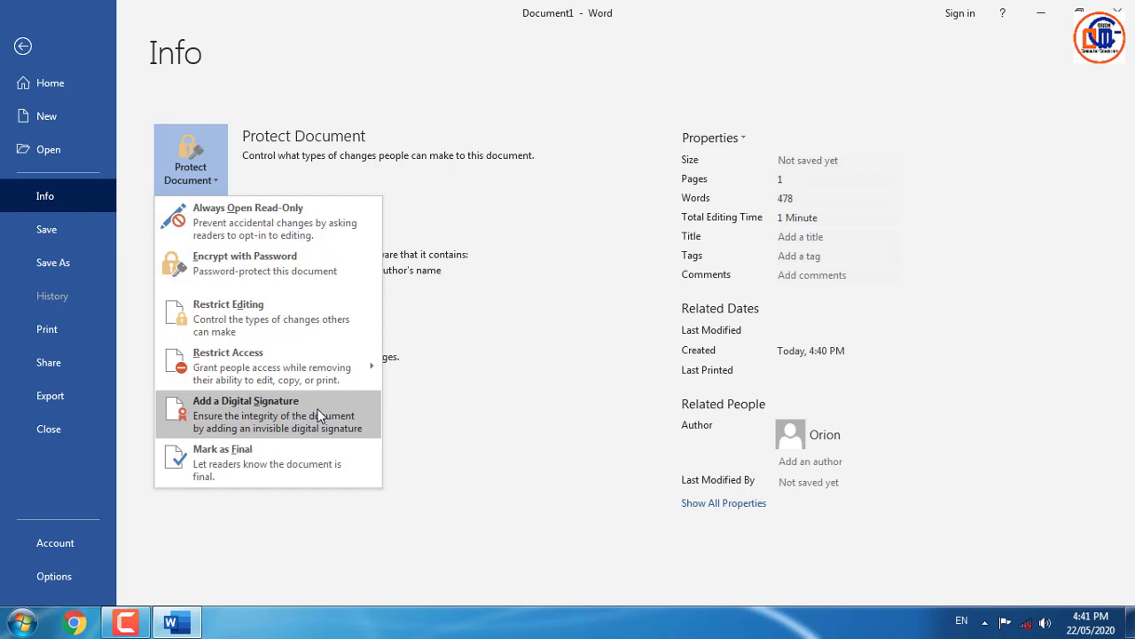
left_click(499, 371)
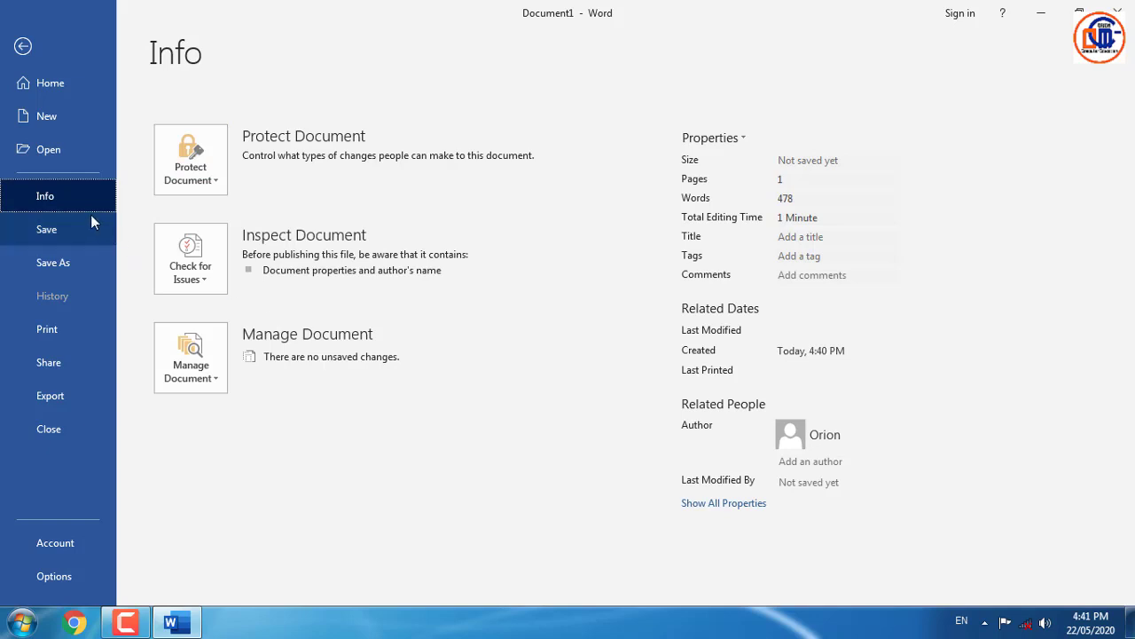
- Show the Check for Issues options: Inspect Document, Check Accessibility and Check Compatibility
left_click(207, 284)
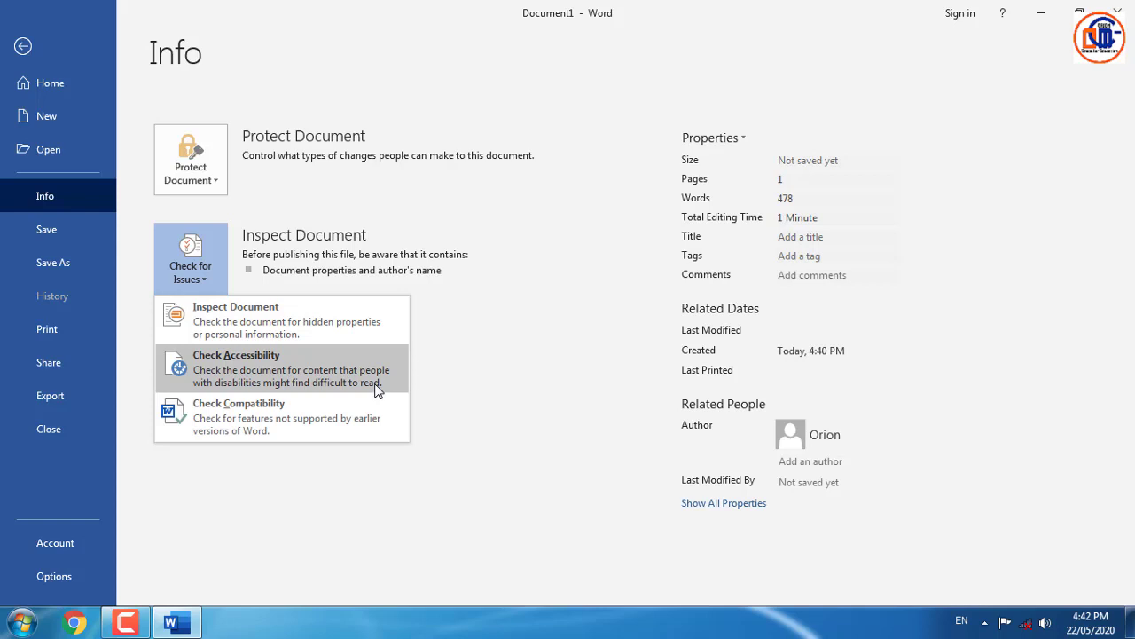
- Expand Manage Document to list Recover Unsaved Documents and Delete All Unsaved Documents
left_click(126, 622)
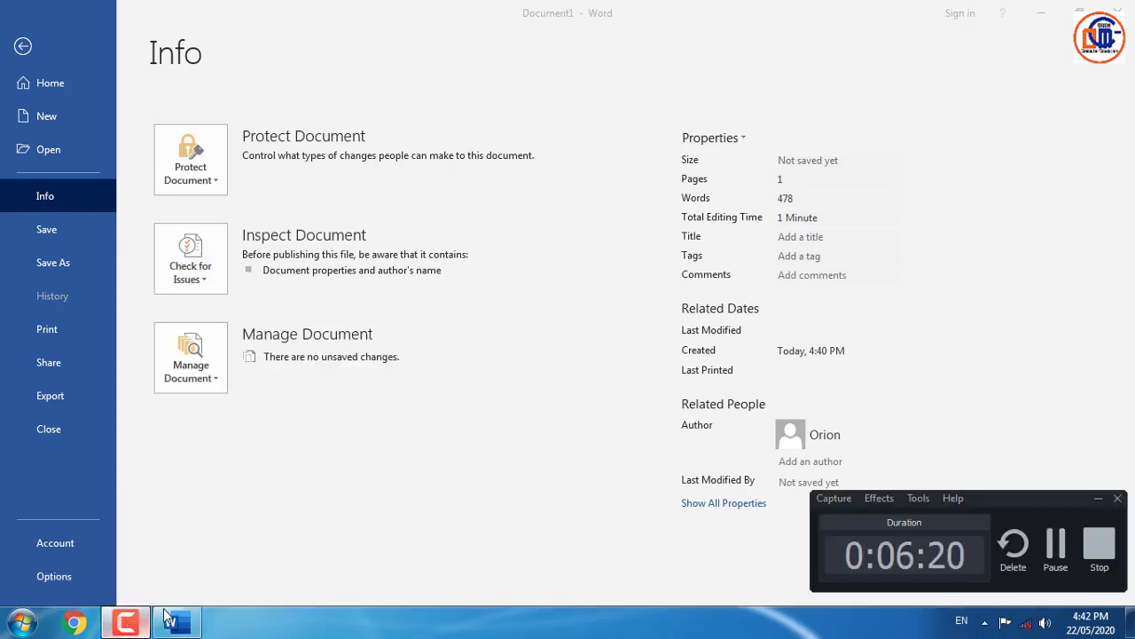
left_click(1055, 546)
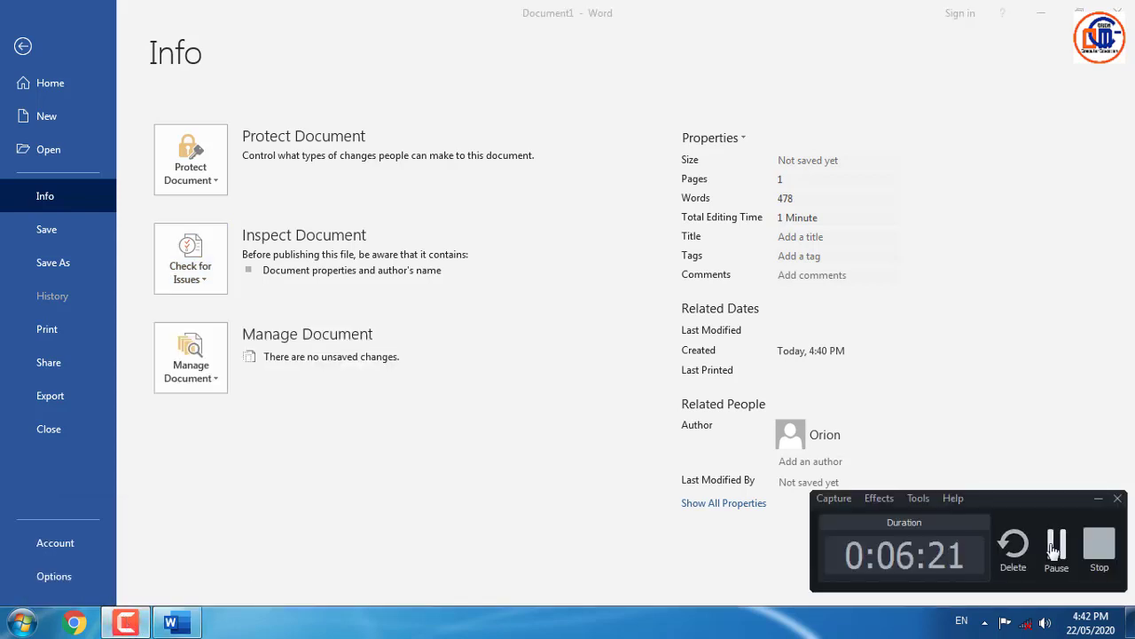
left_click(214, 372)
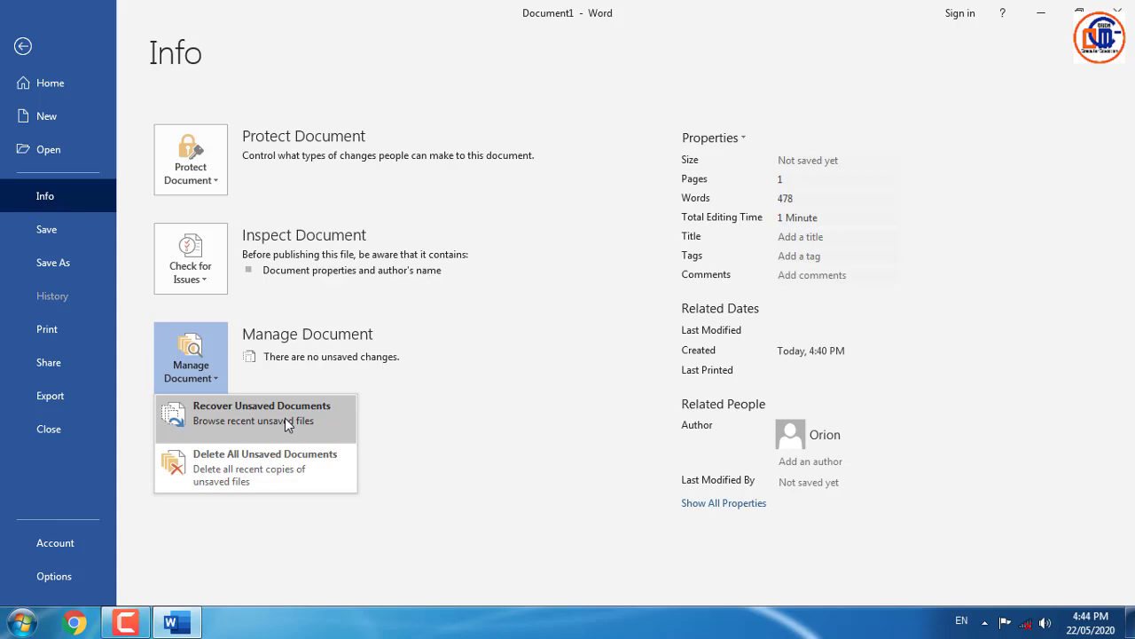
- Open the recovered unsaved file 'Video provides a powerful way to help', then close it without saving
left_click(285, 418)
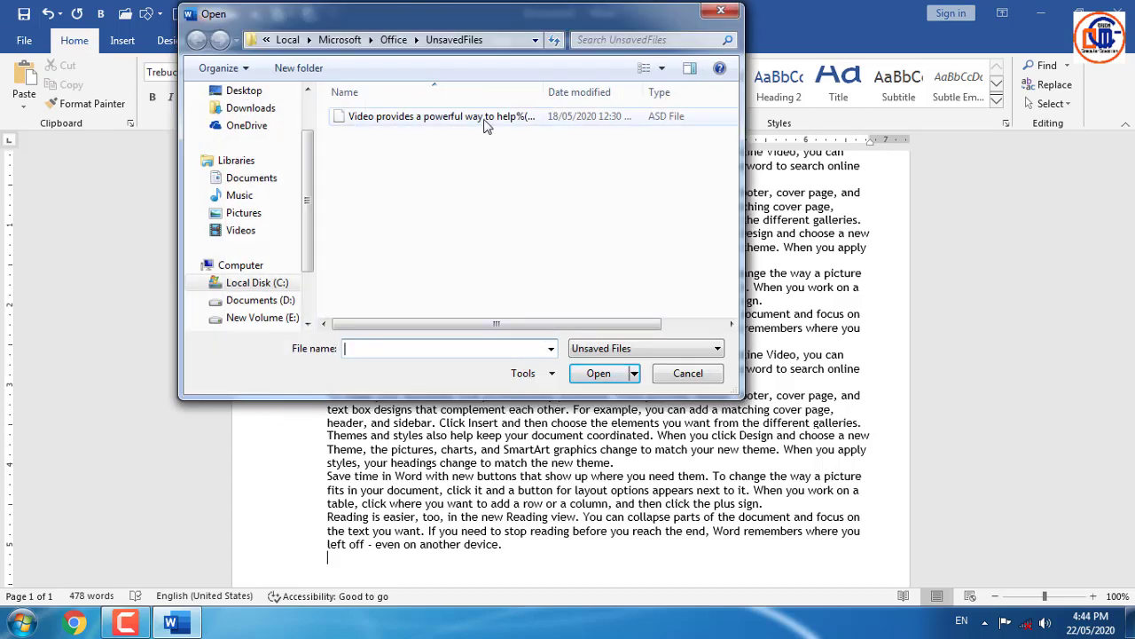
left_click(519, 122)
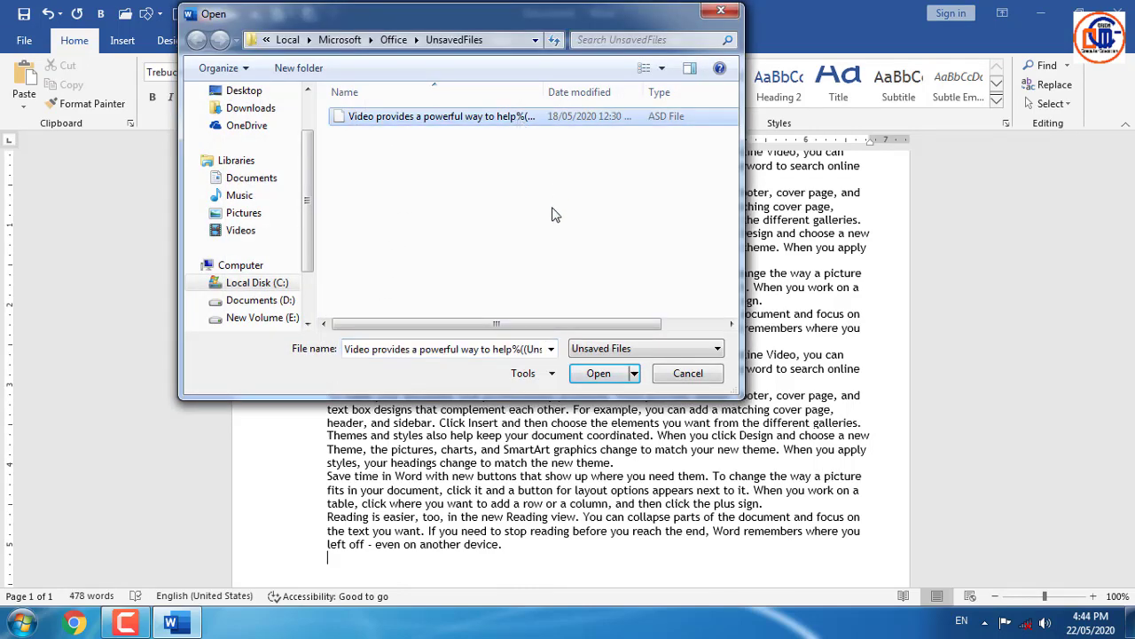
left_click(605, 379)
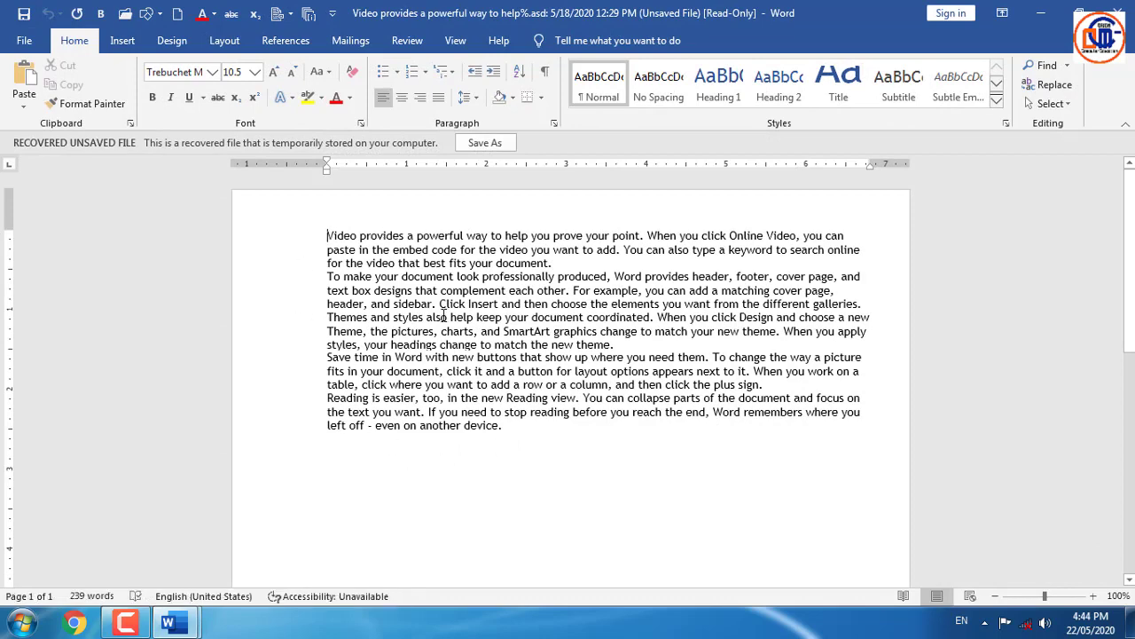
left_click(1122, 10)
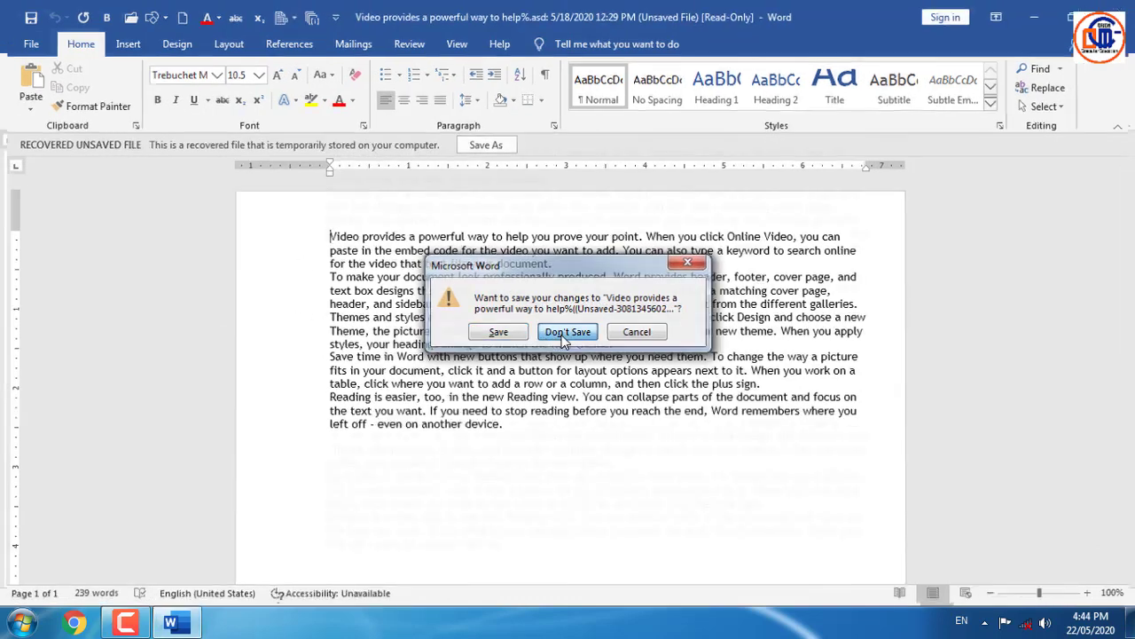
left_click(545, 338)
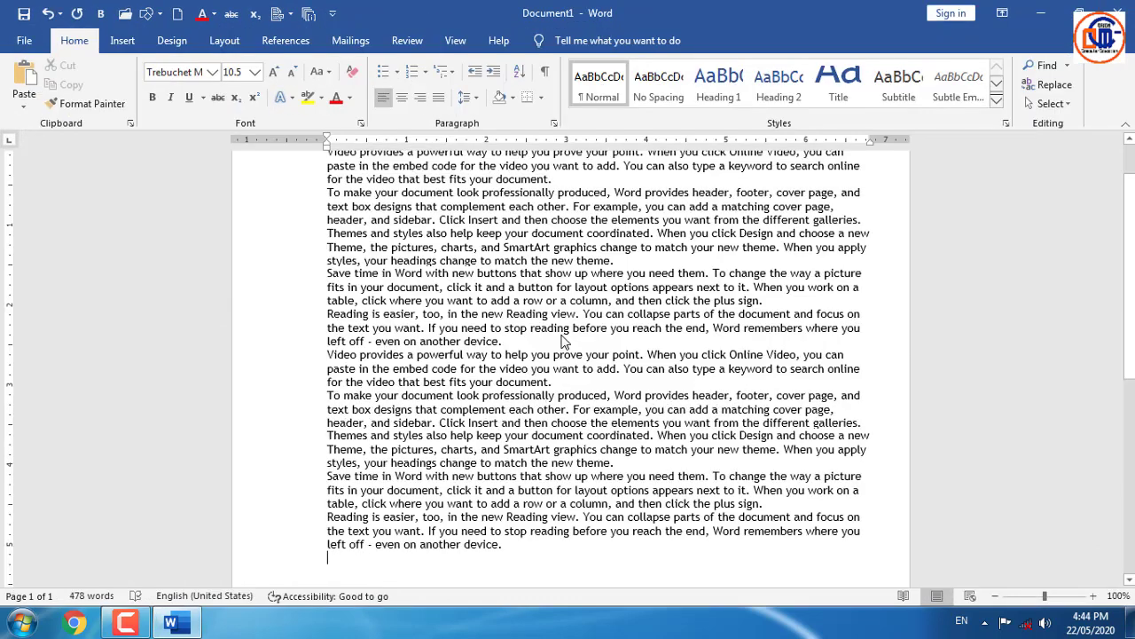
- Browse the recoverable unsaved files and cancel without opening anything
left_click(25, 42)
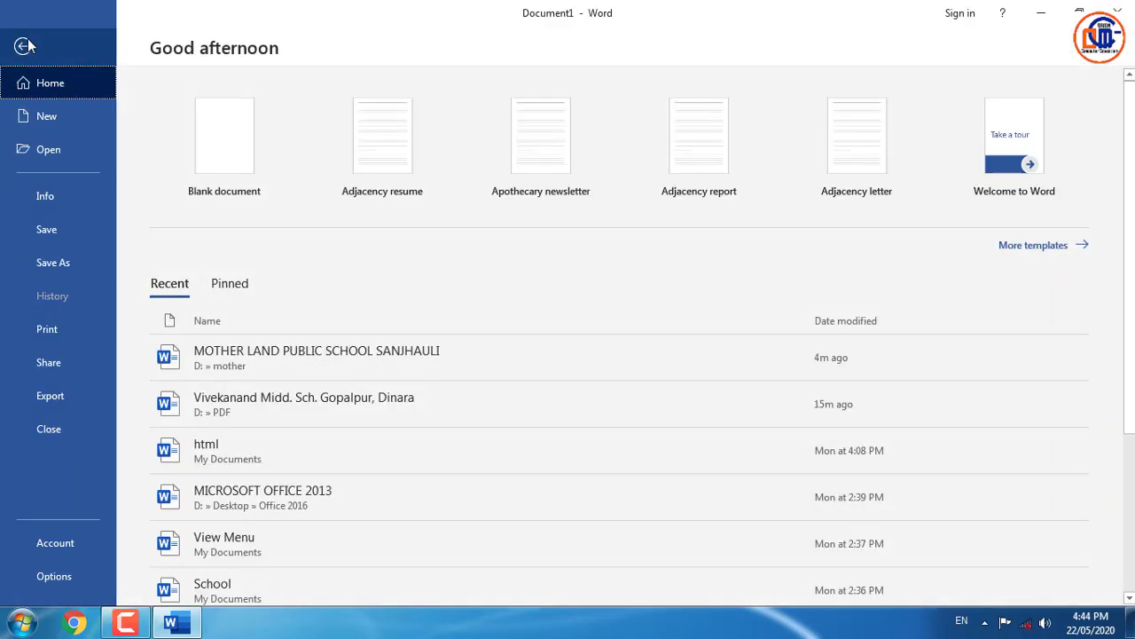
left_click(61, 198)
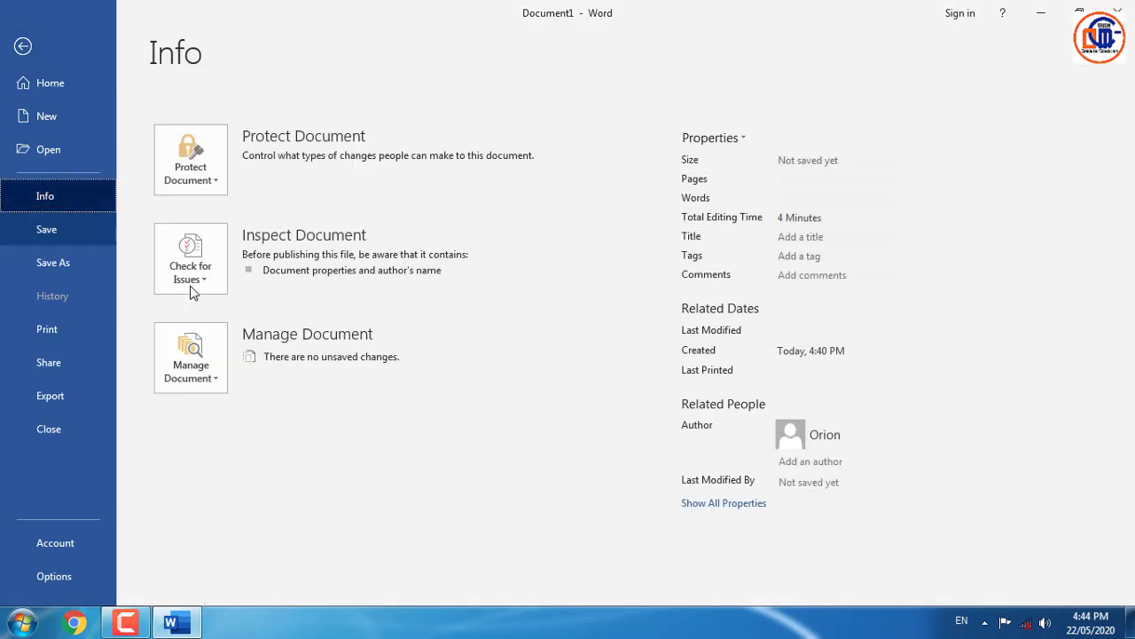
left_click(203, 373)
left_click(273, 414)
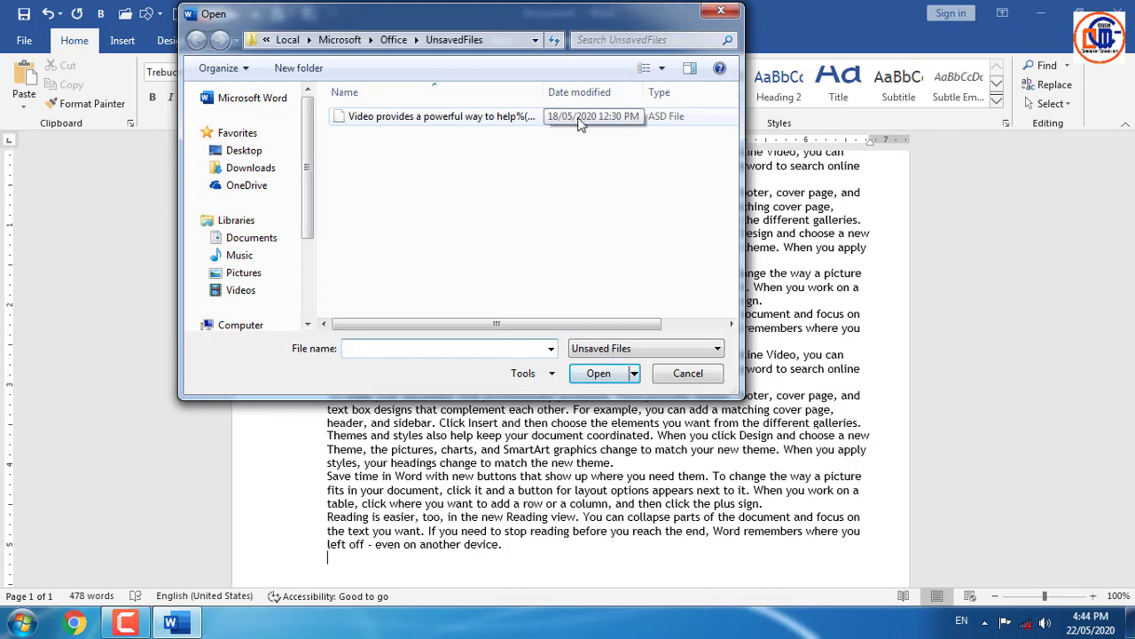
left_click(467, 121)
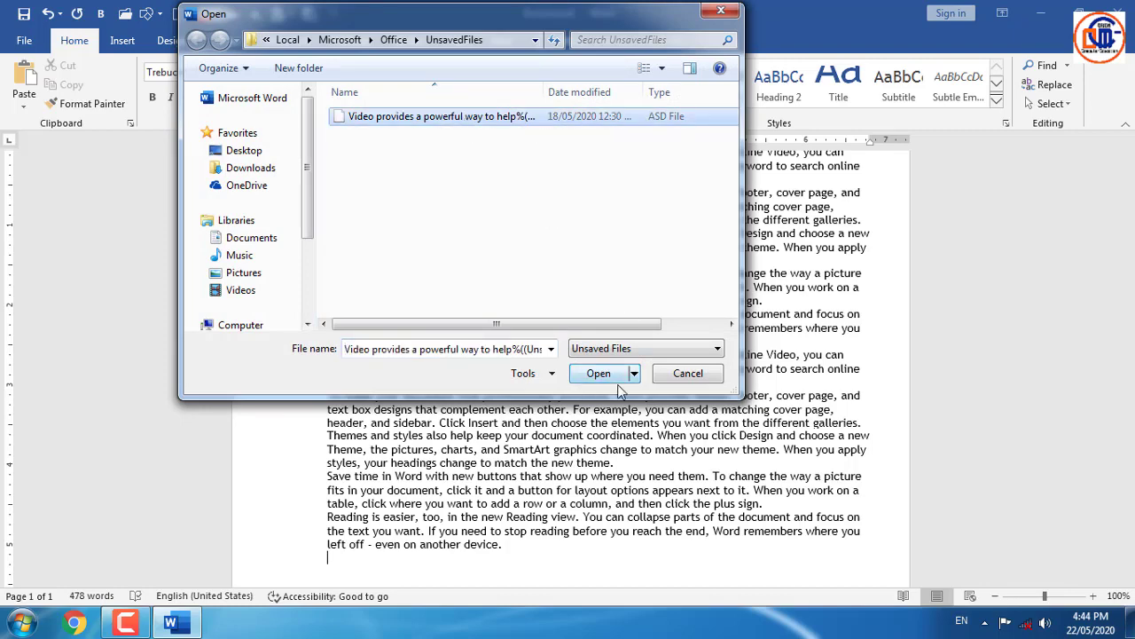
left_click(681, 376)
- Show the Manage Document unsaved-file options again on the Info page
left_click(25, 40)
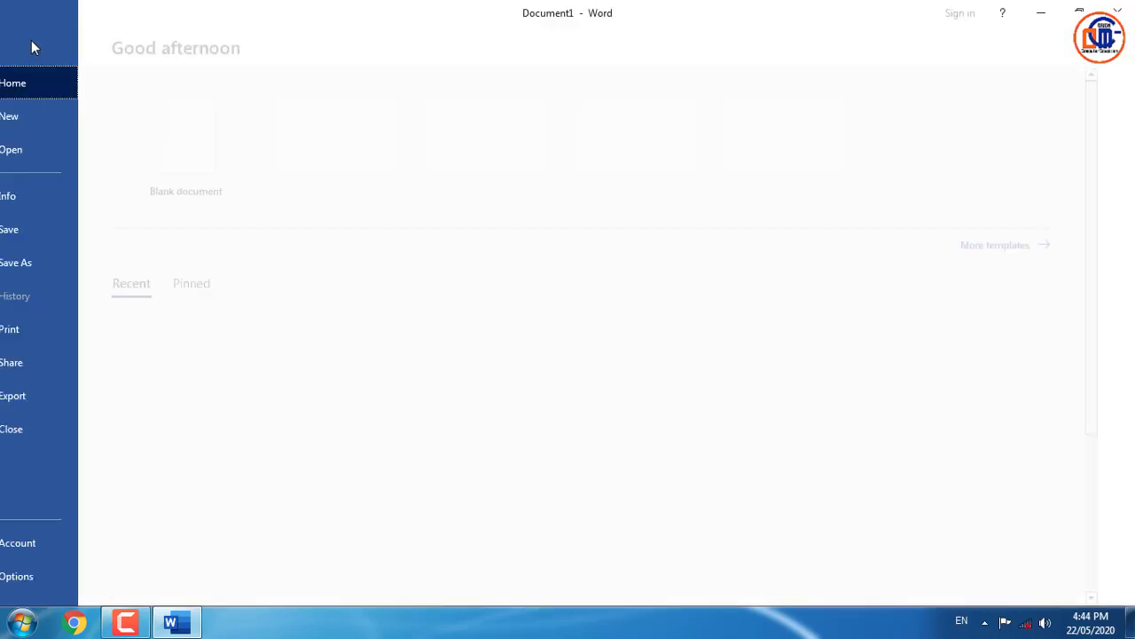
left_click(73, 202)
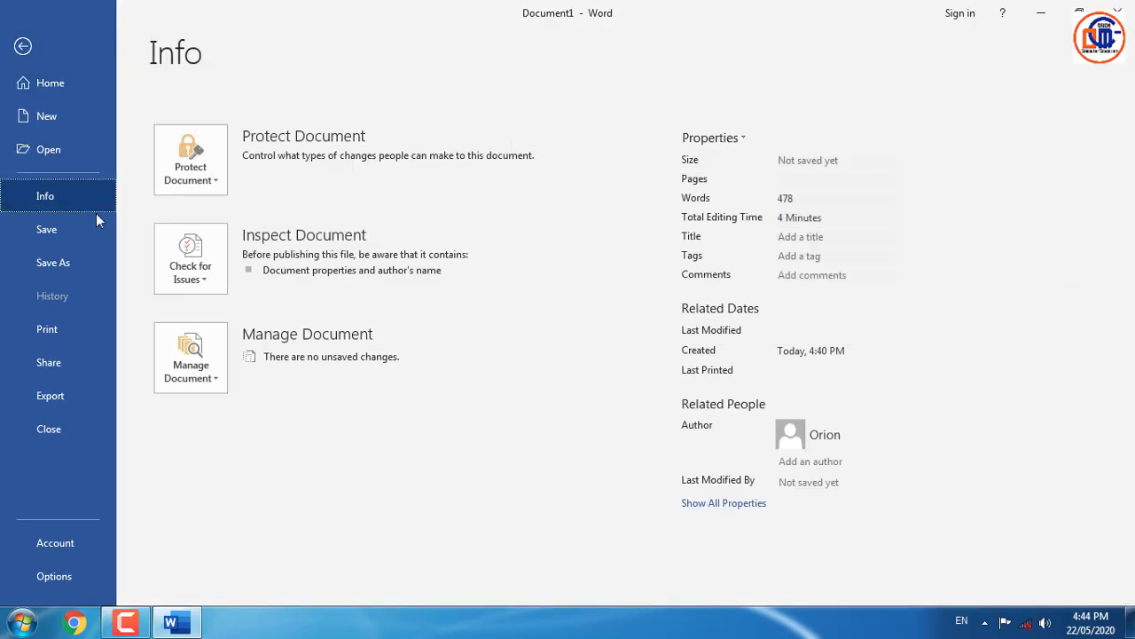
left_click(207, 380)
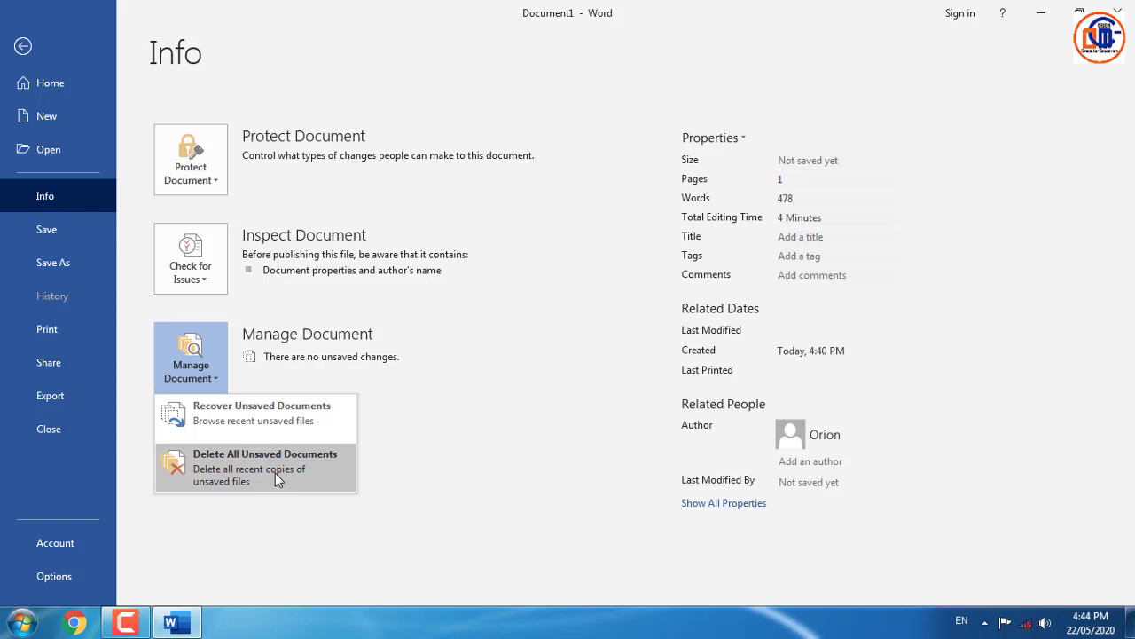
- Delete all stored unsaved document copies and bring up the Save As locations page
left_click(276, 479)
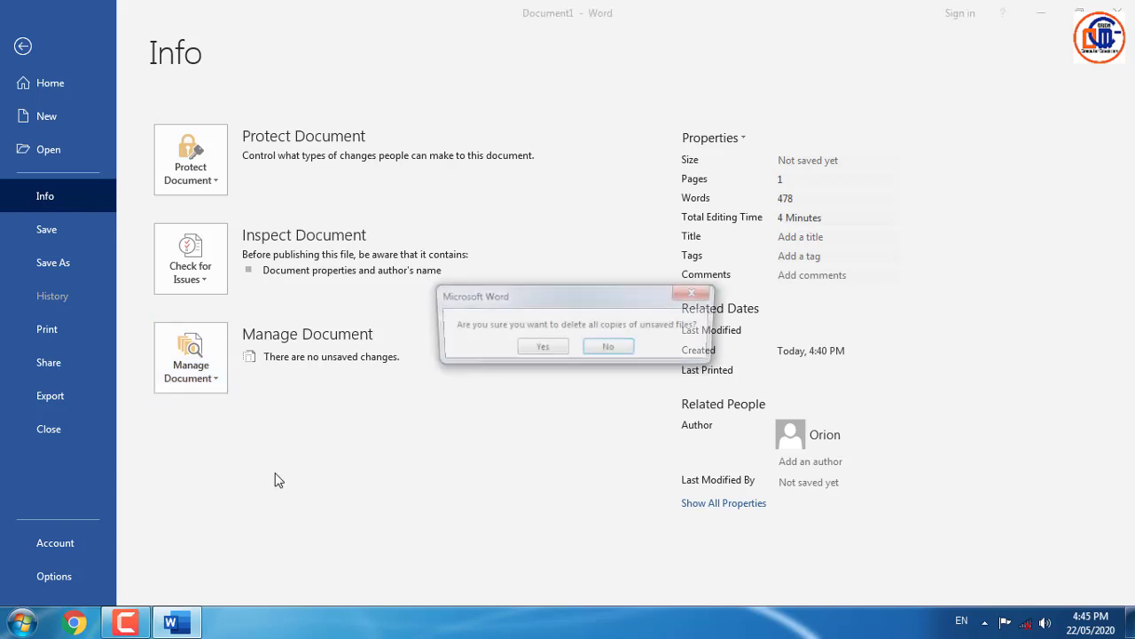
left_click(543, 348)
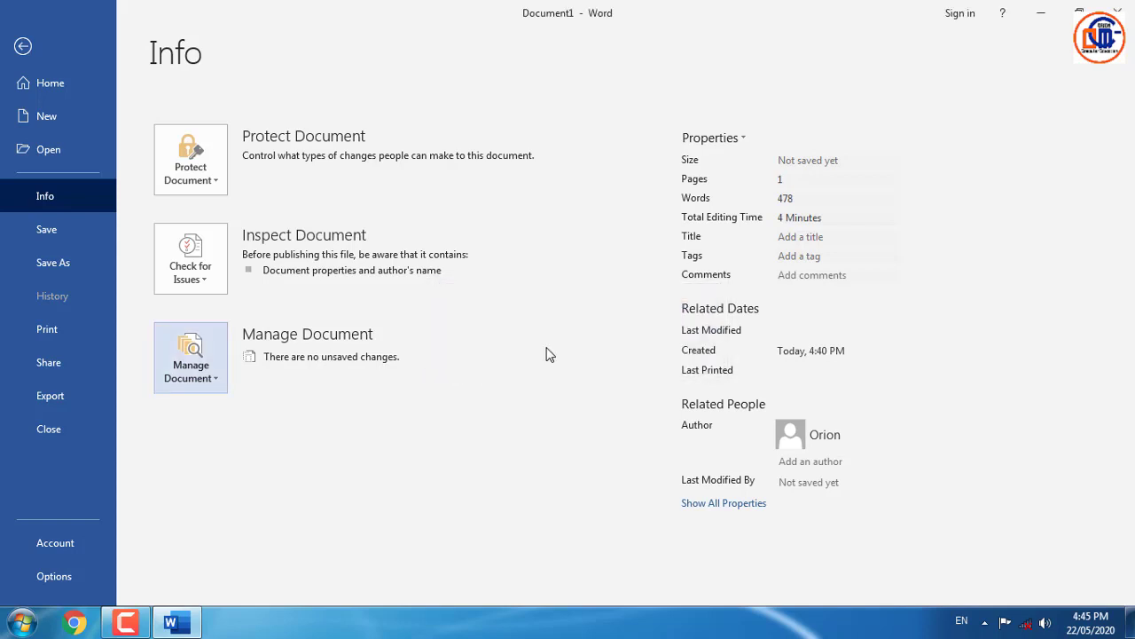
left_click(194, 373)
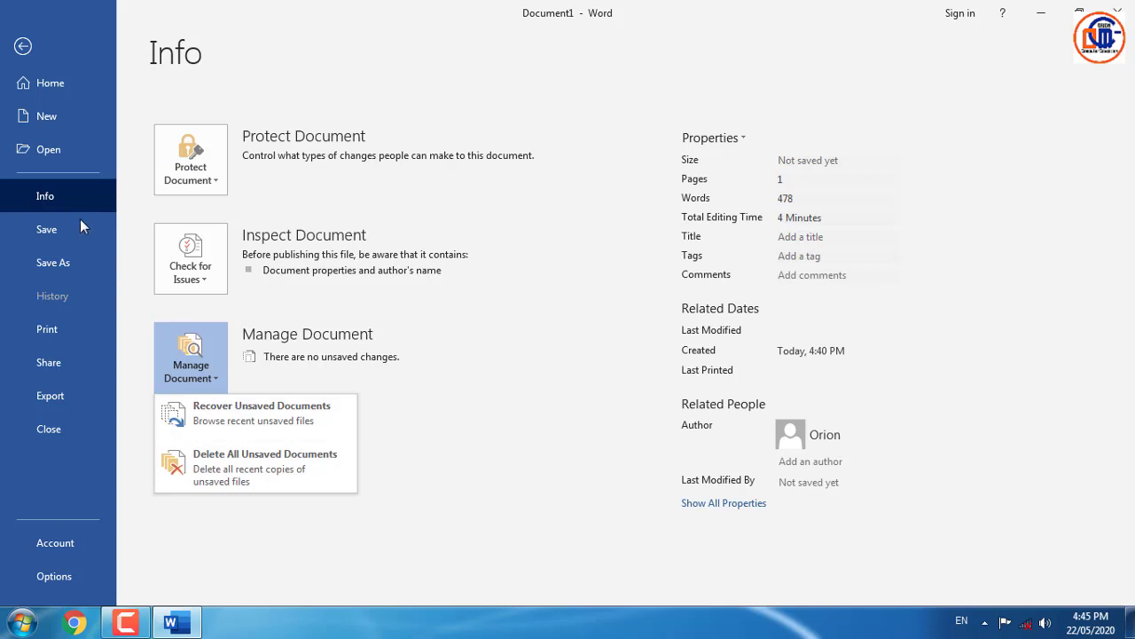
left_click(51, 230)
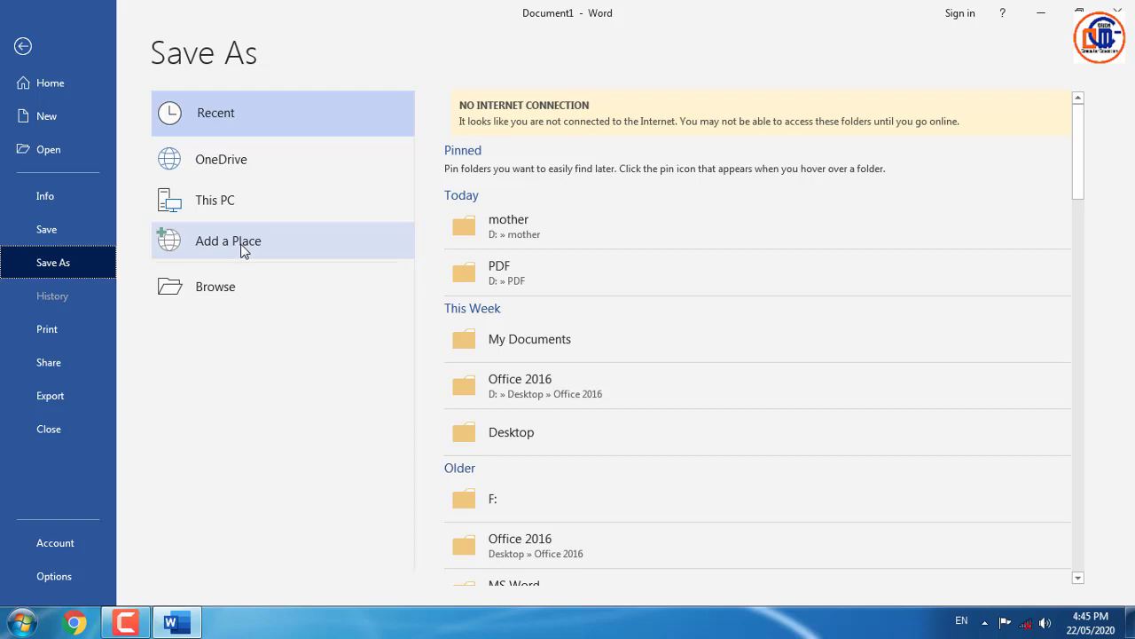
- Choose the File folder on New Volume (F:) as the save location
left_click(246, 289)
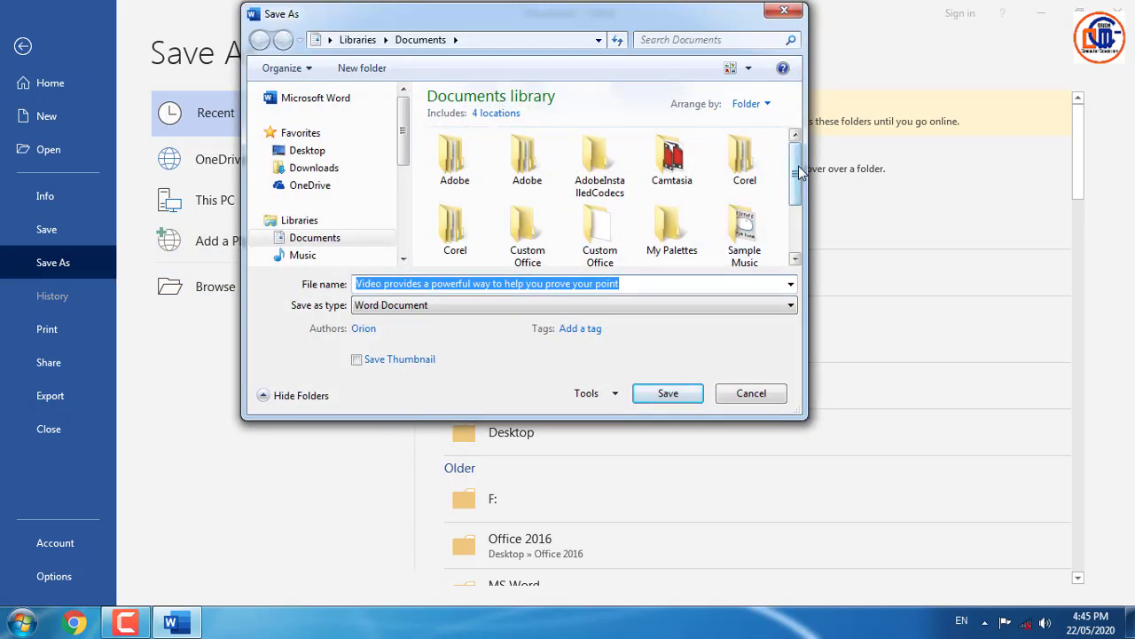
left_click_drag(798, 173, 799, 223)
left_click_drag(411, 157, 413, 220)
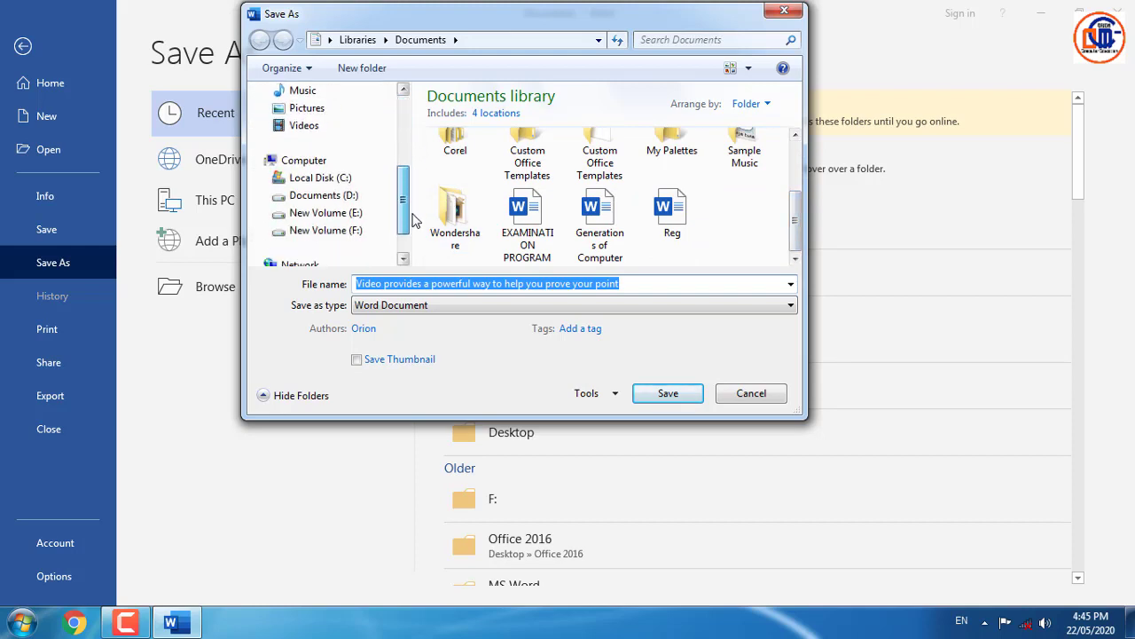
left_click(338, 214)
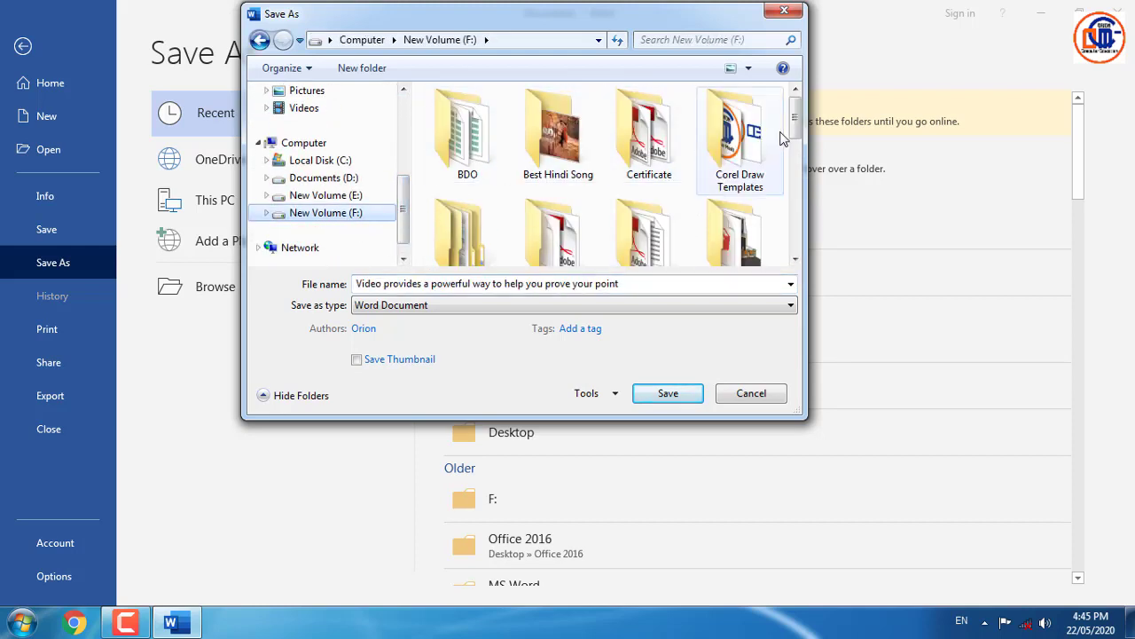
scroll(783, 137, "down", 2)
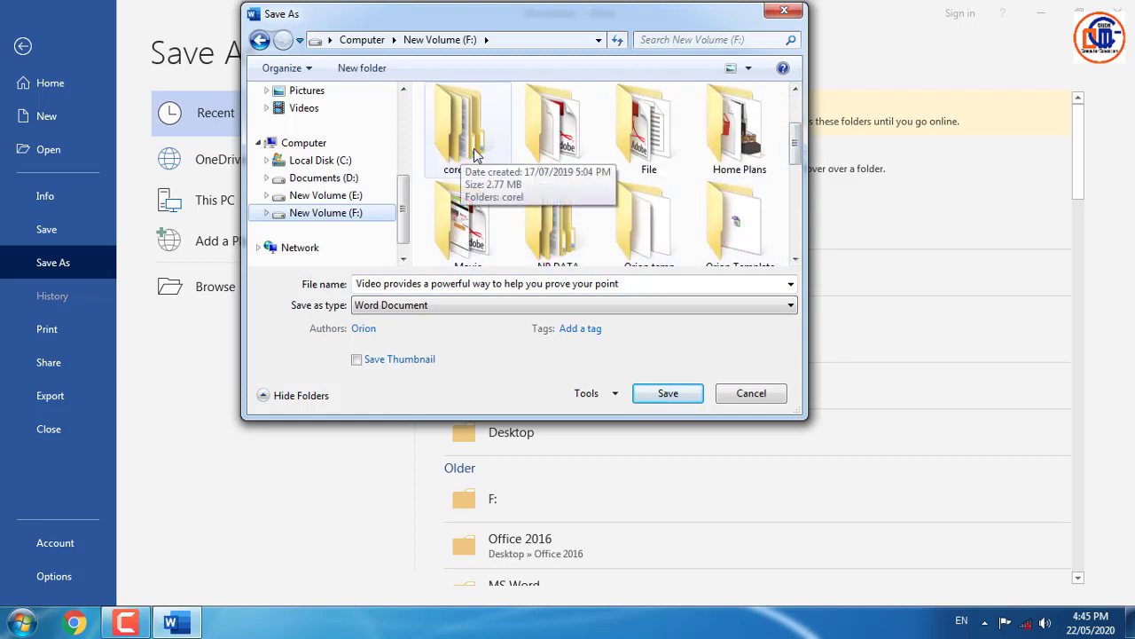
double_click(644, 128)
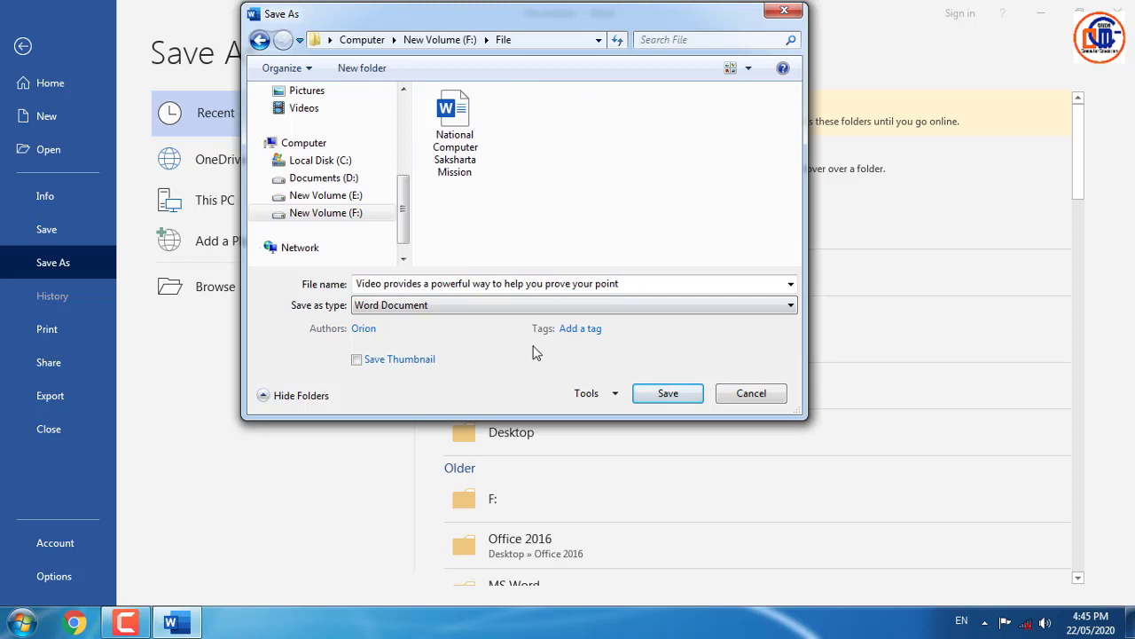
- Save the document as AMAR in Word Document format
left_click(713, 288)
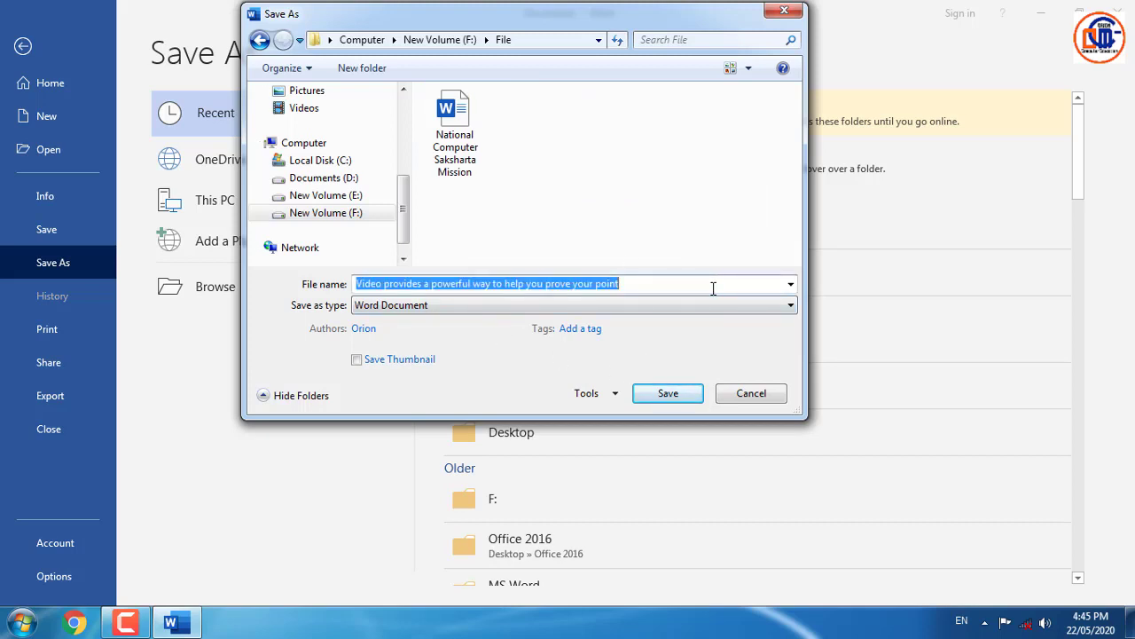
type("AMAR")
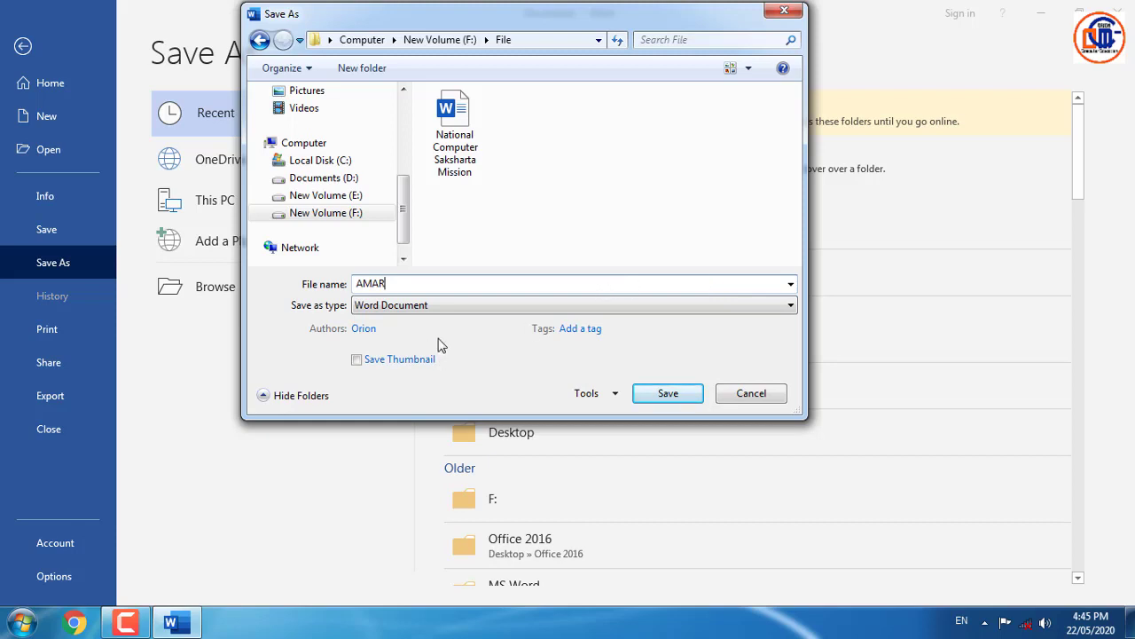
left_click(440, 308)
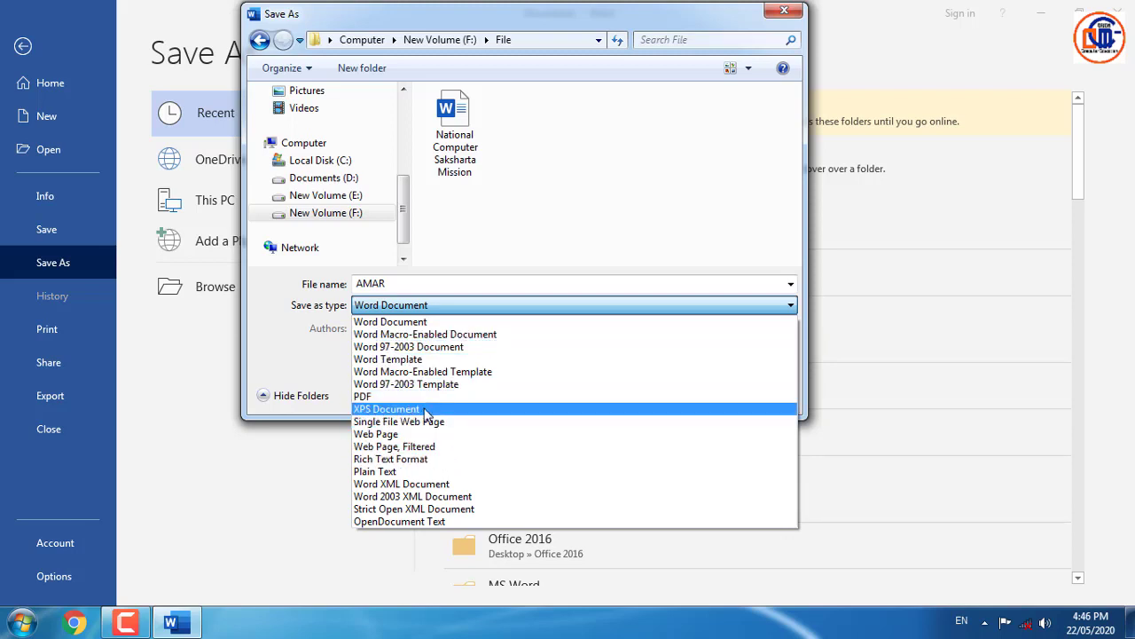
left_click(318, 371)
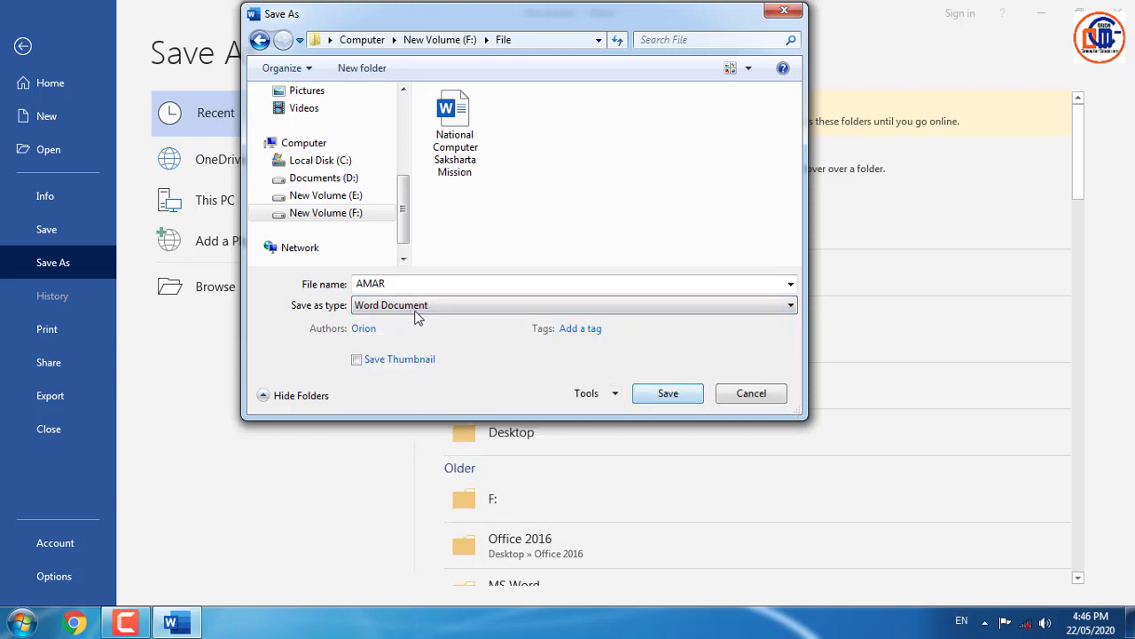
left_click(674, 400)
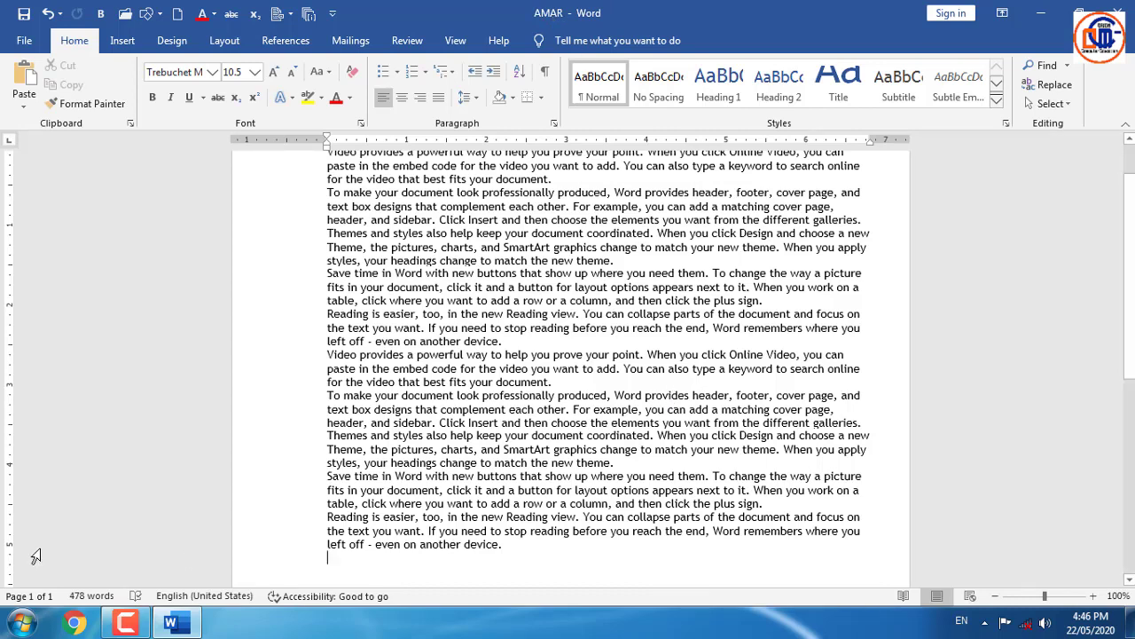
left_click(126, 622)
- Reopen the Save As dialog on the File folder of drive F:
left_click(1055, 545)
left_click(1055, 546)
left_click(25, 40)
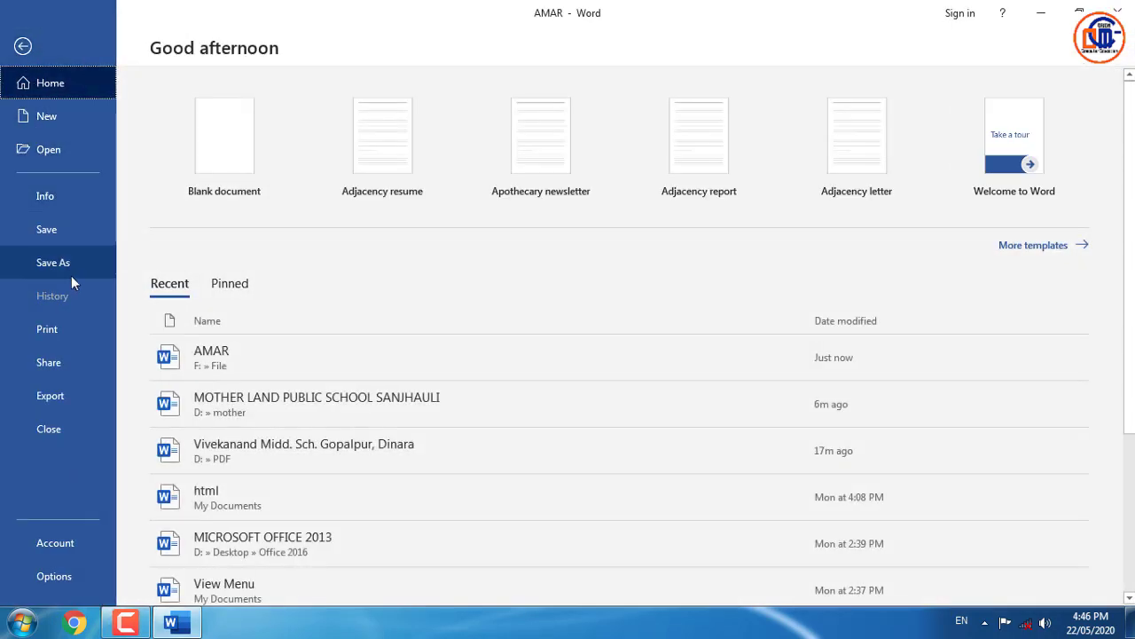
left_click(72, 275)
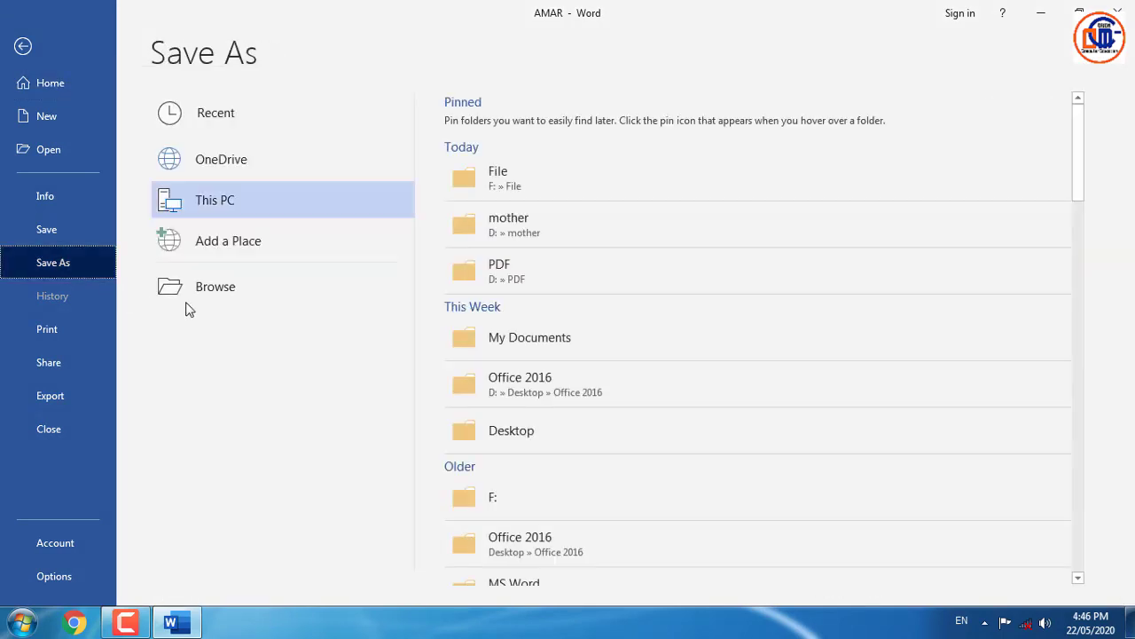
left_click(240, 298)
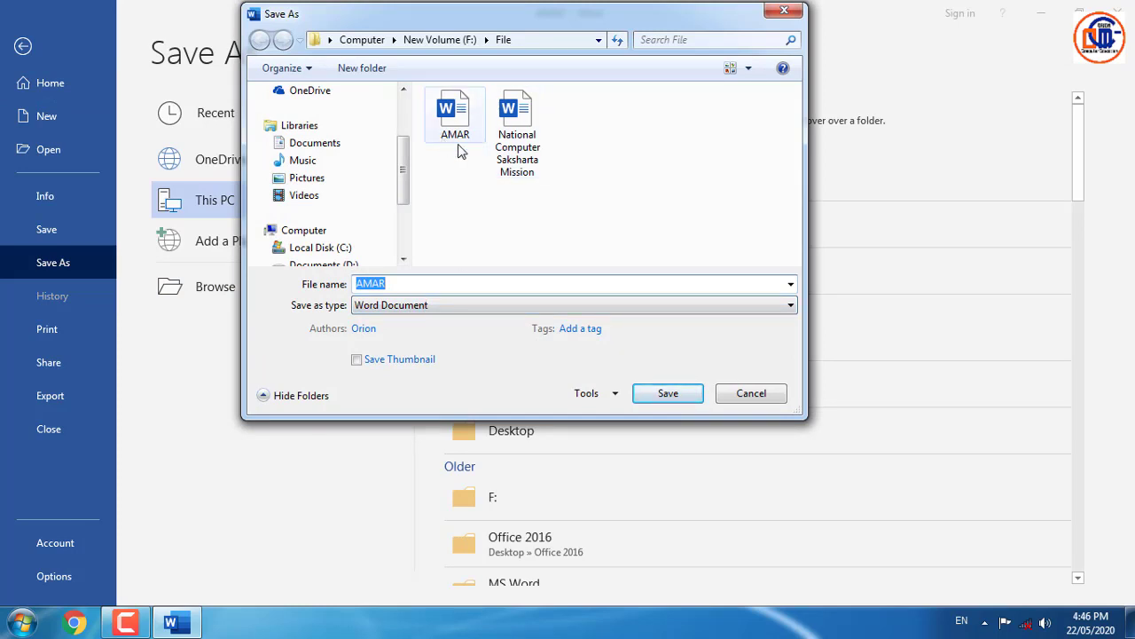
- Replace the file name AMAR with ASAN, keeping the Word Document format
left_click(397, 287)
left_click_drag(388, 286, 322, 287)
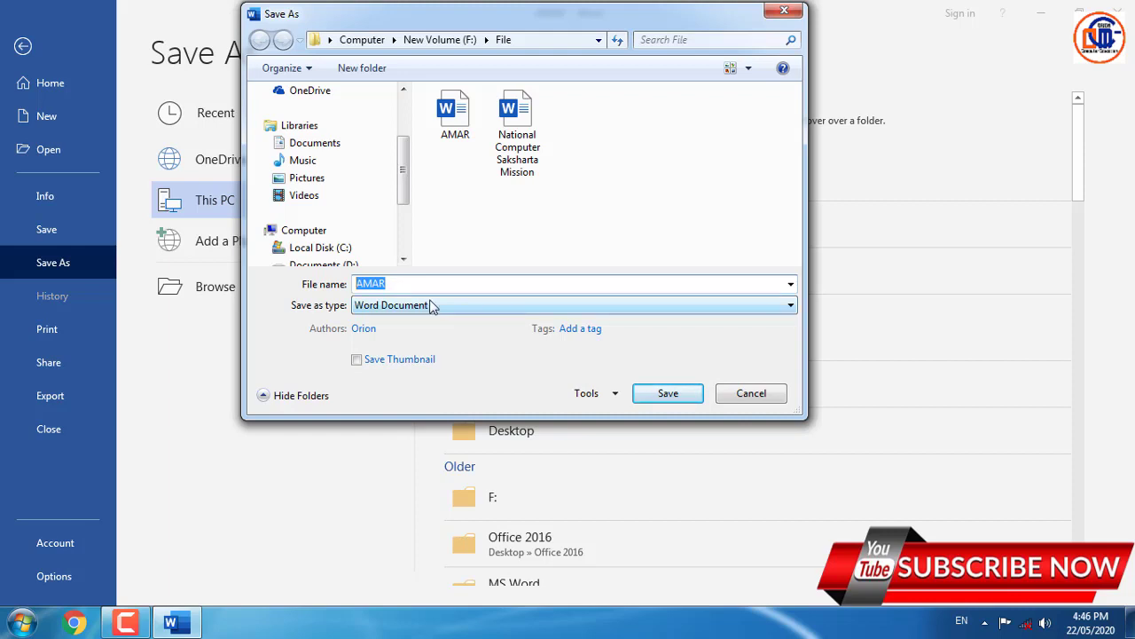
left_click(429, 305)
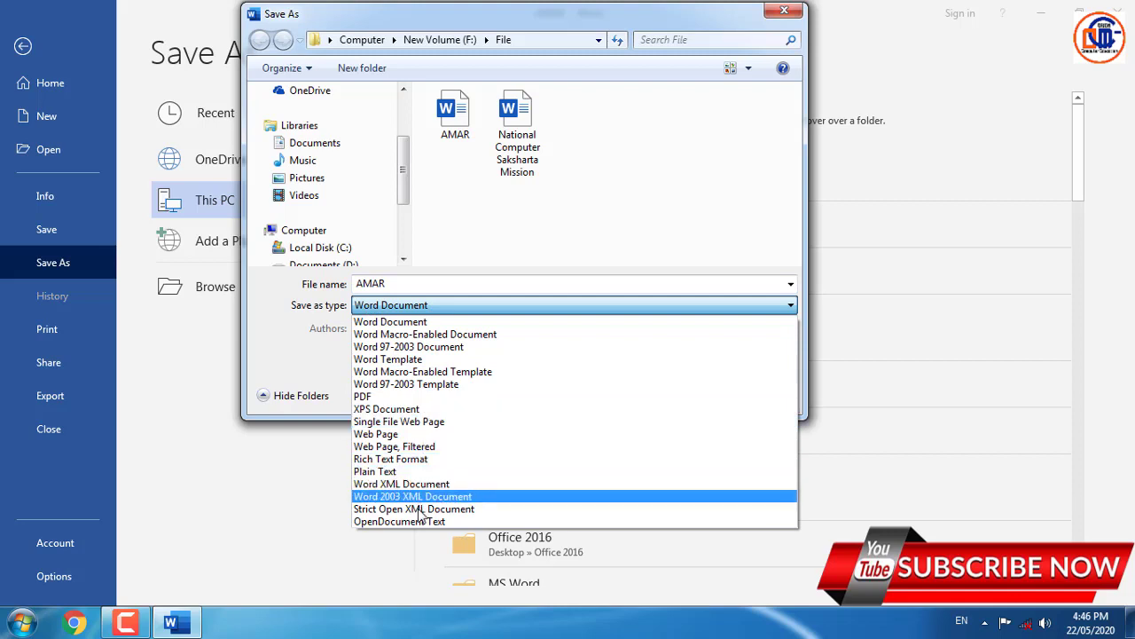
left_click(401, 304)
double_click(397, 283)
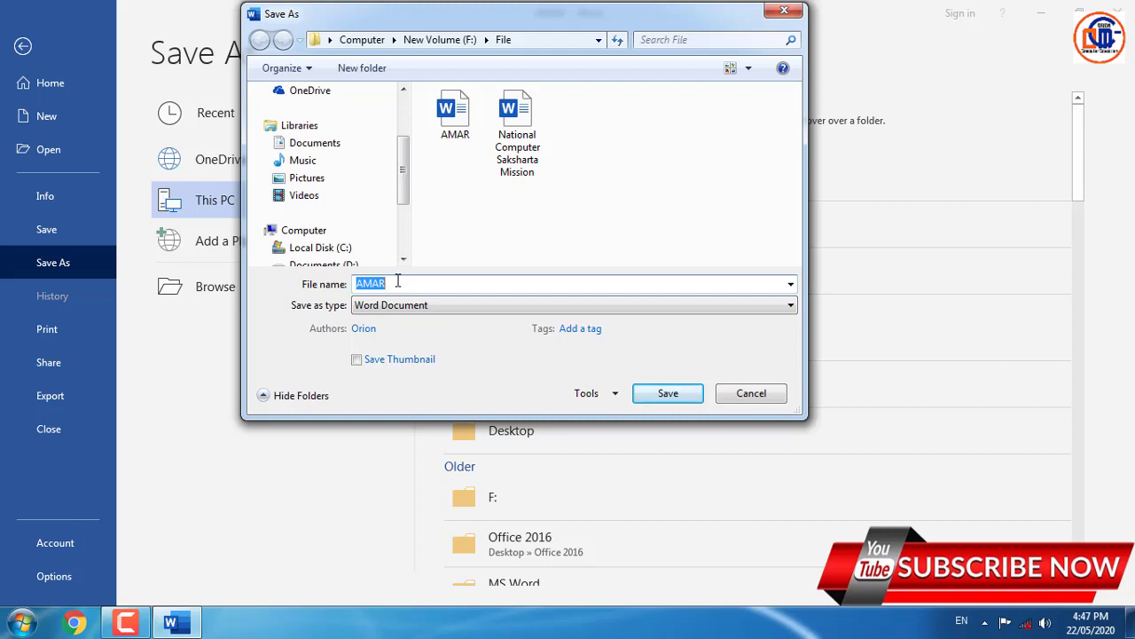
type("A")
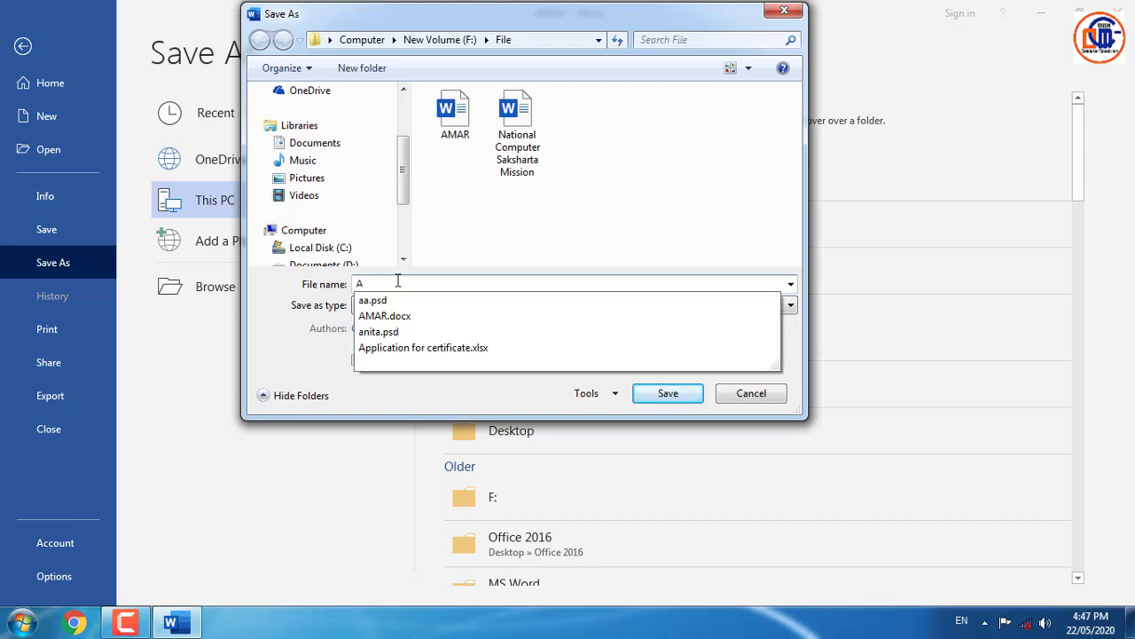
type("SAN")
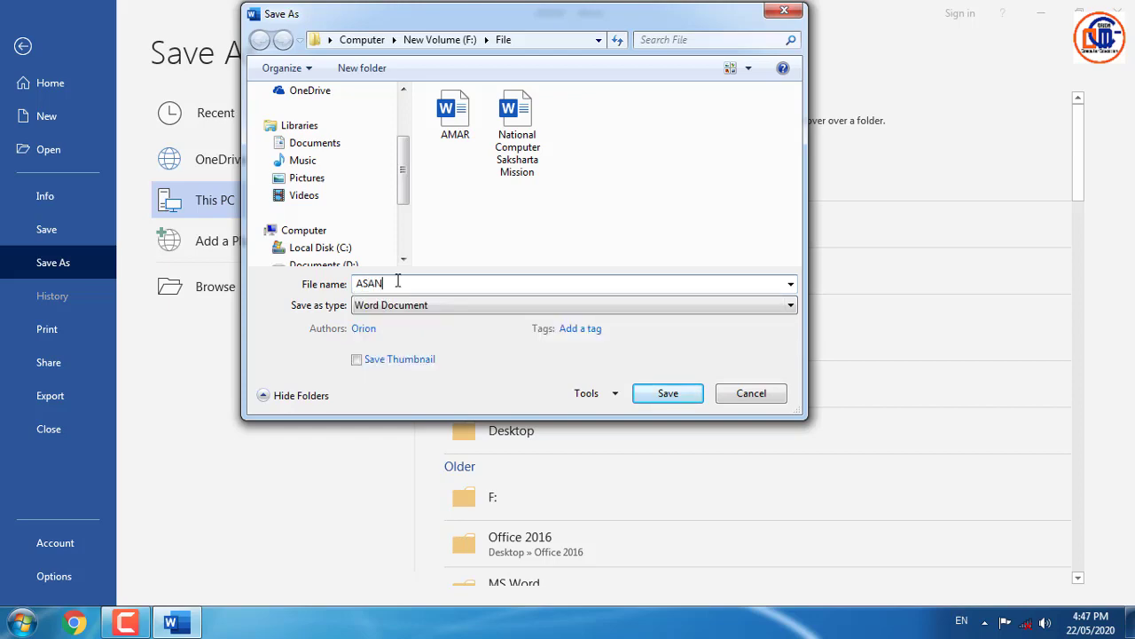
- Save the document as ASAN and show the Print page with the EPSON L380 Series printer
left_click(669, 393)
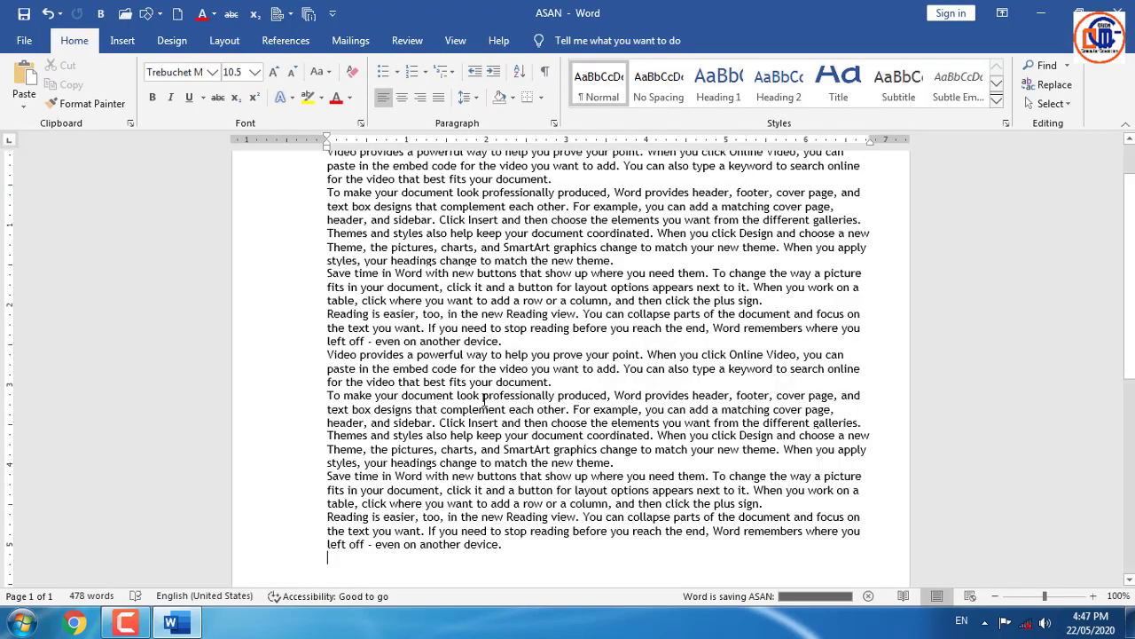
left_click(29, 41)
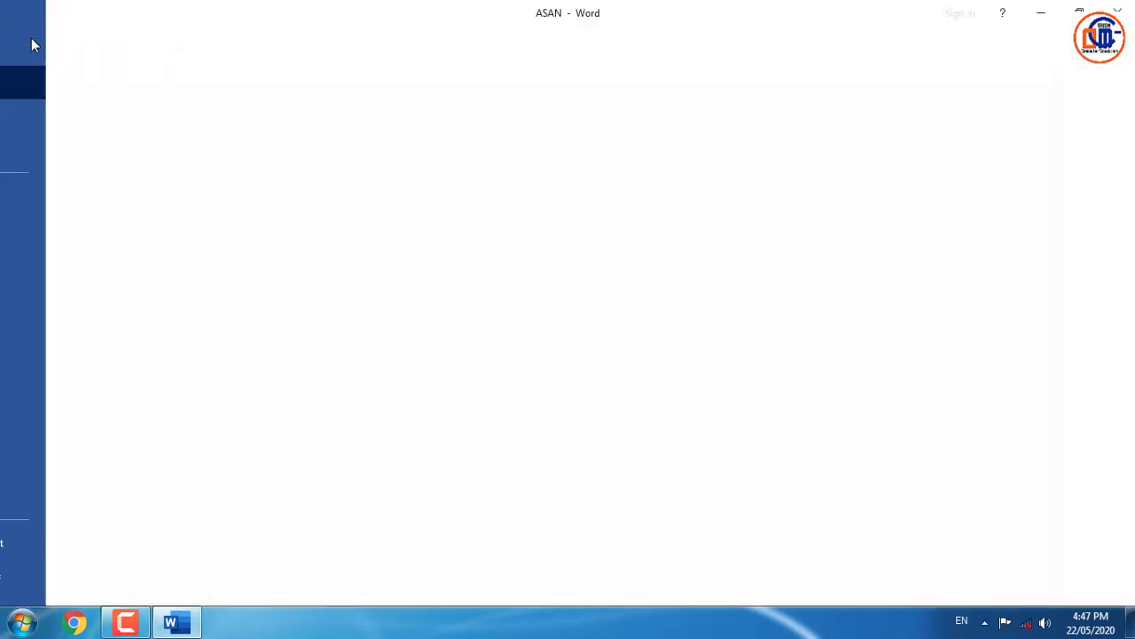
left_click(72, 329)
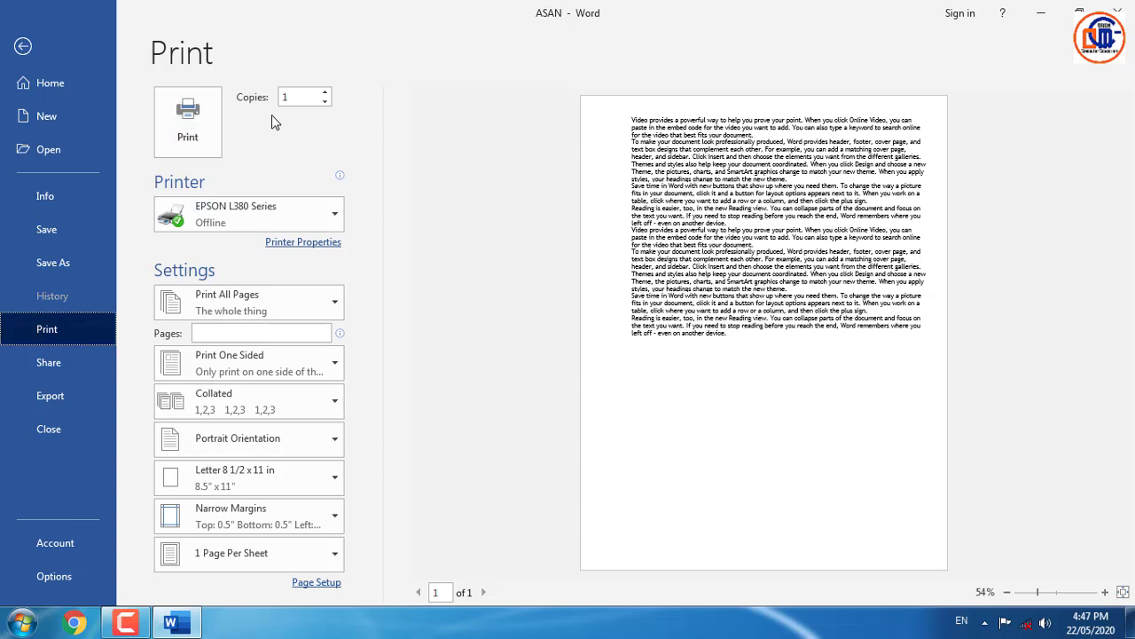
- Raise the copy count to 5, keeping EPSON L380 Series as the printer
left_click(325, 93)
left_click(325, 93)
left_click(325, 92)
left_click(324, 93)
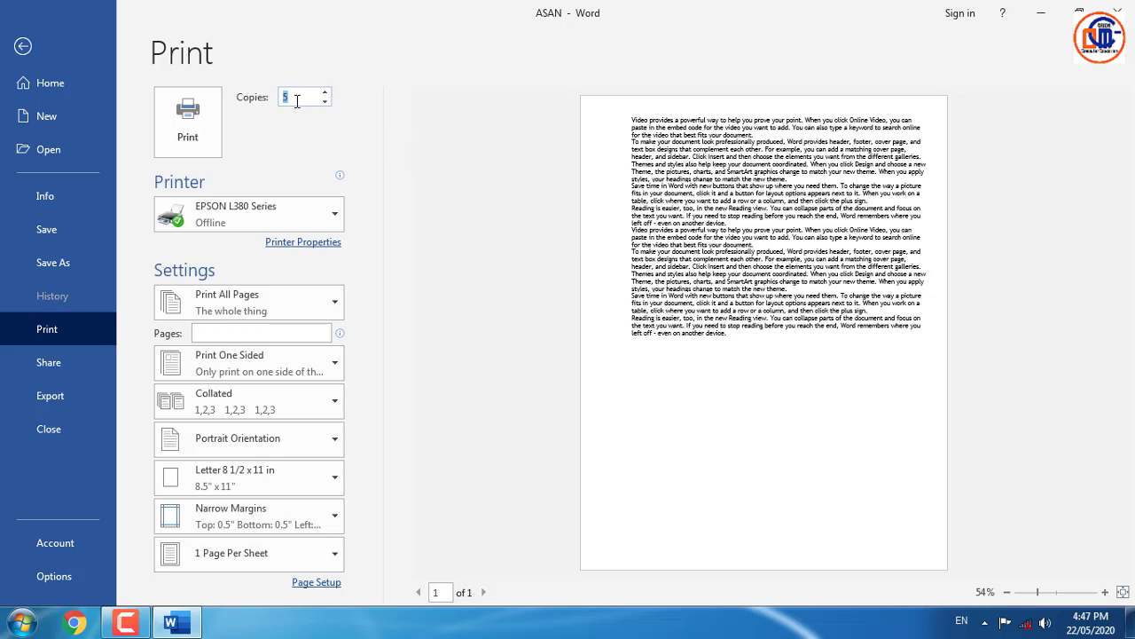
left_click(295, 221)
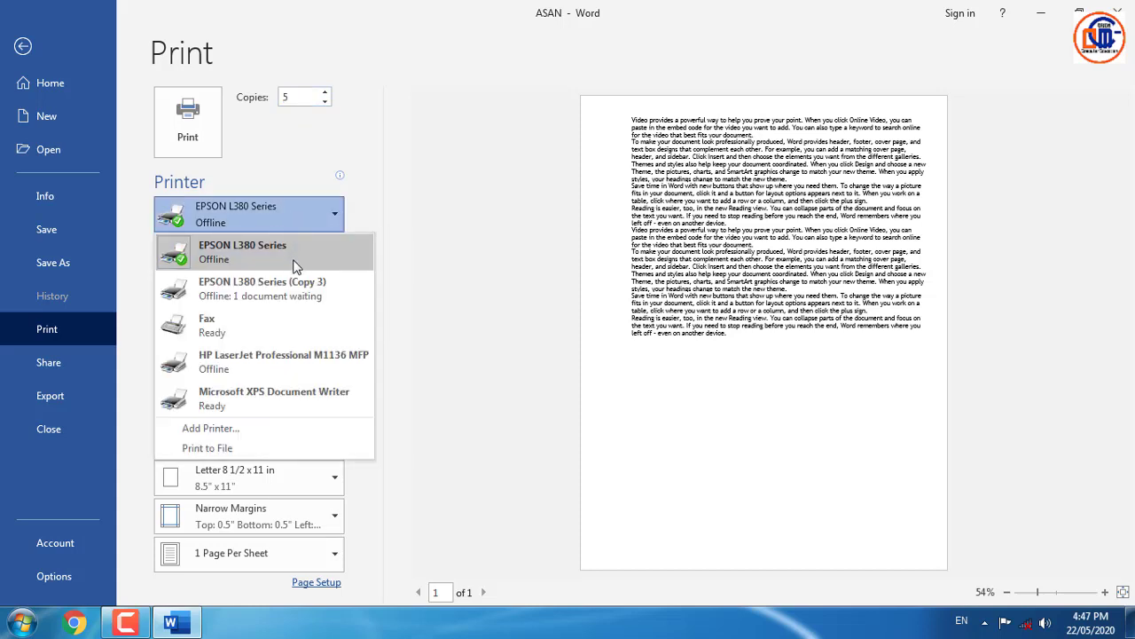
mouse_move(303, 359)
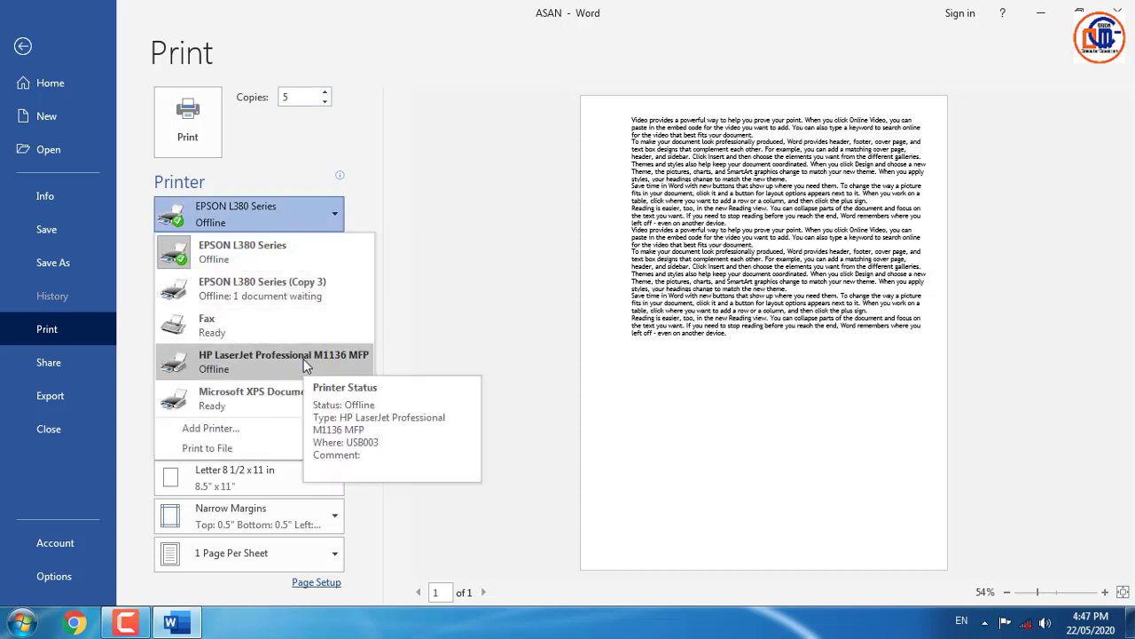
left_click(438, 221)
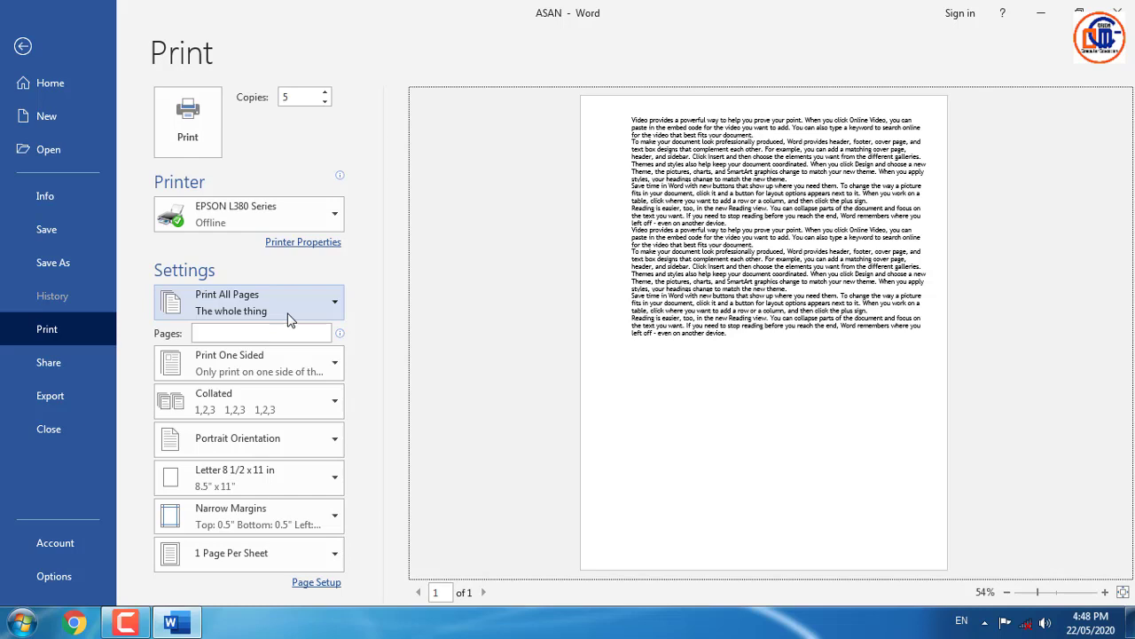
left_click(228, 333)
type("1")
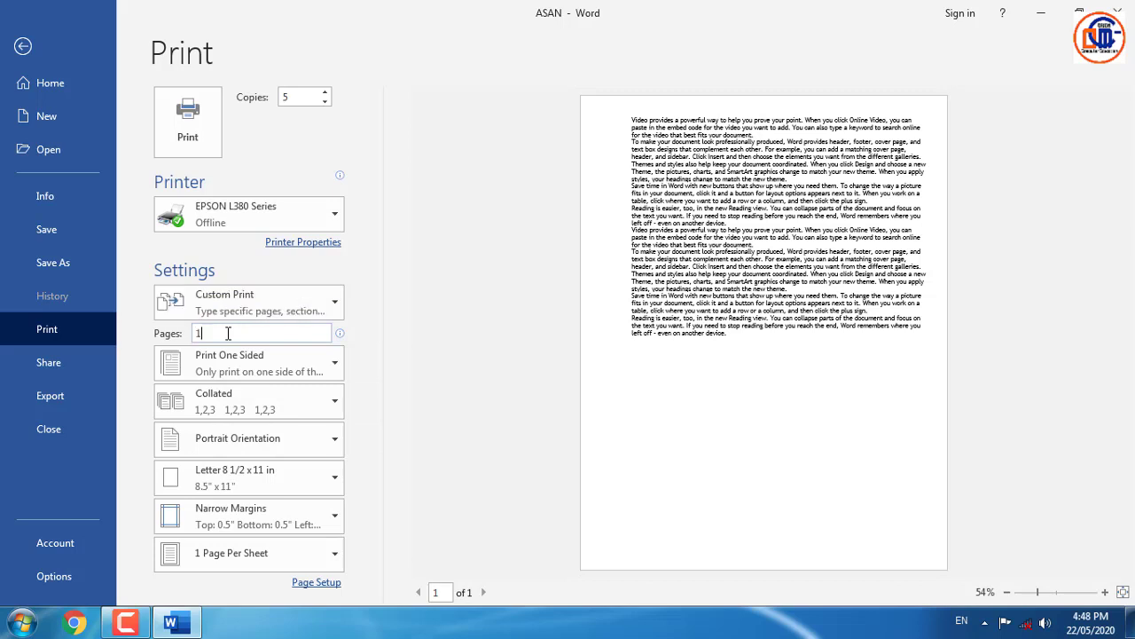
type("-5")
left_click_drag(211, 335, 184, 338)
type("5")
key("BackSpace")
type("10")
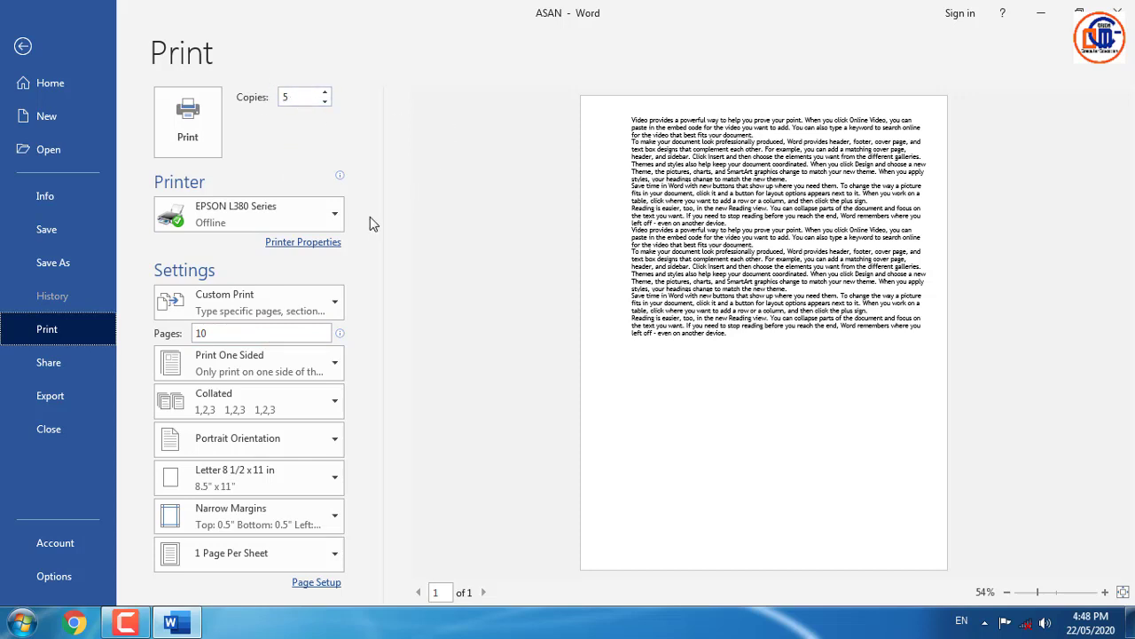
left_click(302, 297)
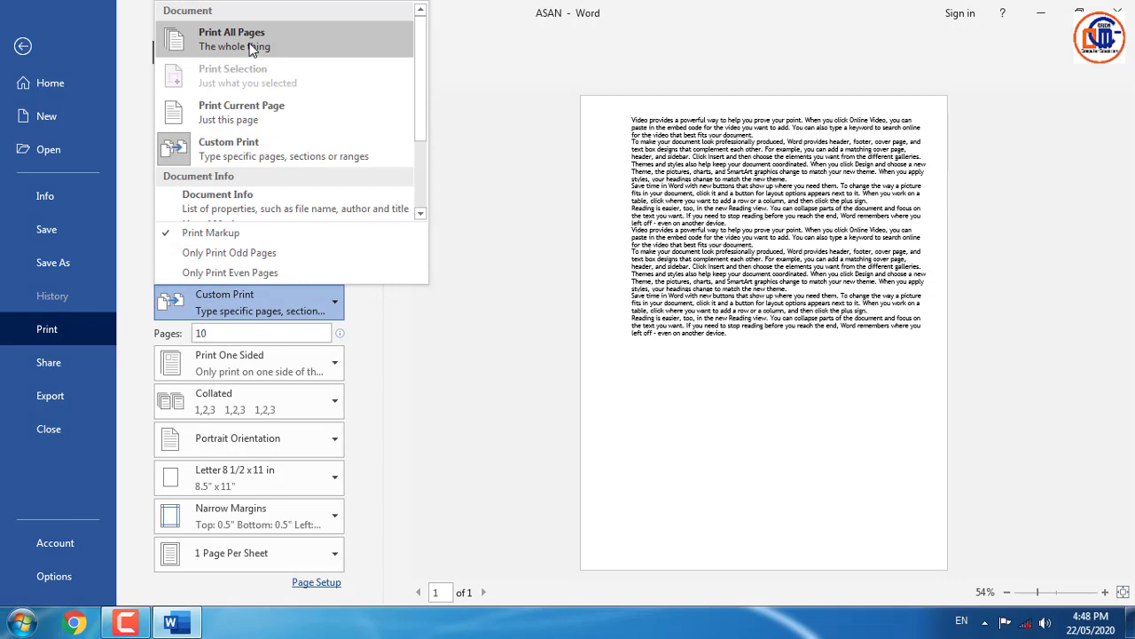
left_click(250, 49)
left_click(224, 337)
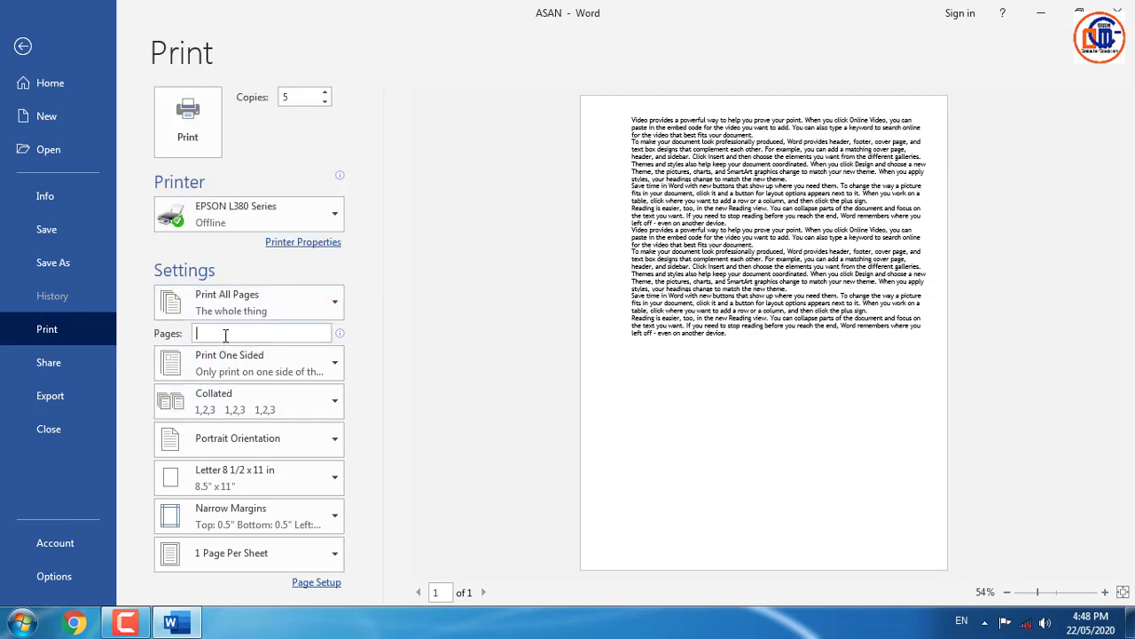
left_click(403, 286)
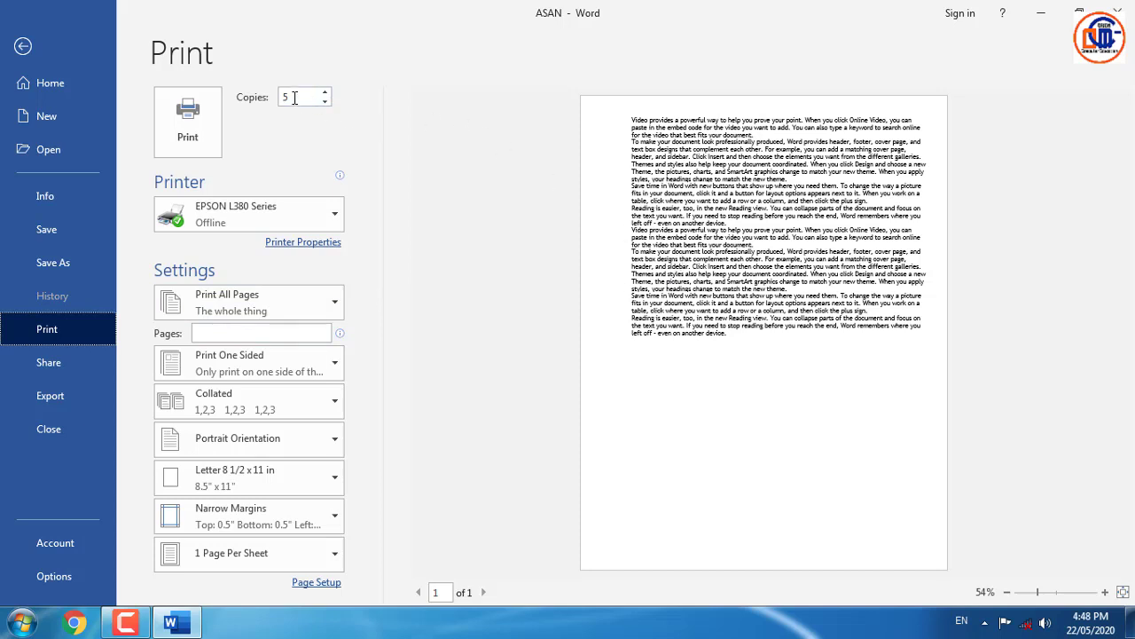
- Switch to Manually Print on Both Sides and dismiss the Windows colour scheme warning
left_click(282, 375)
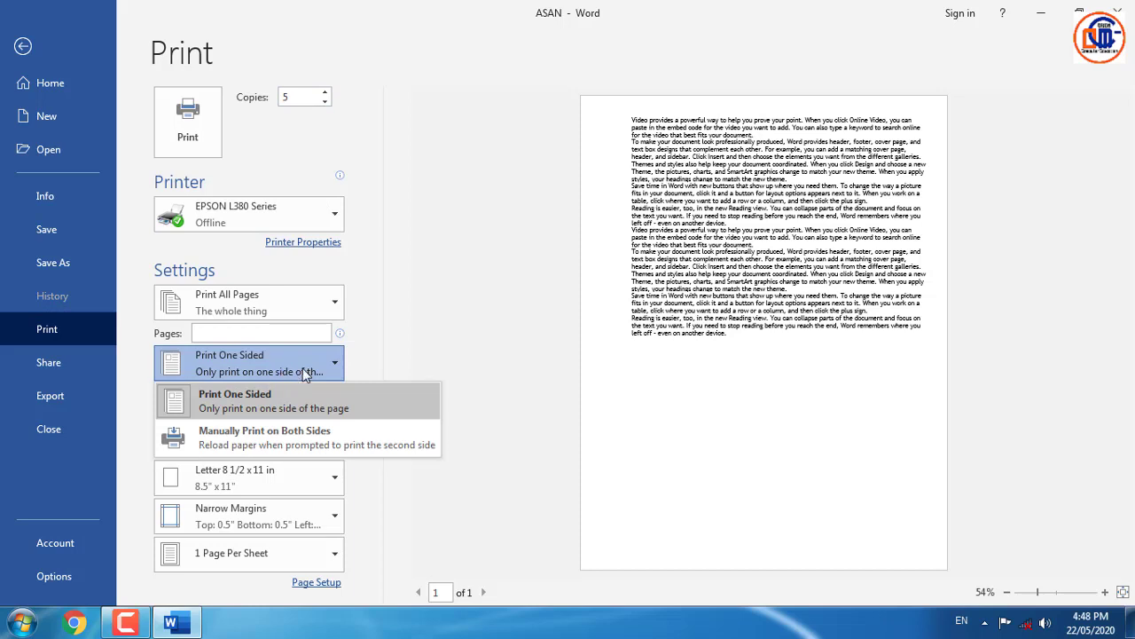
left_click(280, 434)
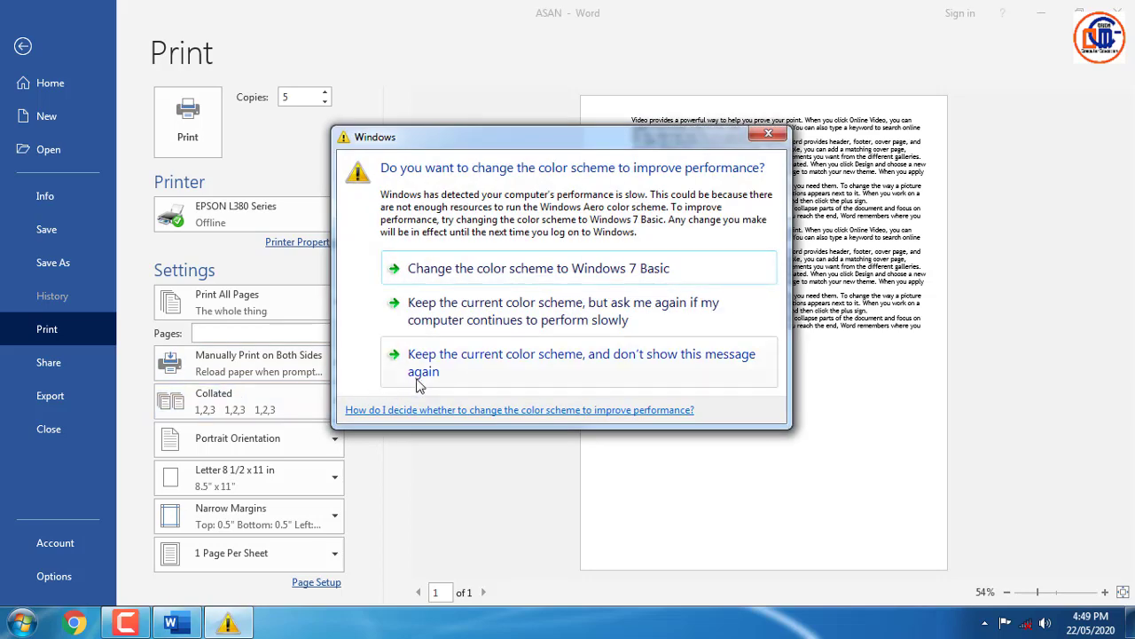
left_click(772, 134)
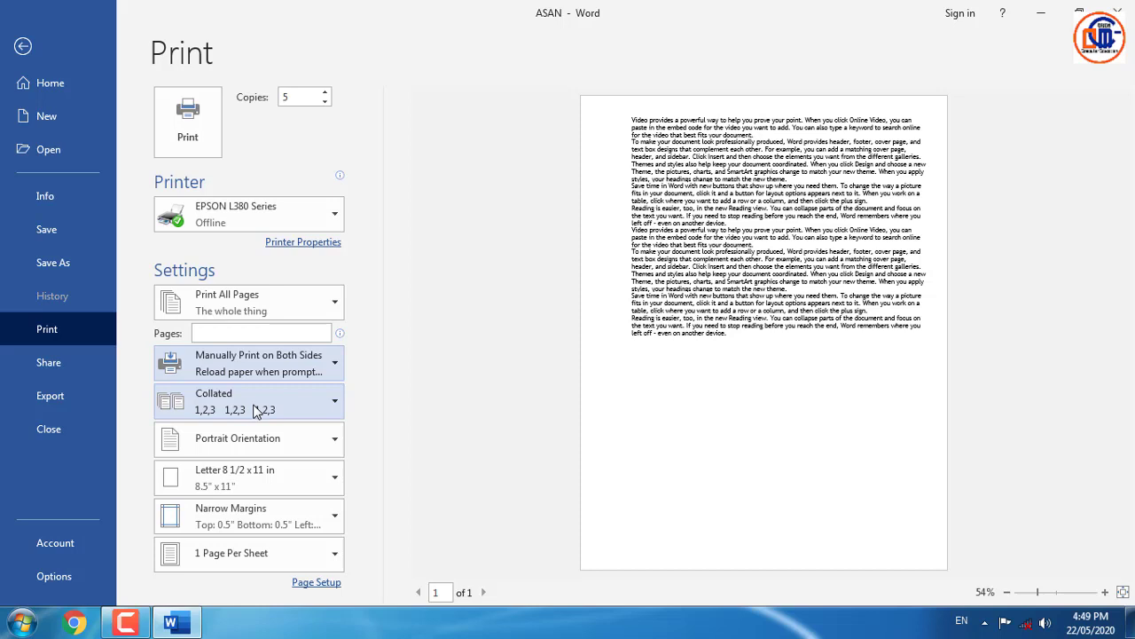
- Set the copies to print Uncollated
left_click(254, 408)
left_click(256, 479)
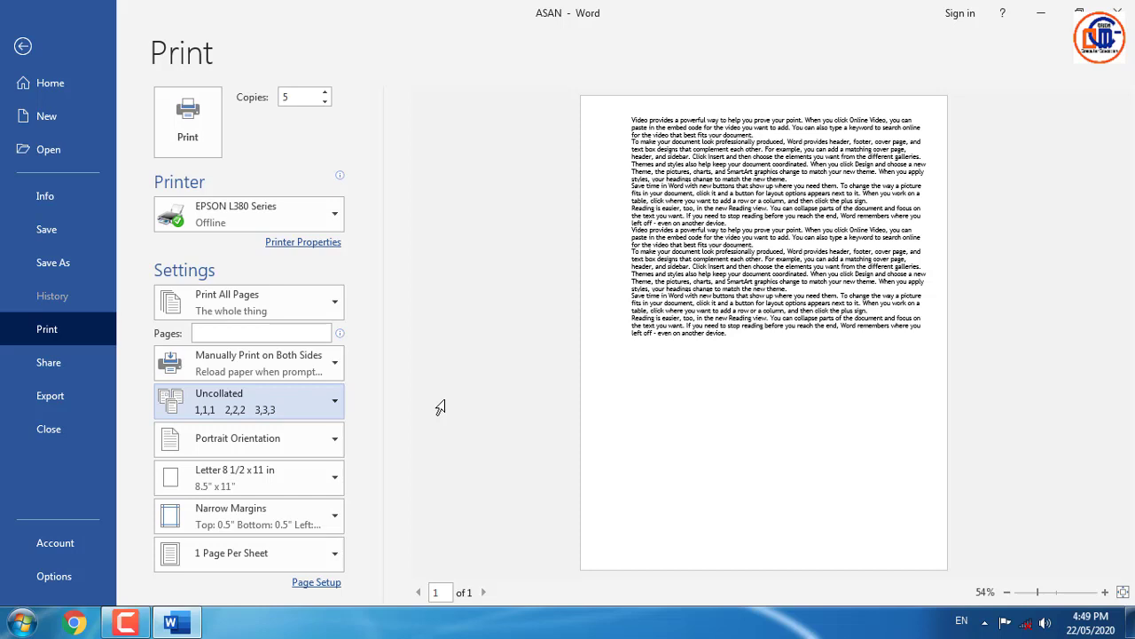
left_click(326, 450)
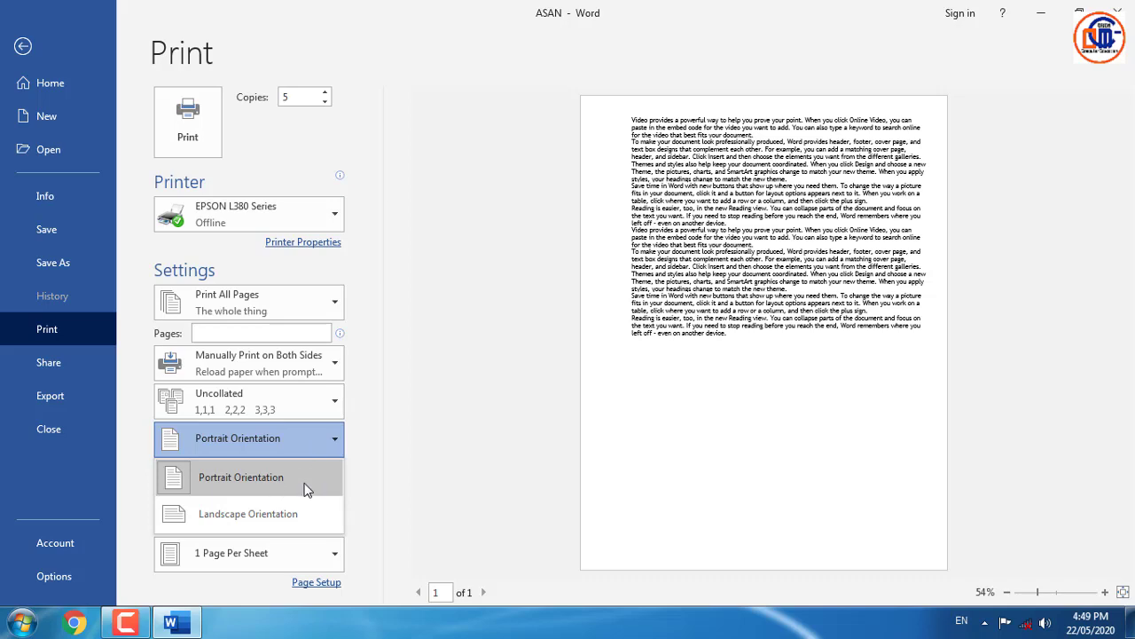
- Switch the page to Landscape orientation on A4 paper
left_click(279, 519)
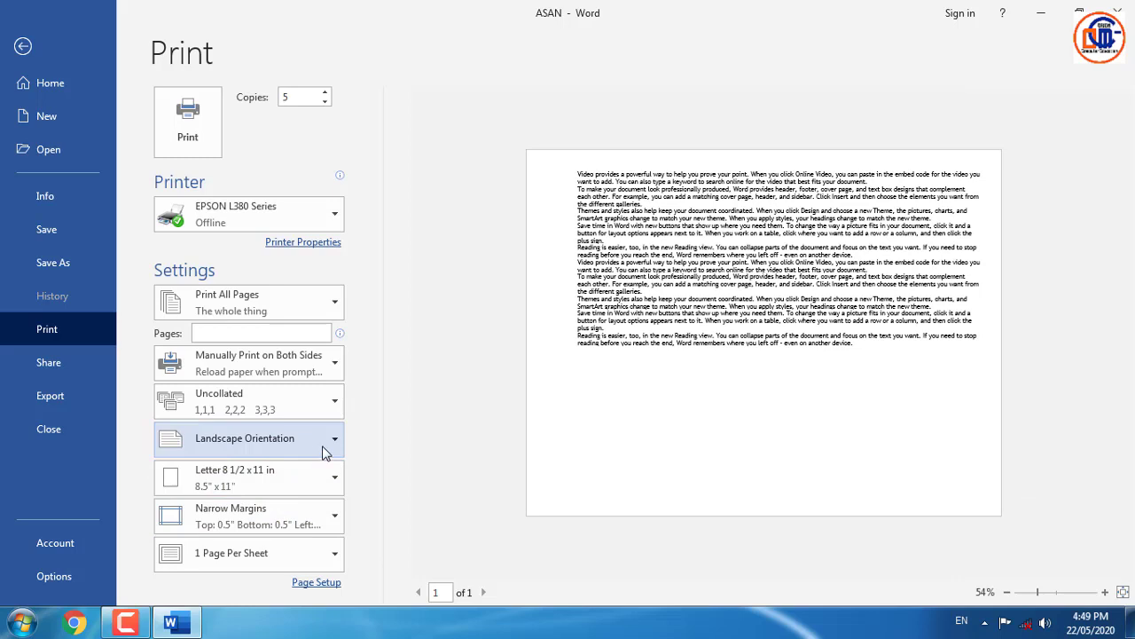
left_click(299, 485)
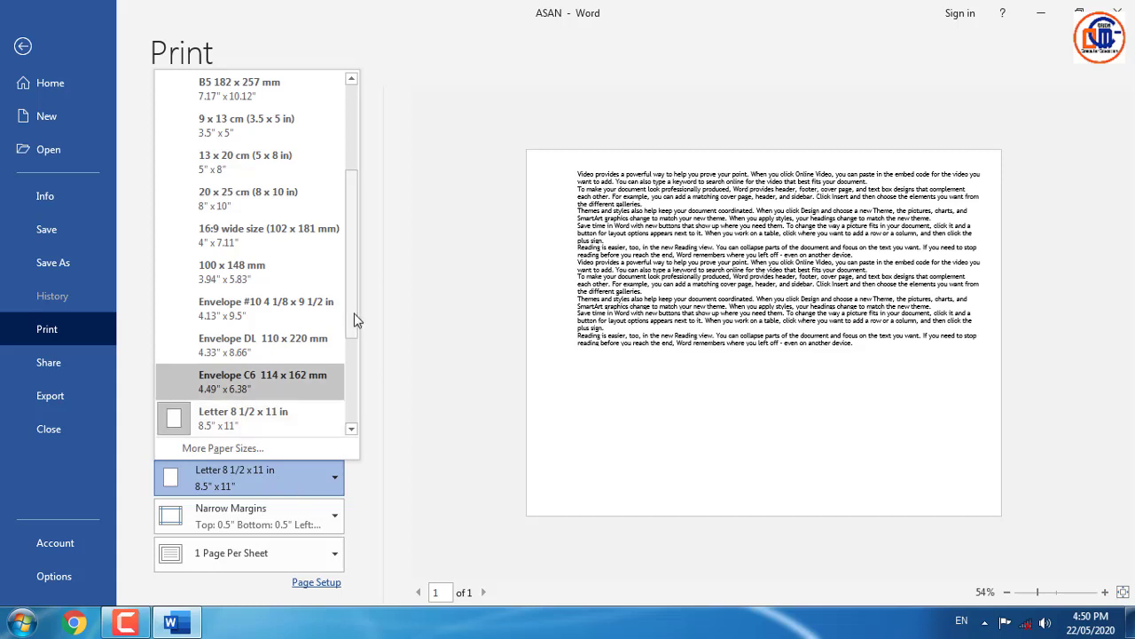
left_click_drag(354, 322, 351, 131)
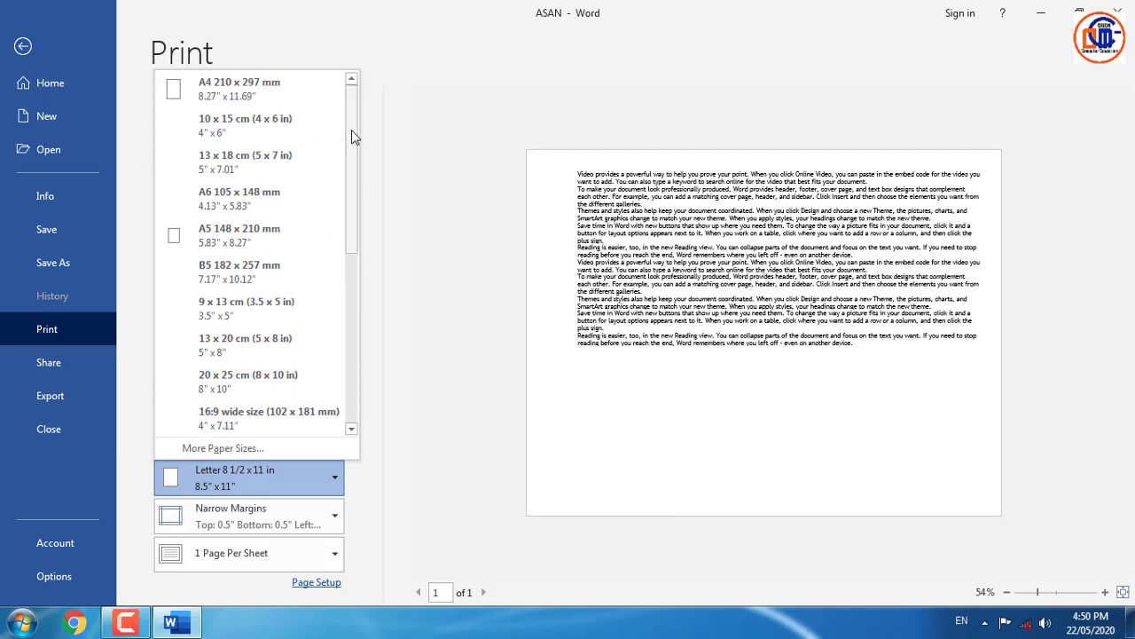
left_click(292, 98)
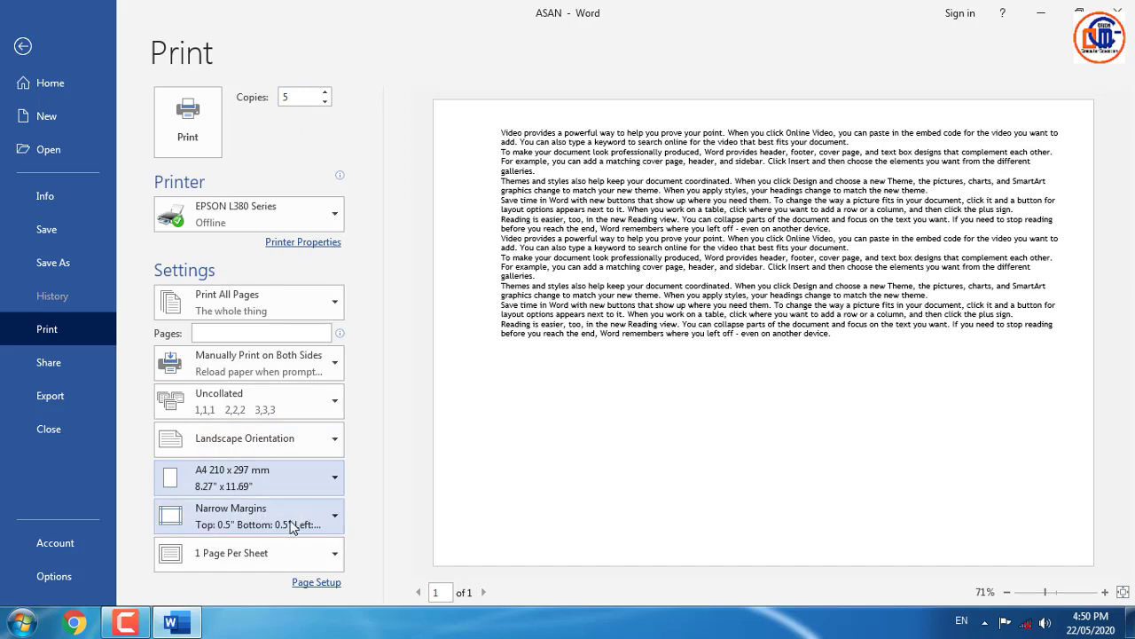
- Open Custom Margins from the Margins presets to see 0.5" margins and a 0.7" gutter
left_click(292, 527)
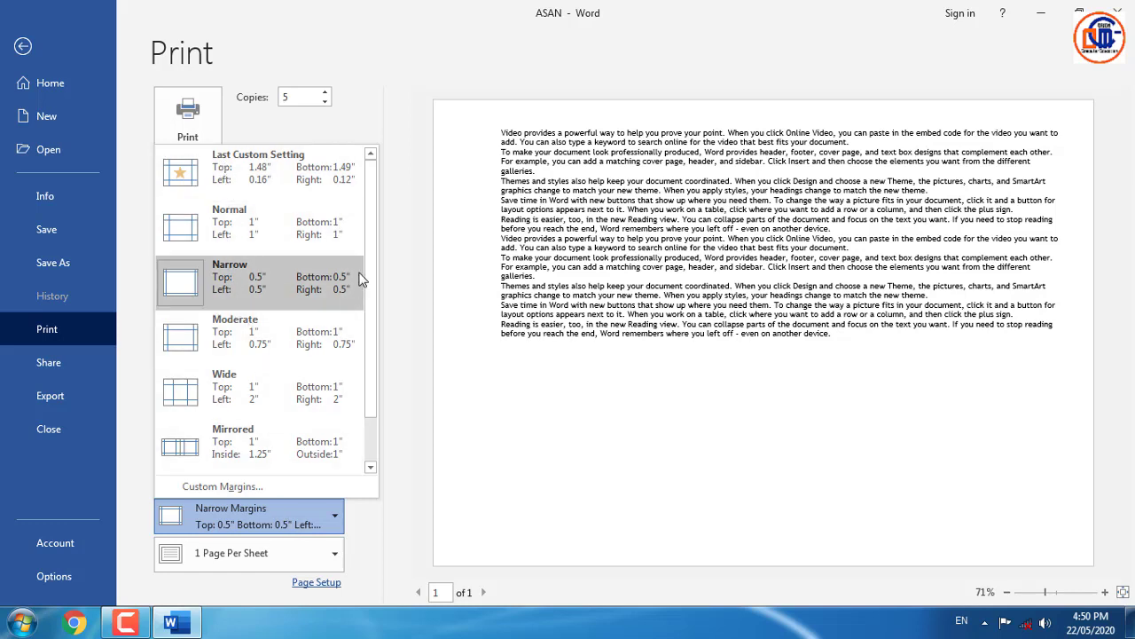
left_click_drag(371, 265, 370, 339)
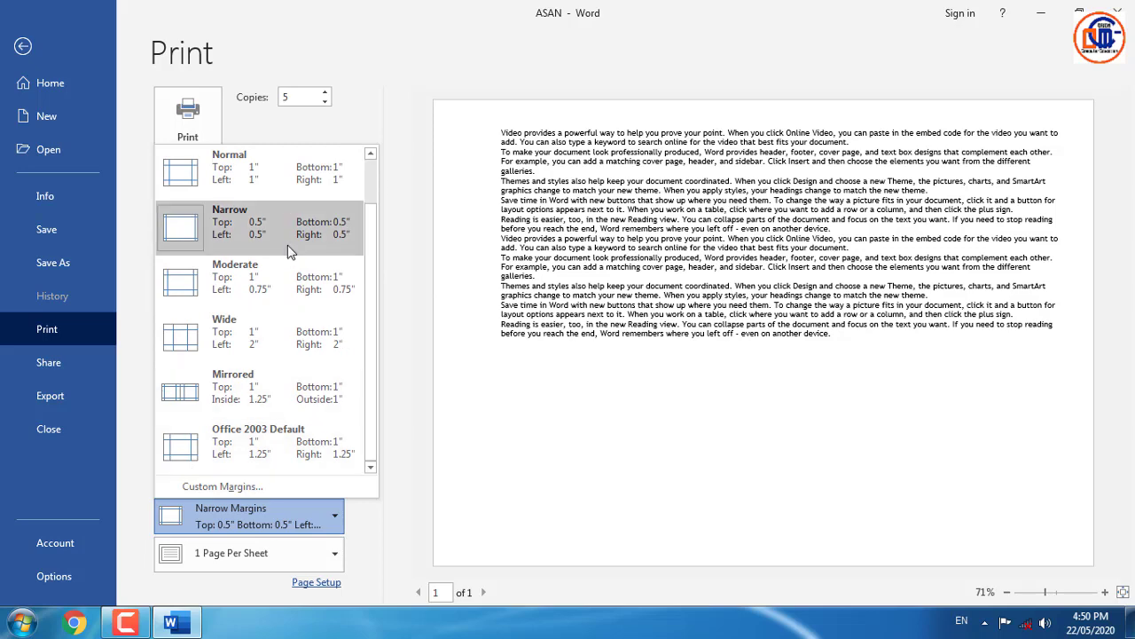
left_click(229, 487)
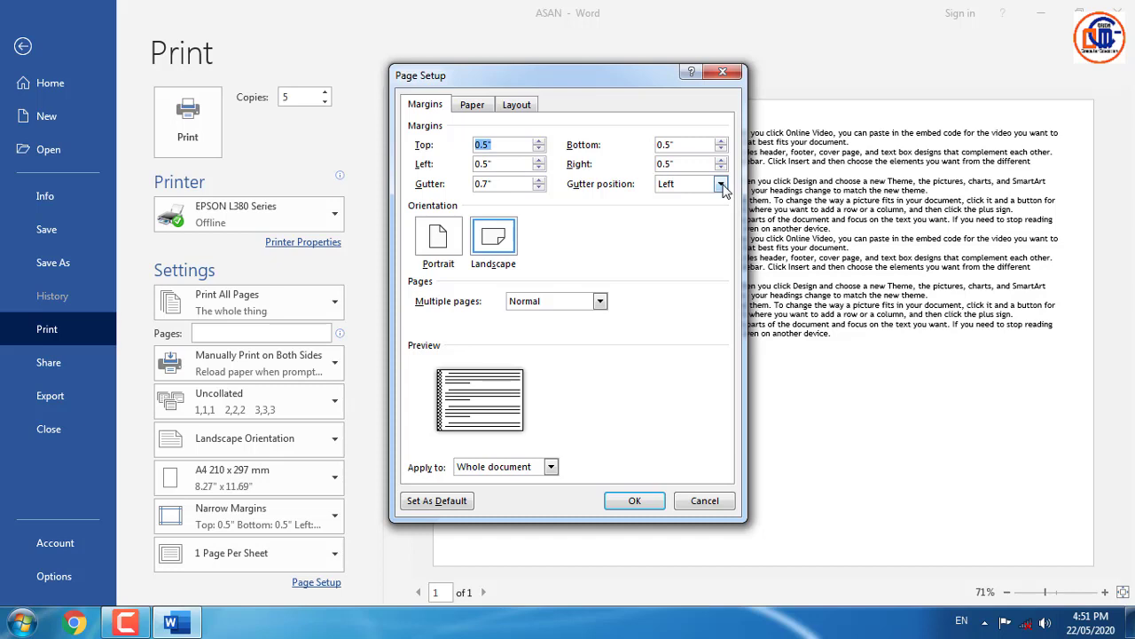
- Keep the gutter position on Left and confirm Page Setup with OK
left_click(721, 185)
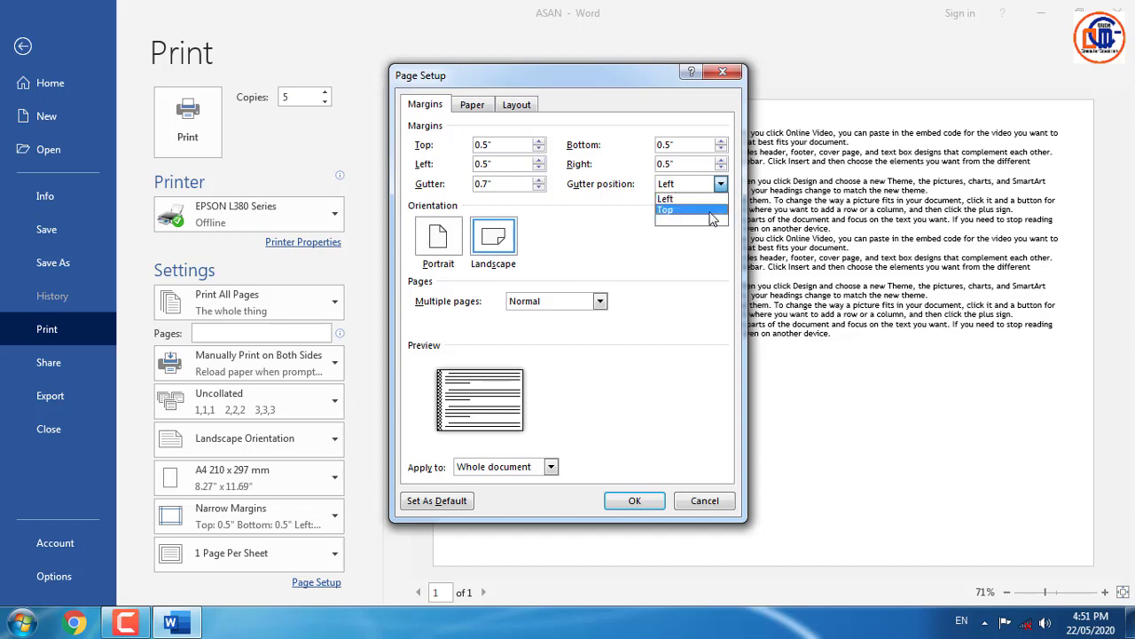
left_click(608, 252)
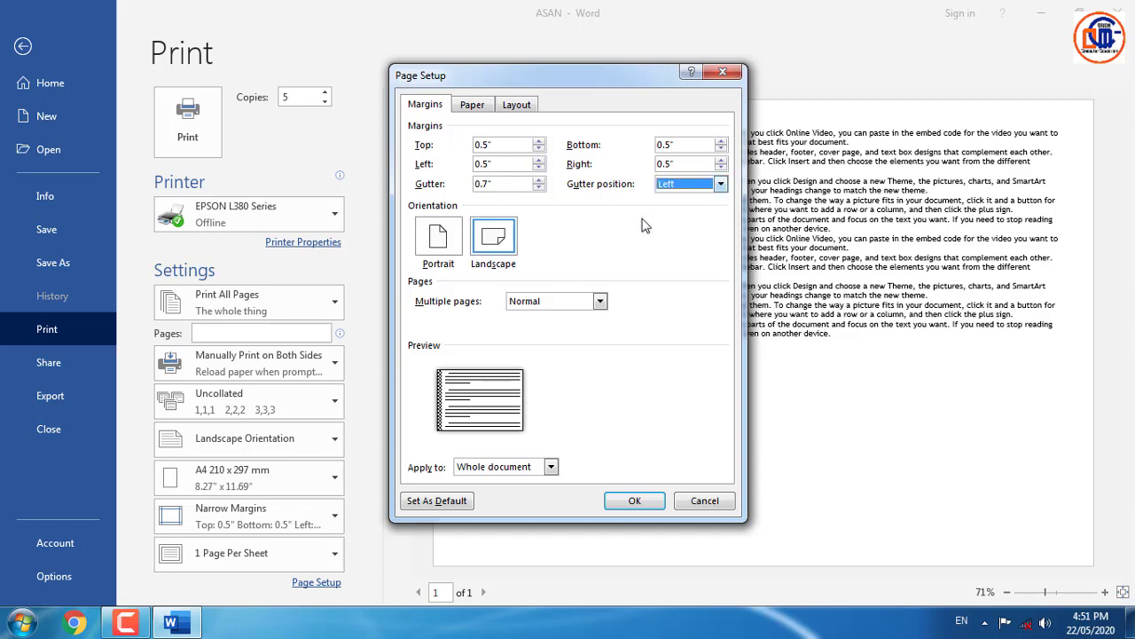
left_click(636, 502)
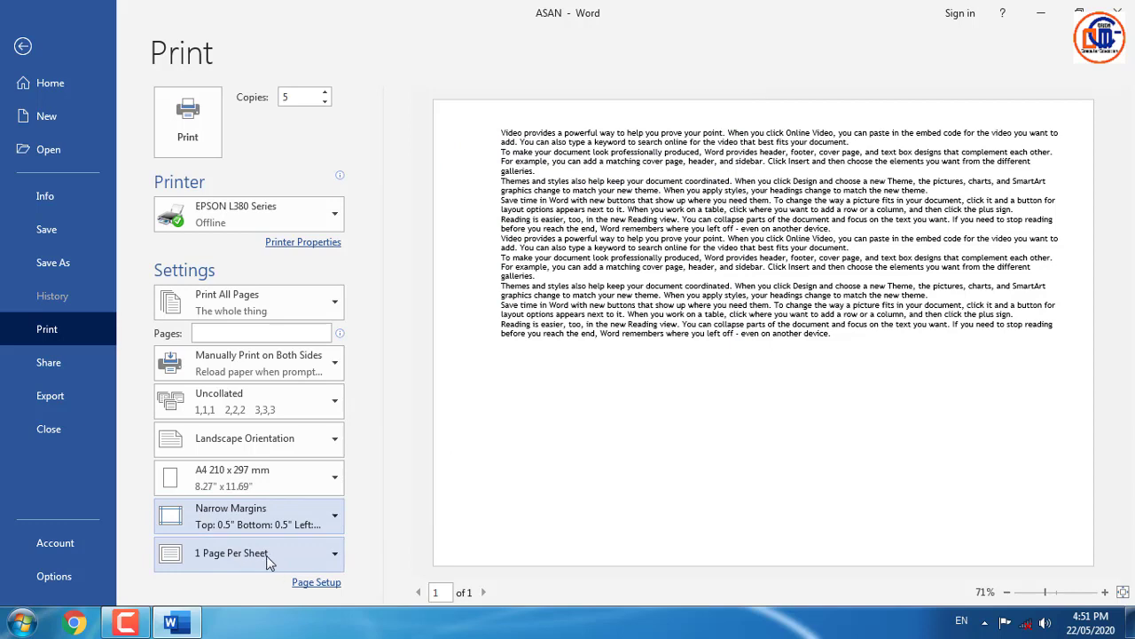
- Set Pages Per Sheet to 2, then change it to 6 Pages Per Sheet
left_click(269, 558)
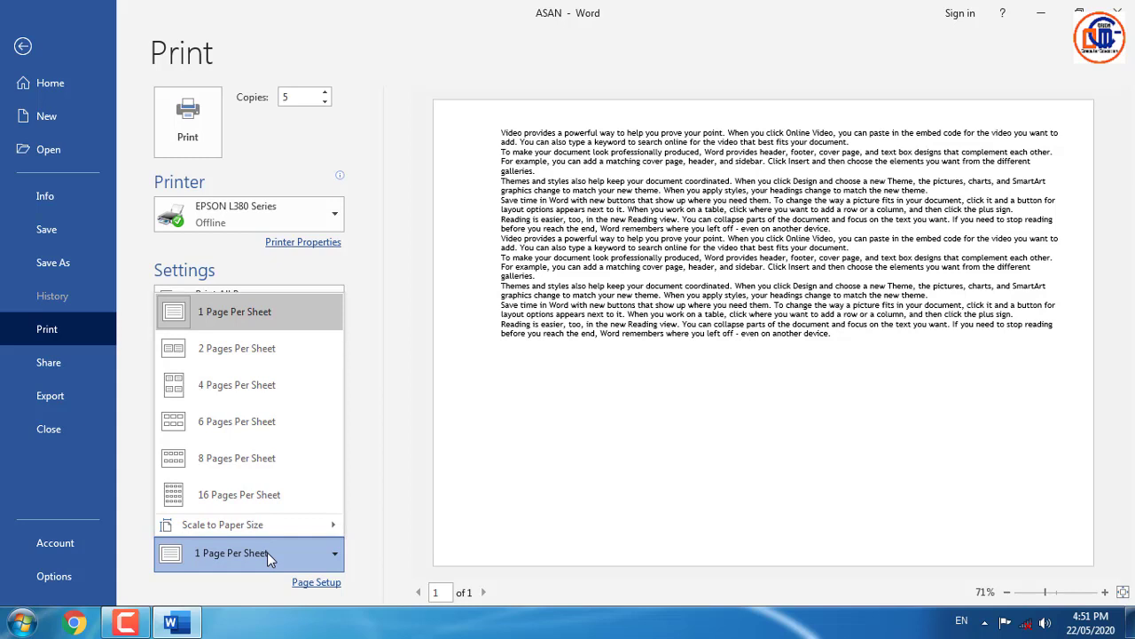
left_click(240, 356)
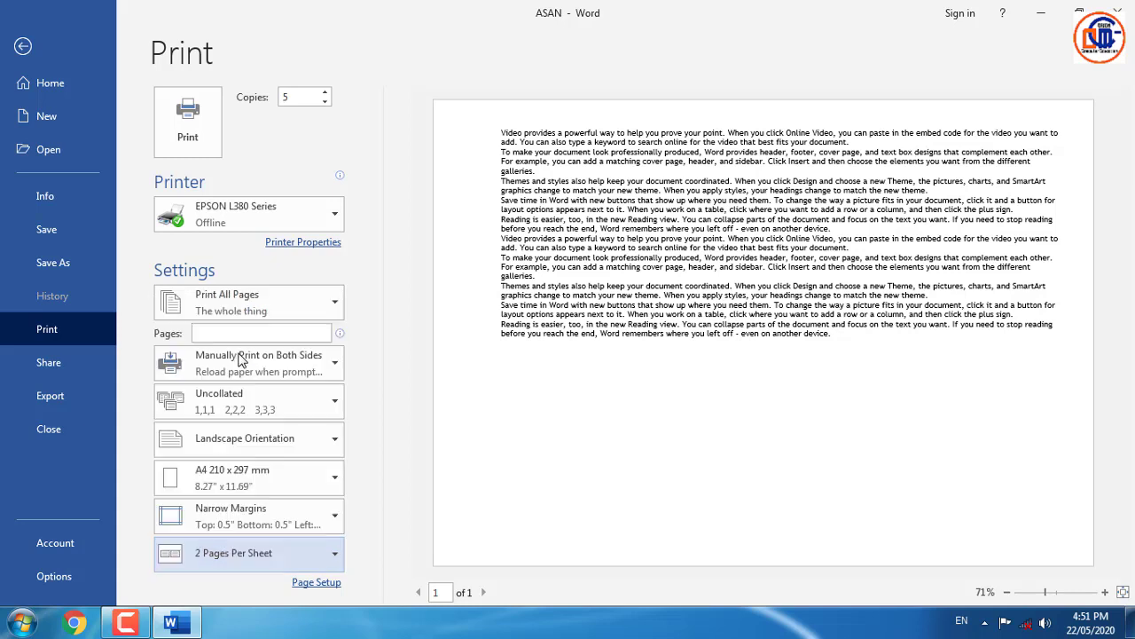
left_click(300, 560)
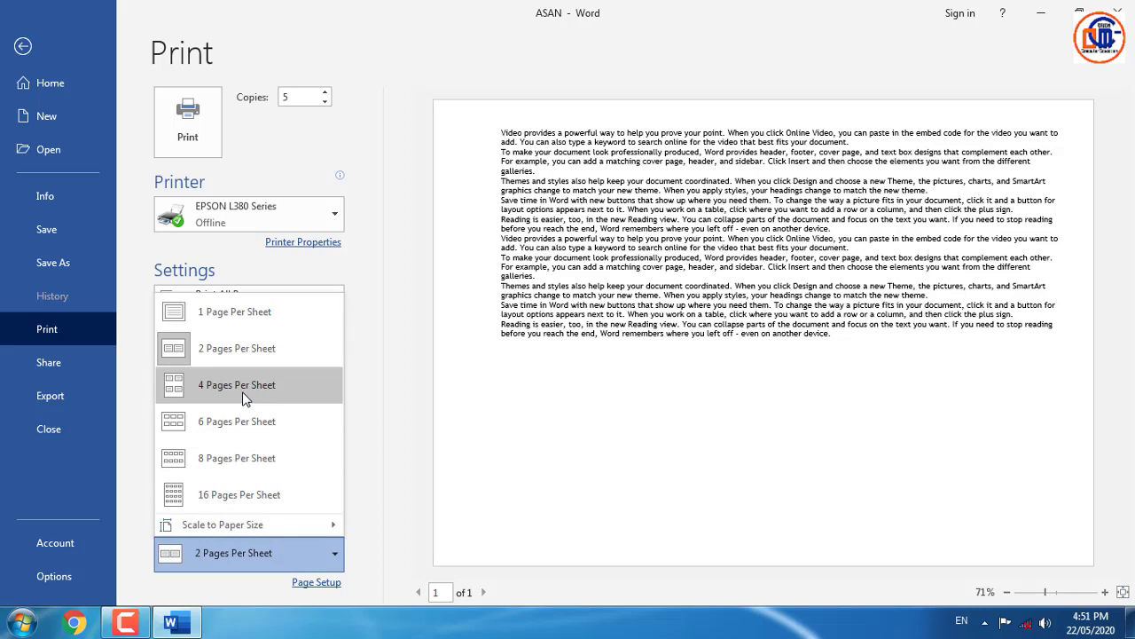
left_click(260, 431)
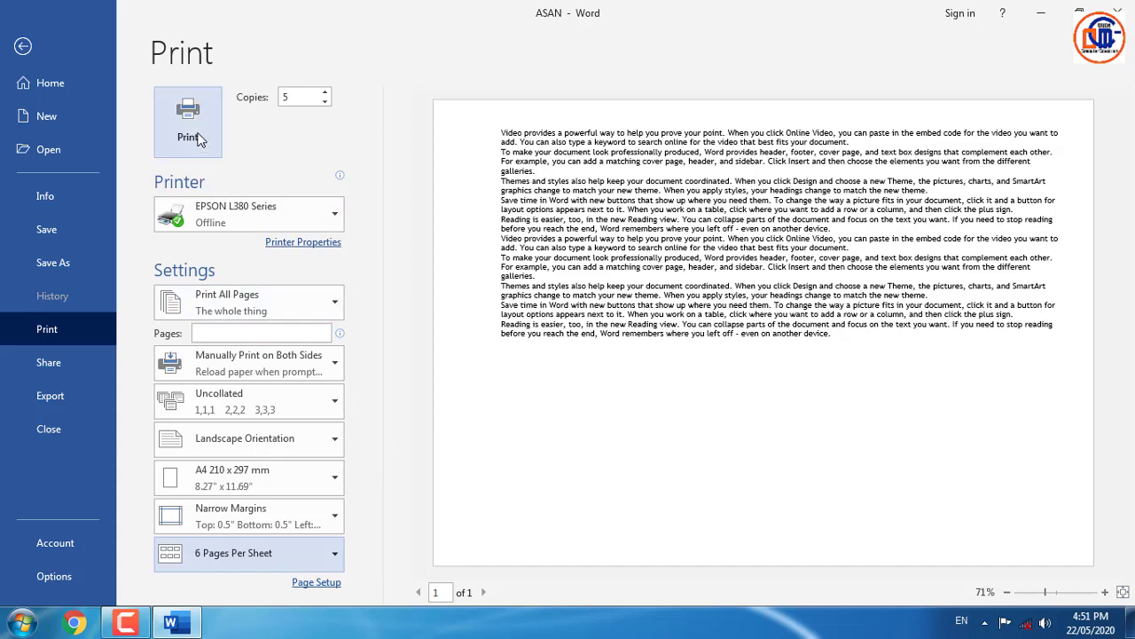
- Save ASAN as a Word document to This PC > Desktop via Share > Save to Cloud
left_click(70, 363)
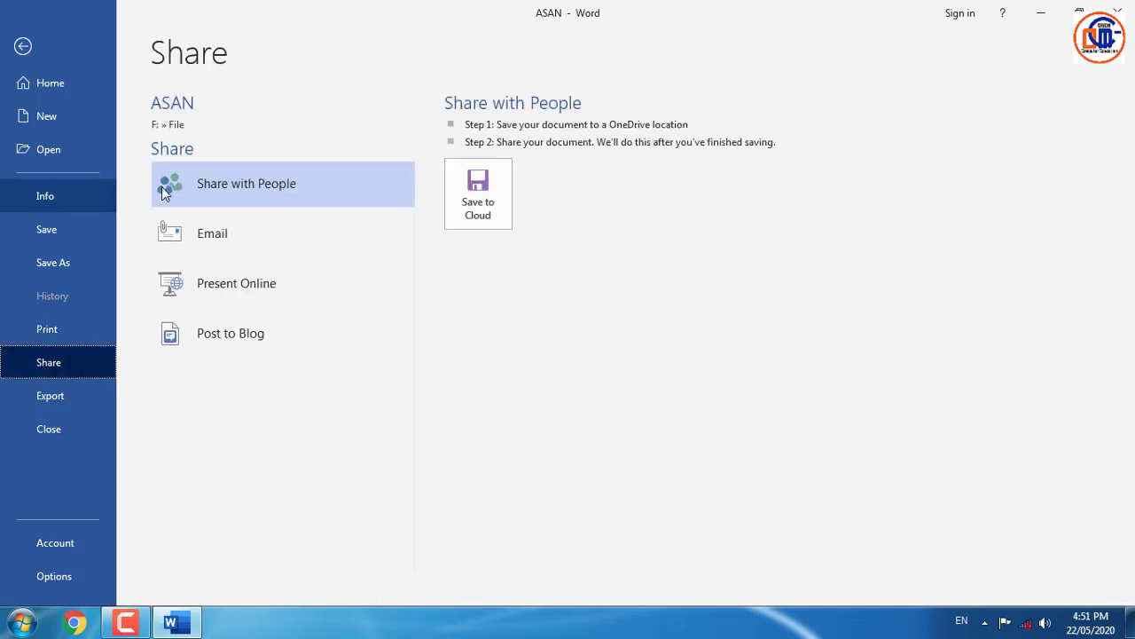
left_click(472, 200)
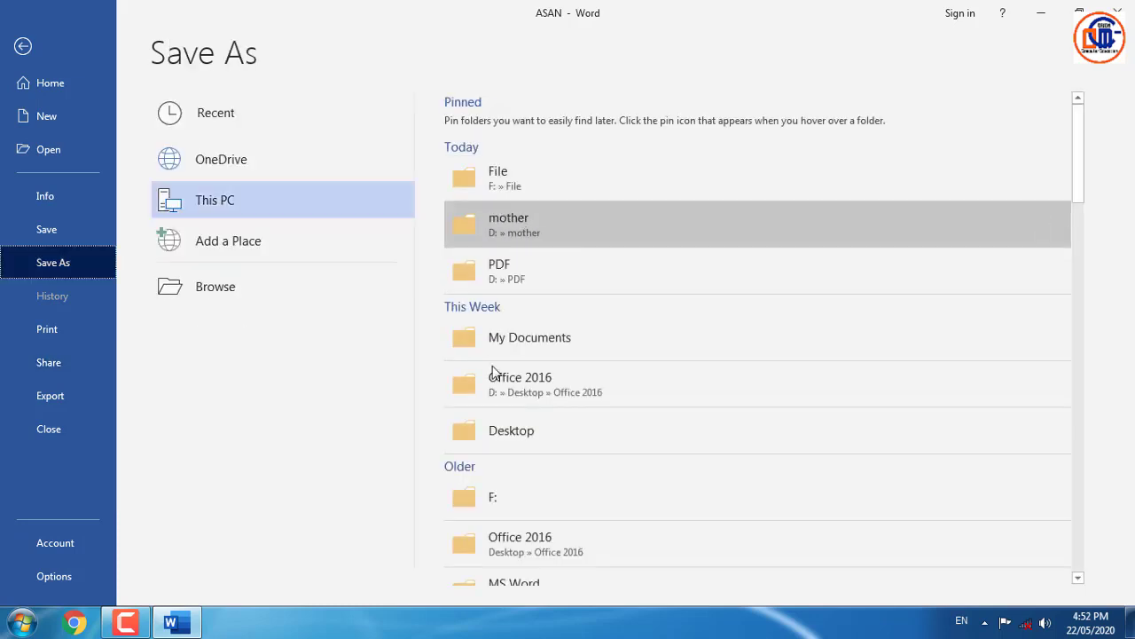
scroll(595, 499, "down", 1)
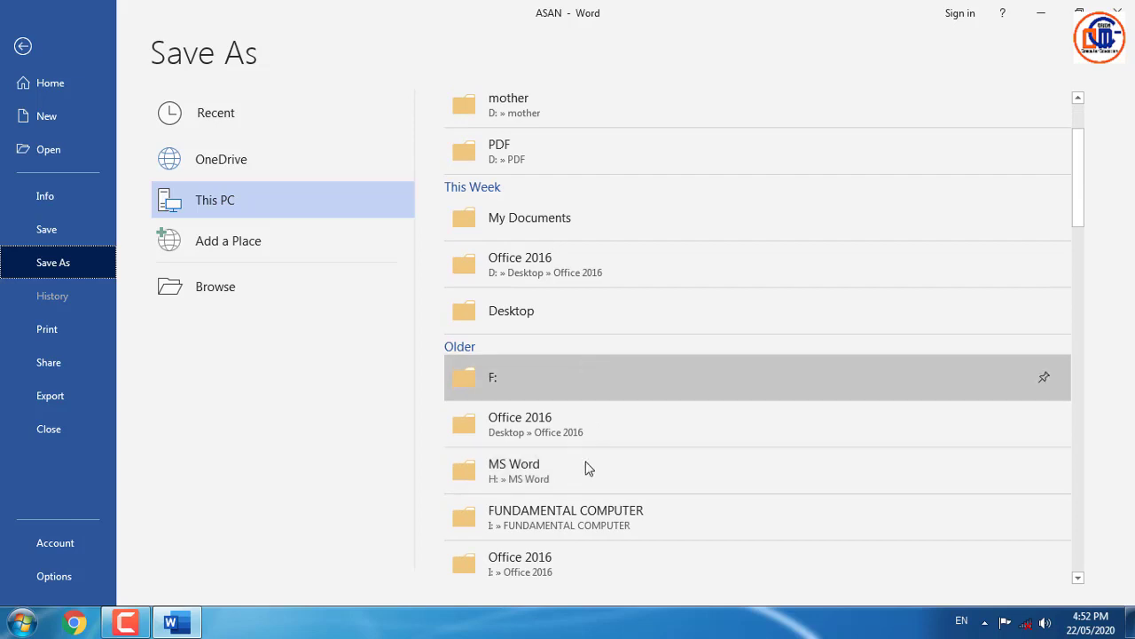
left_click(539, 316)
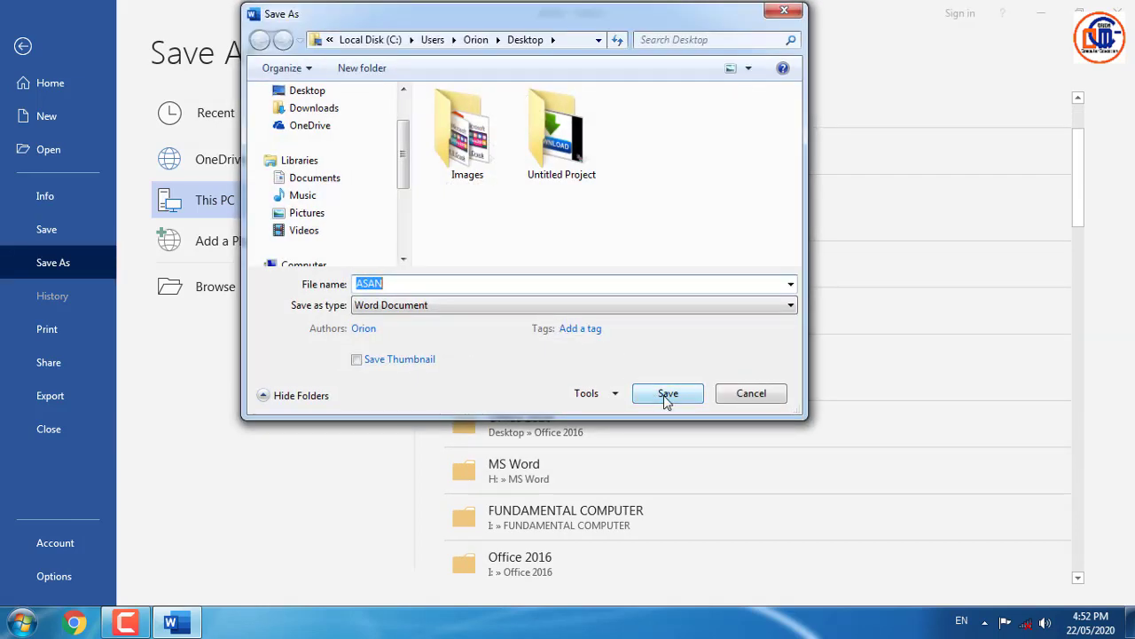
left_click(680, 398)
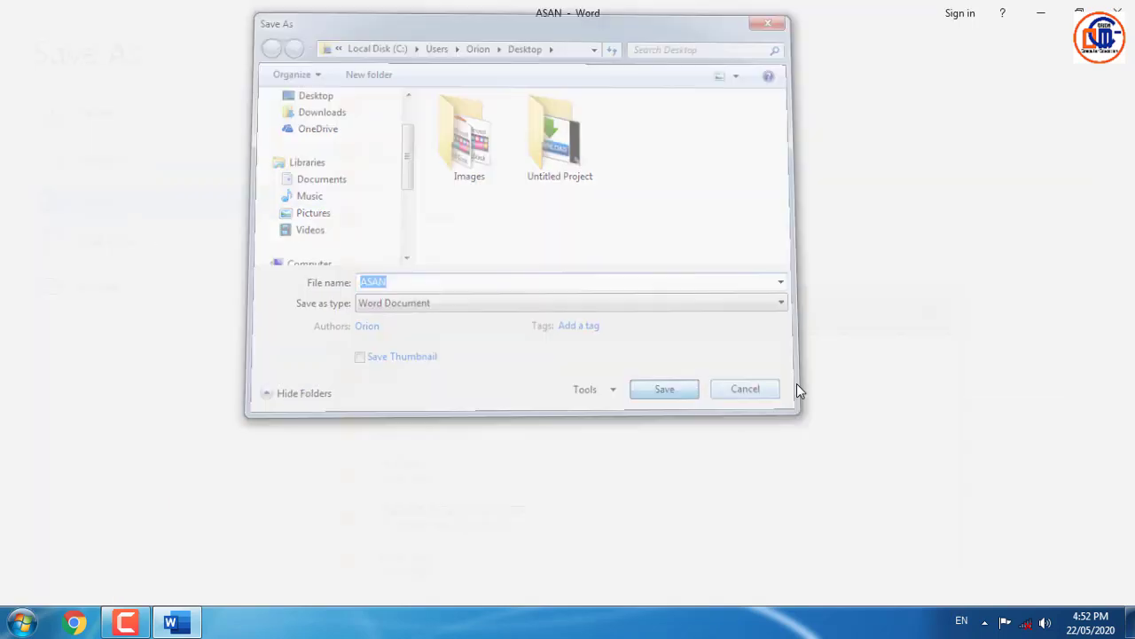
left_click(23, 40)
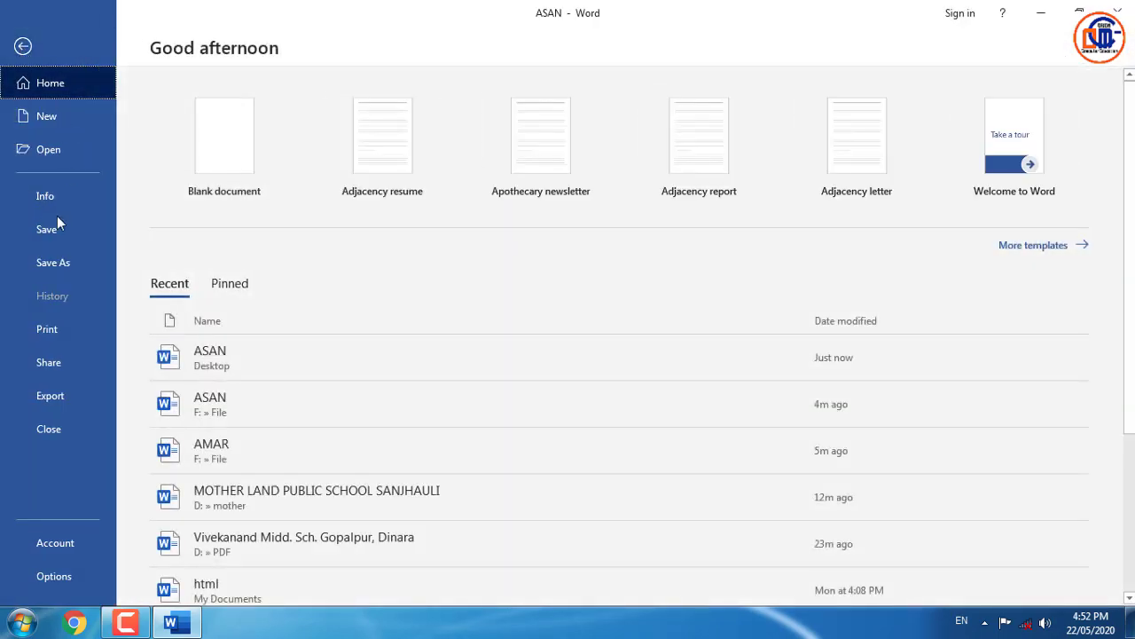
left_click(55, 363)
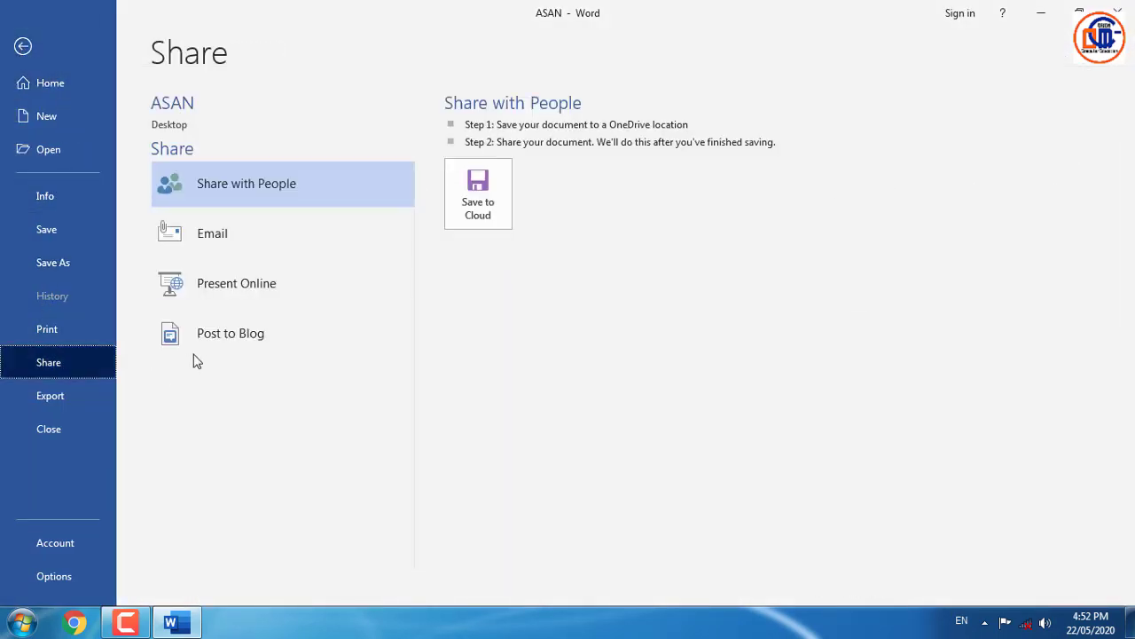
left_click(254, 248)
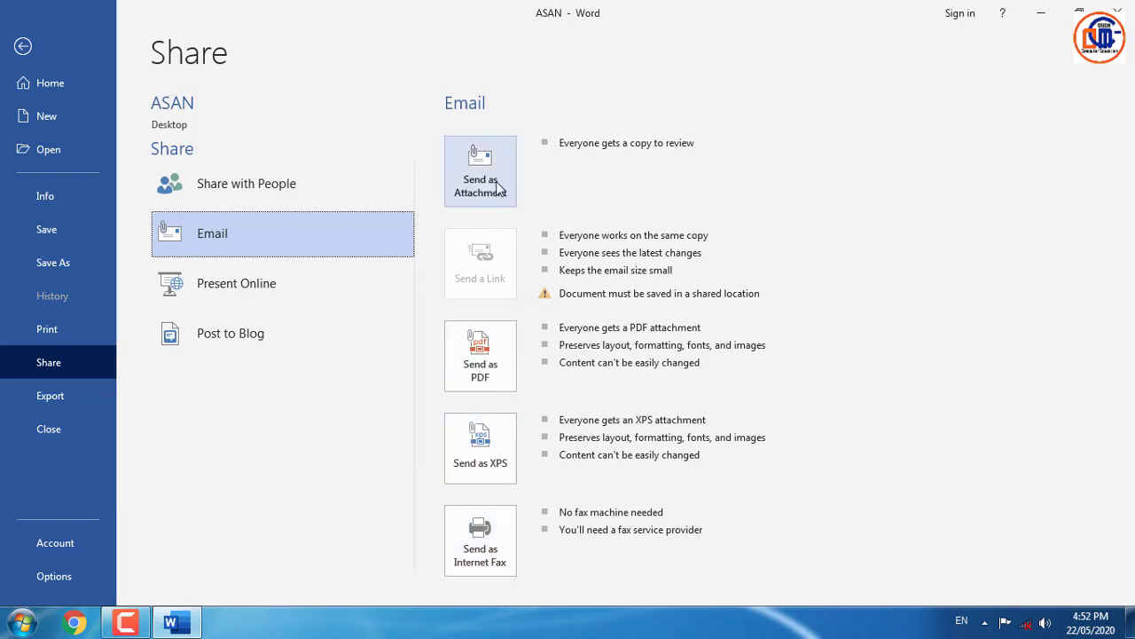
left_click(262, 288)
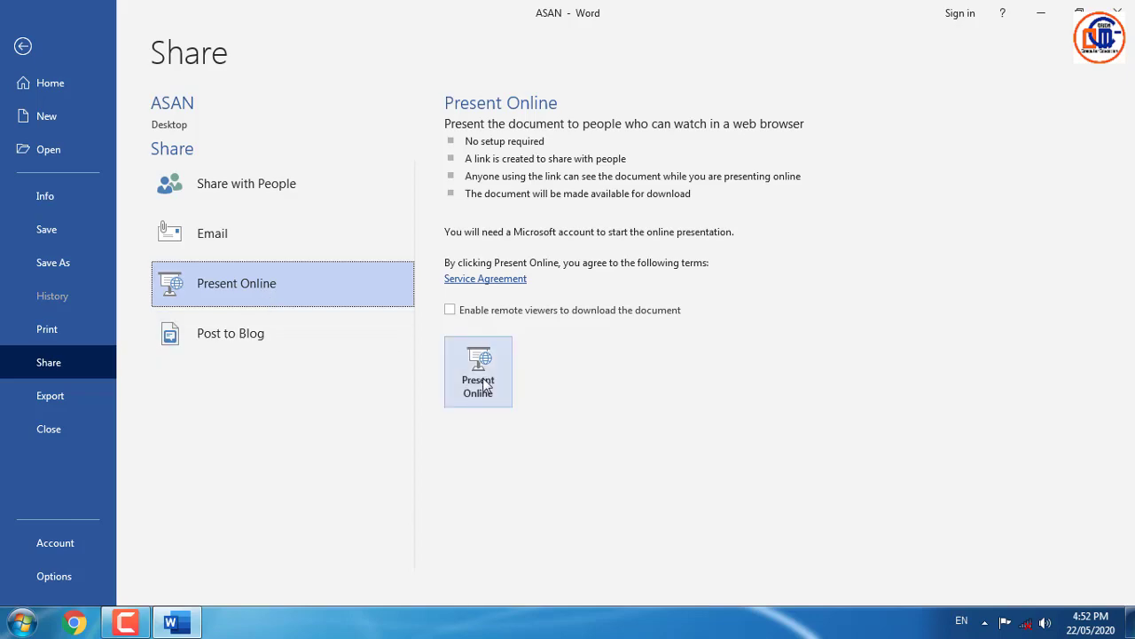
left_click(484, 383)
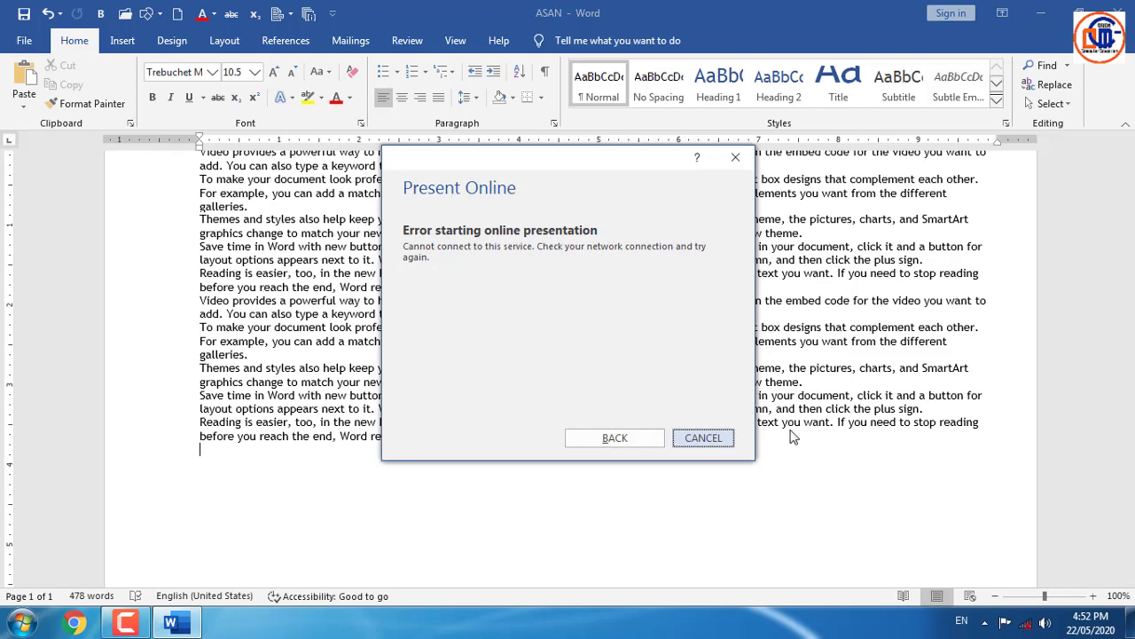
left_click(702, 437)
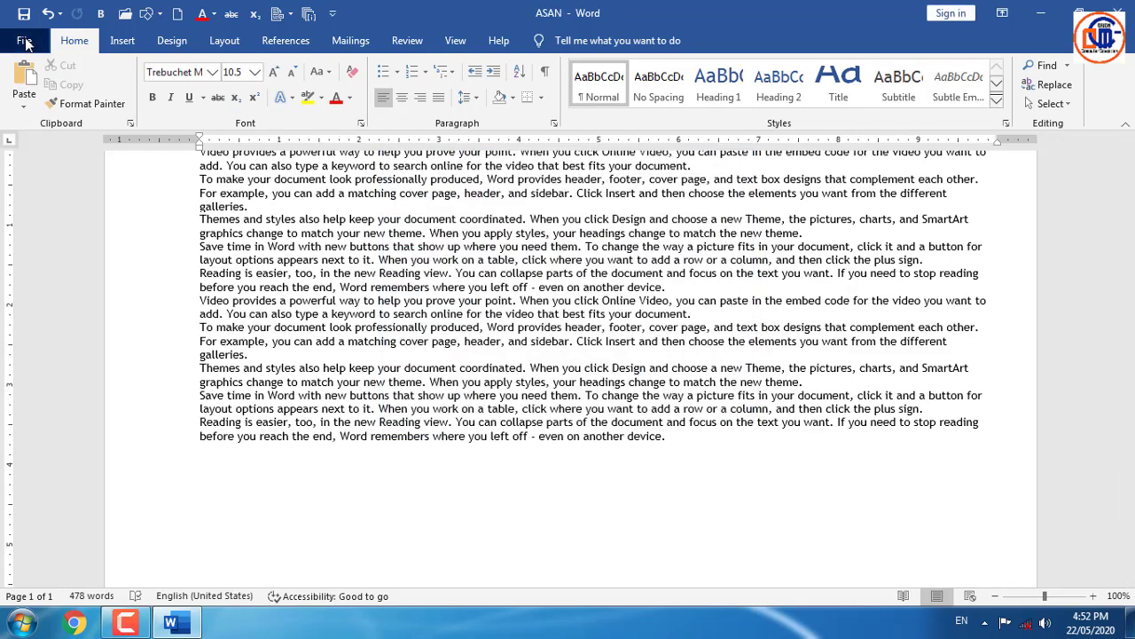
left_click(24, 40)
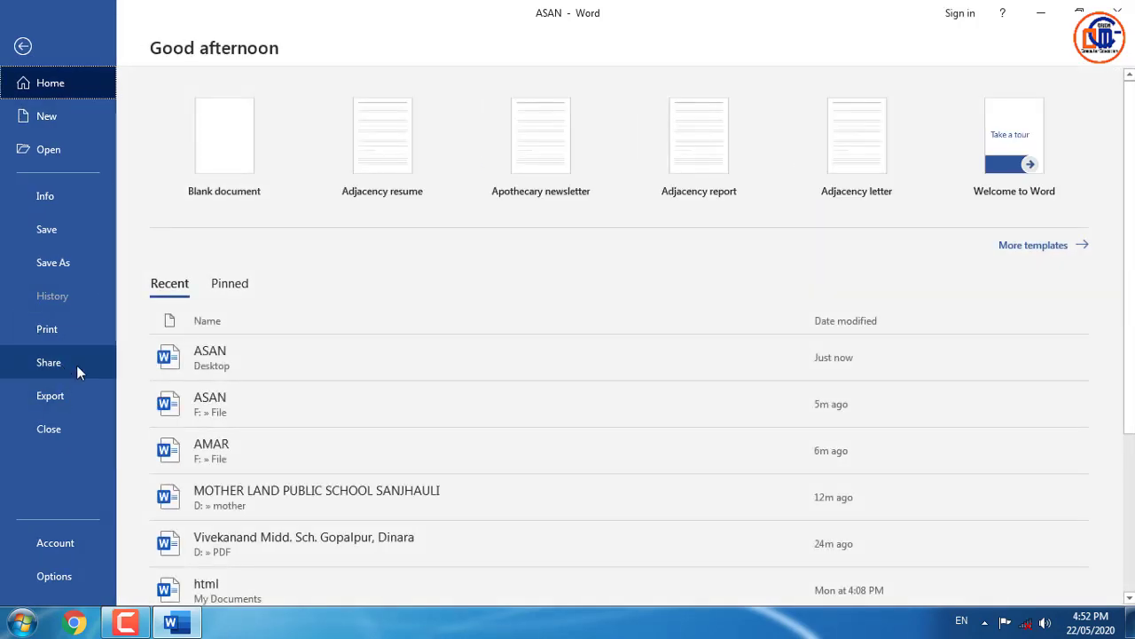
- View the Post to Blog details, then start Create PDF/XPS from Export
left_click(77, 366)
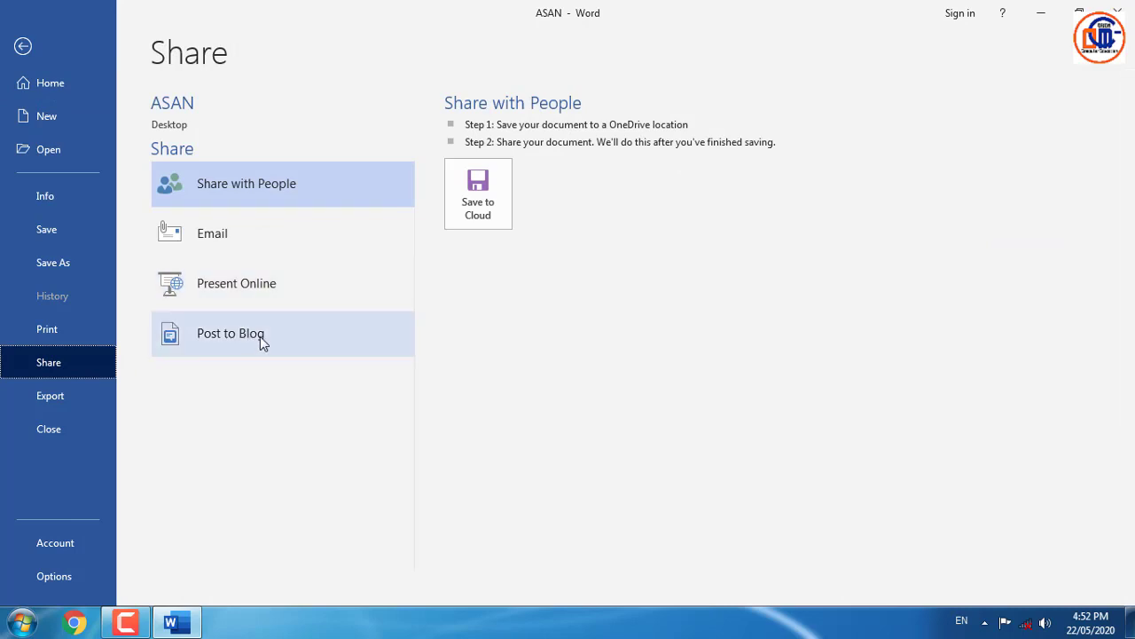
left_click(259, 336)
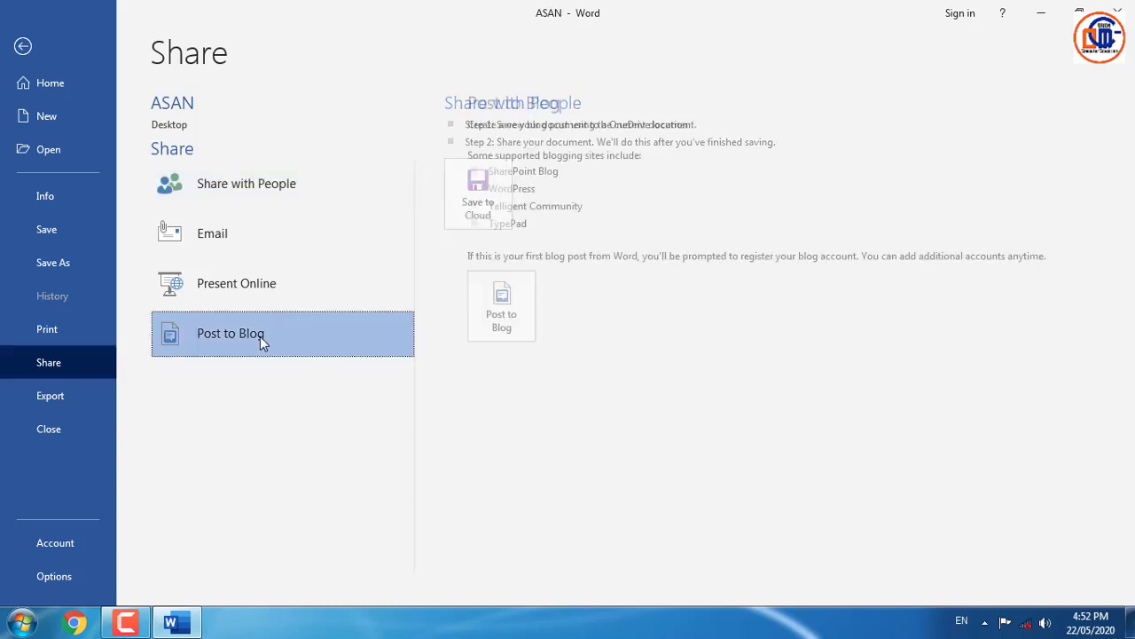
left_click(72, 406)
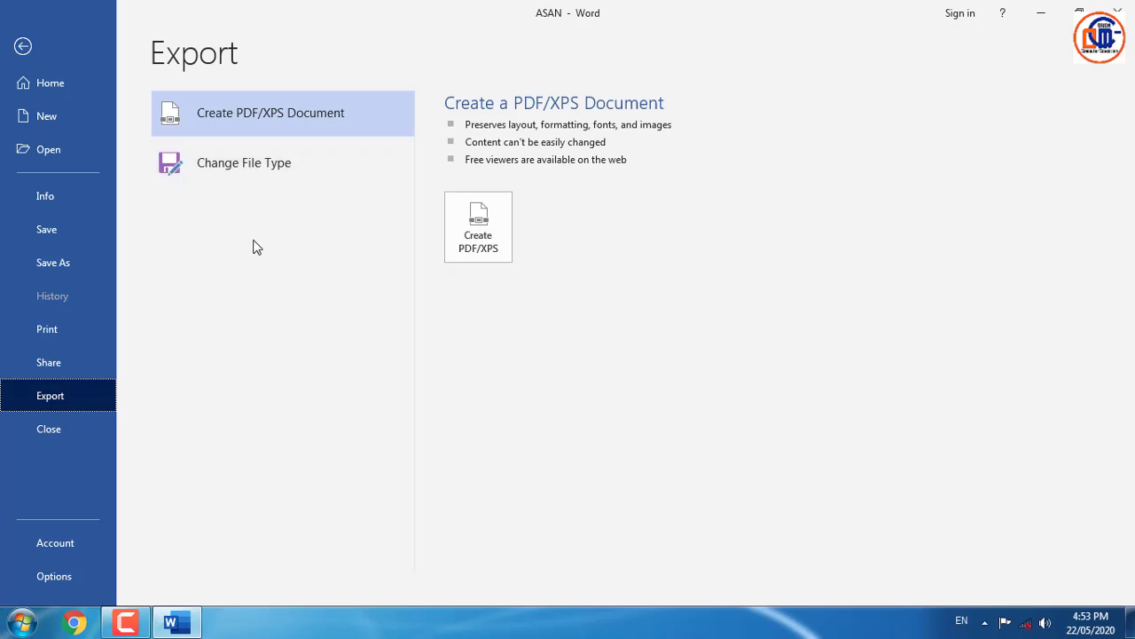
left_click(491, 251)
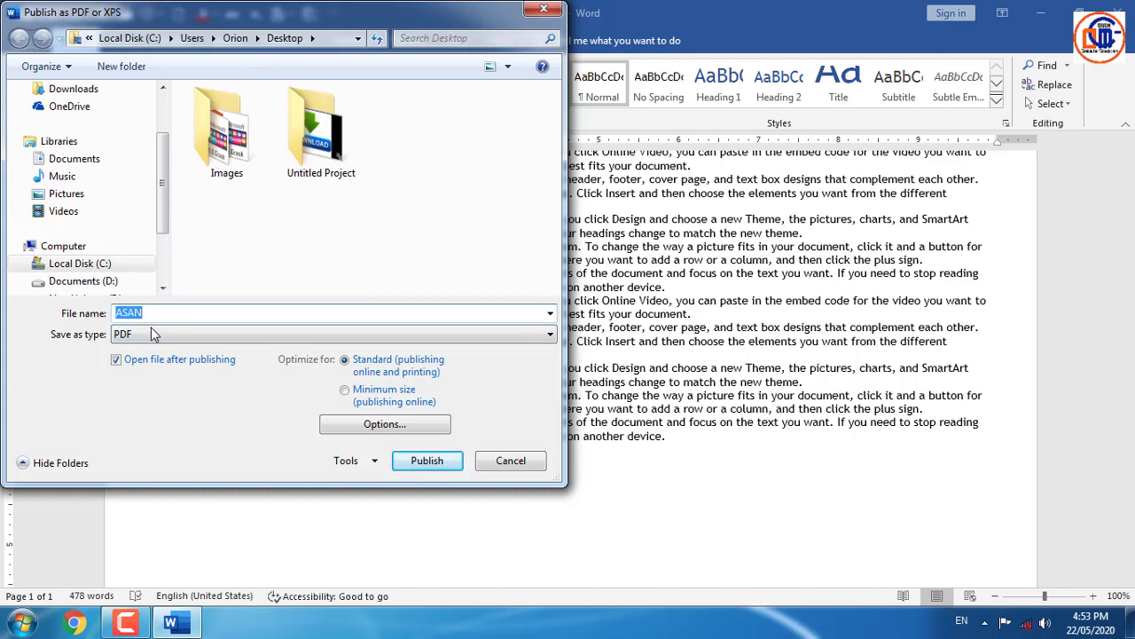
- Keep PDF as the save type and close Publish as PDF or XPS without publishing
left_click(152, 335)
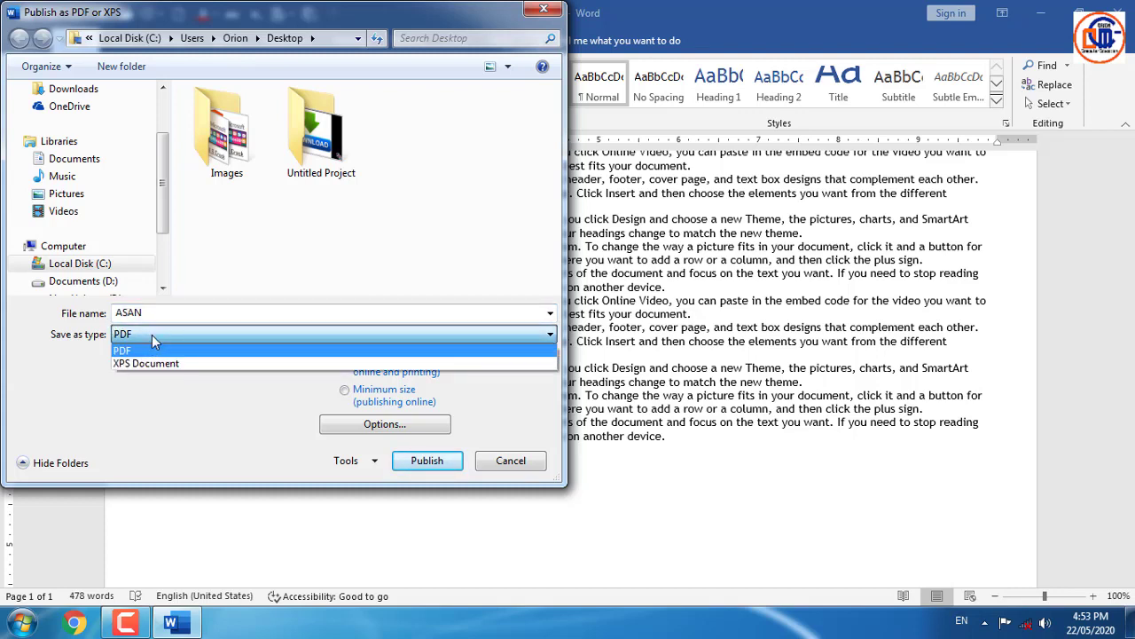
left_click(133, 351)
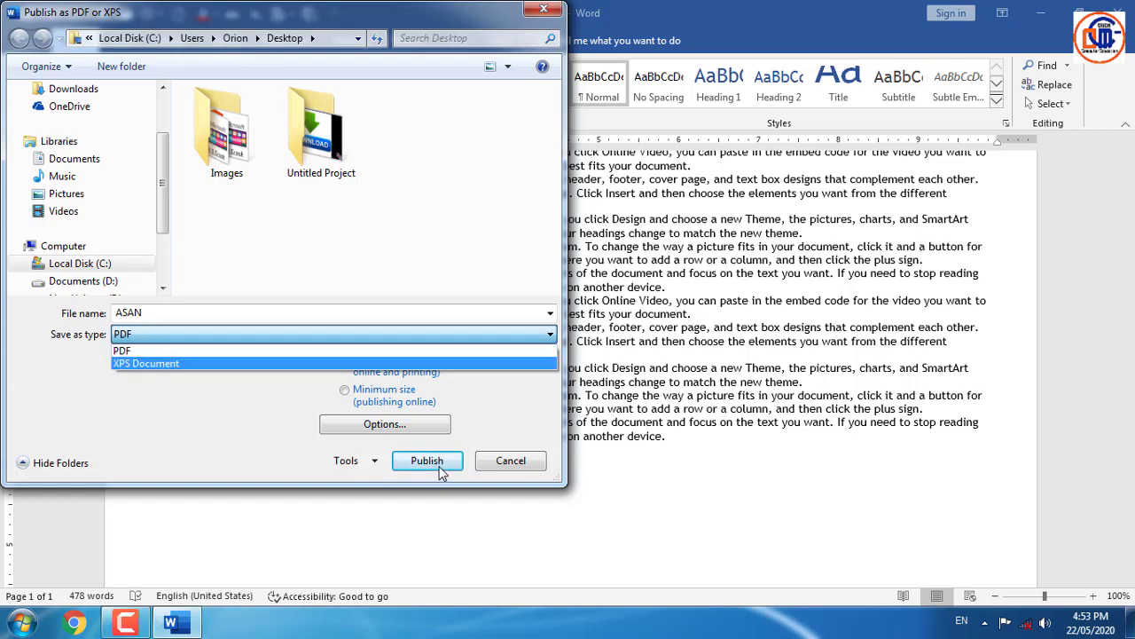
left_click(522, 472)
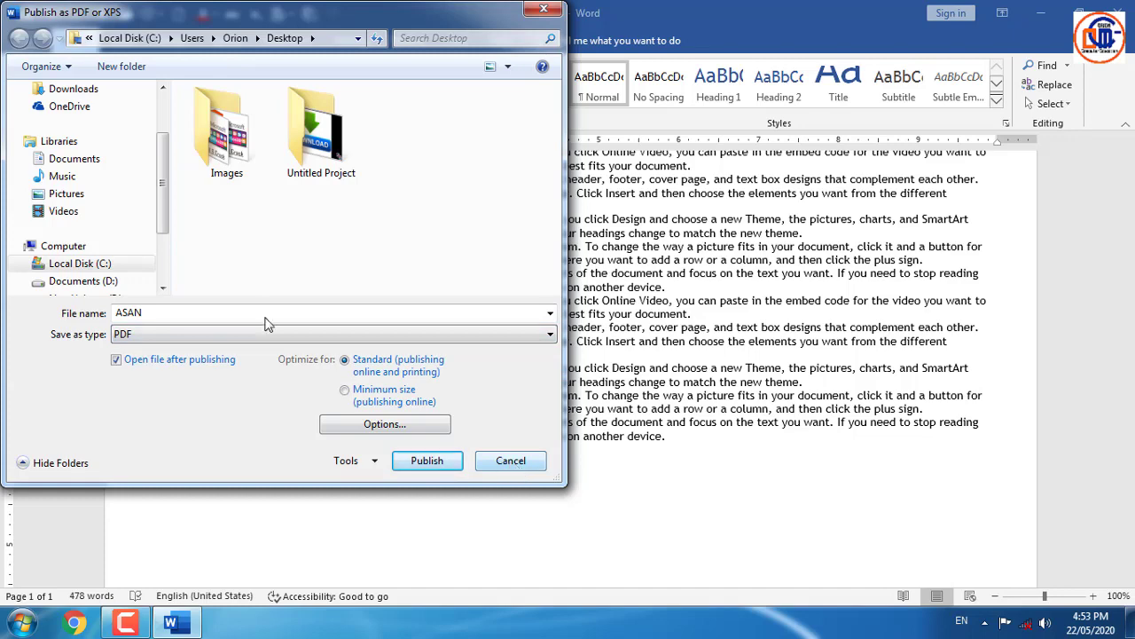
left_click(553, 10)
left_click(24, 42)
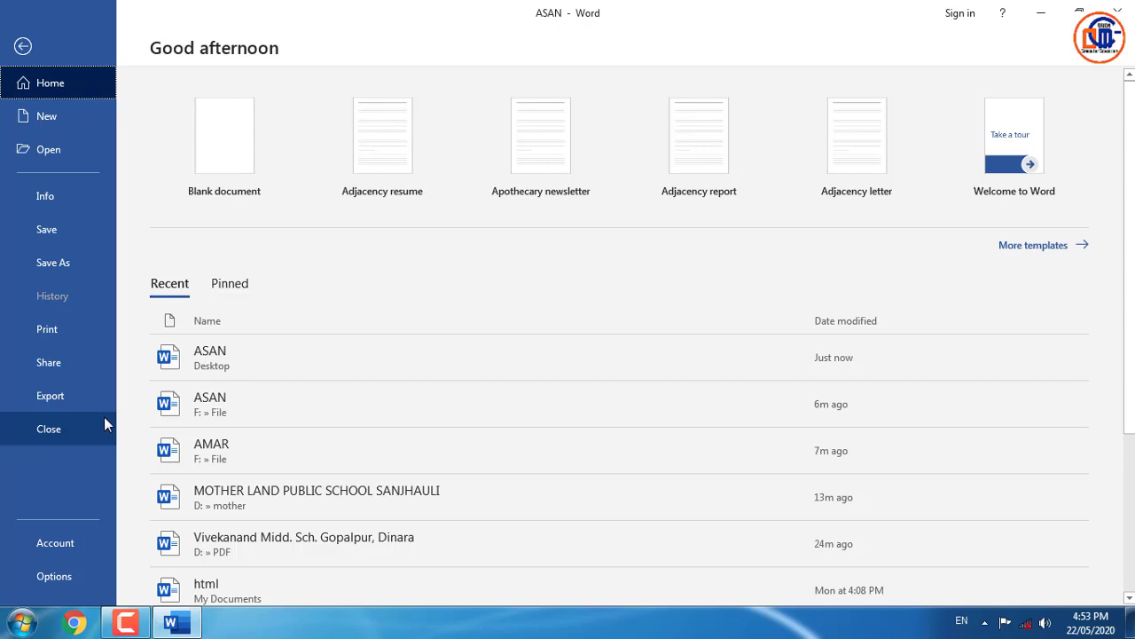
- On the Account page, try the Dark Gray and White Office themes, ending on Colorful
left_click(130, 624)
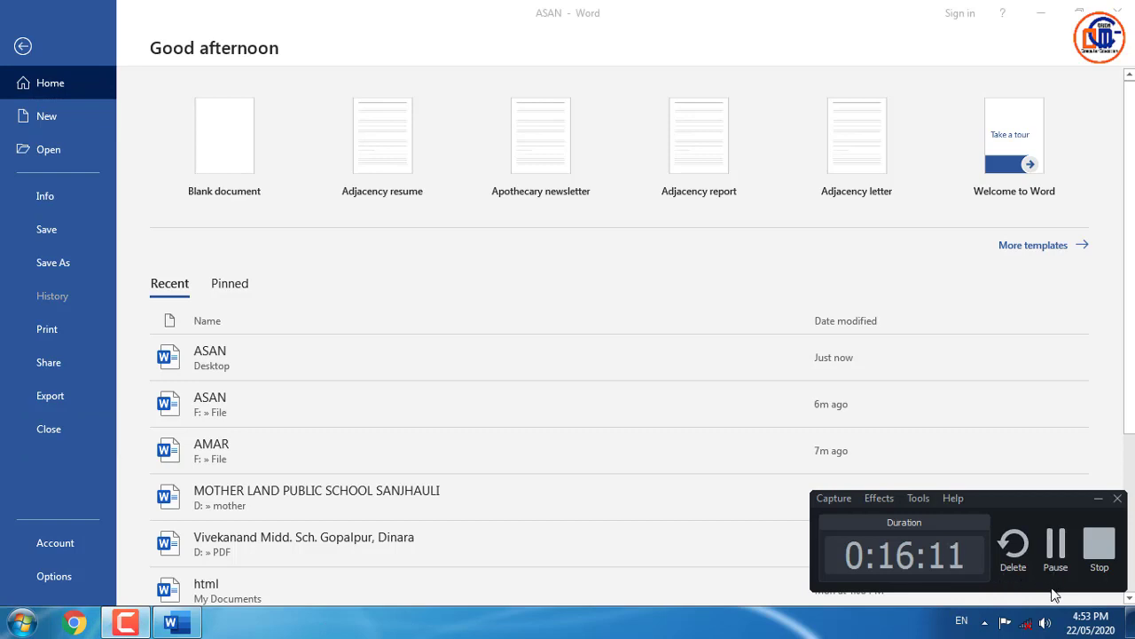
left_click(1056, 545)
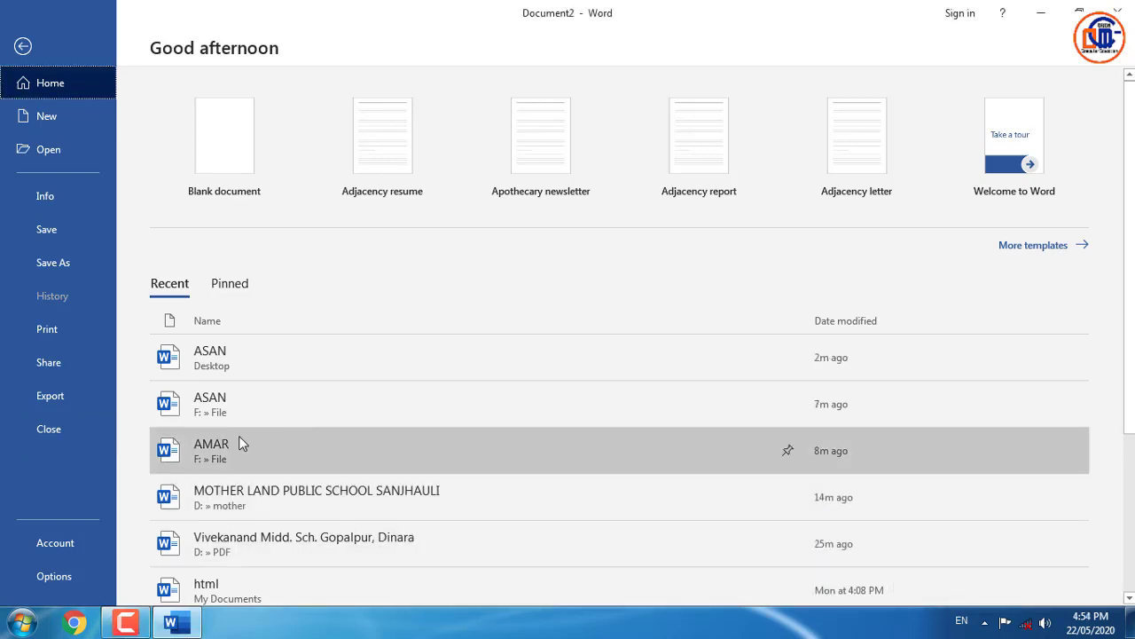
left_click(79, 550)
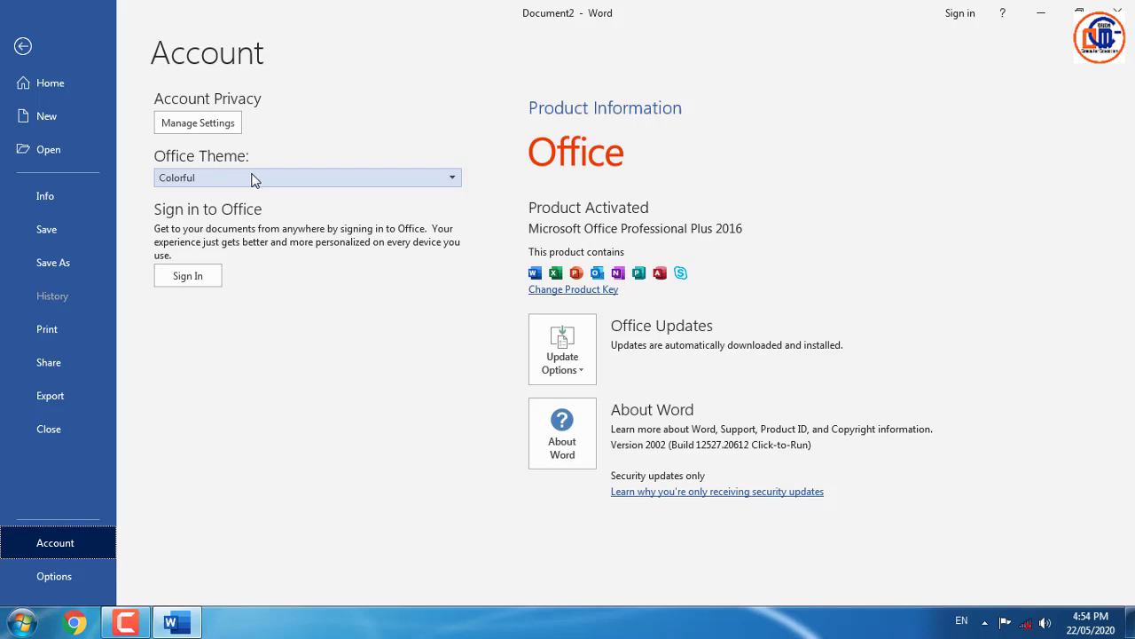
left_click(254, 180)
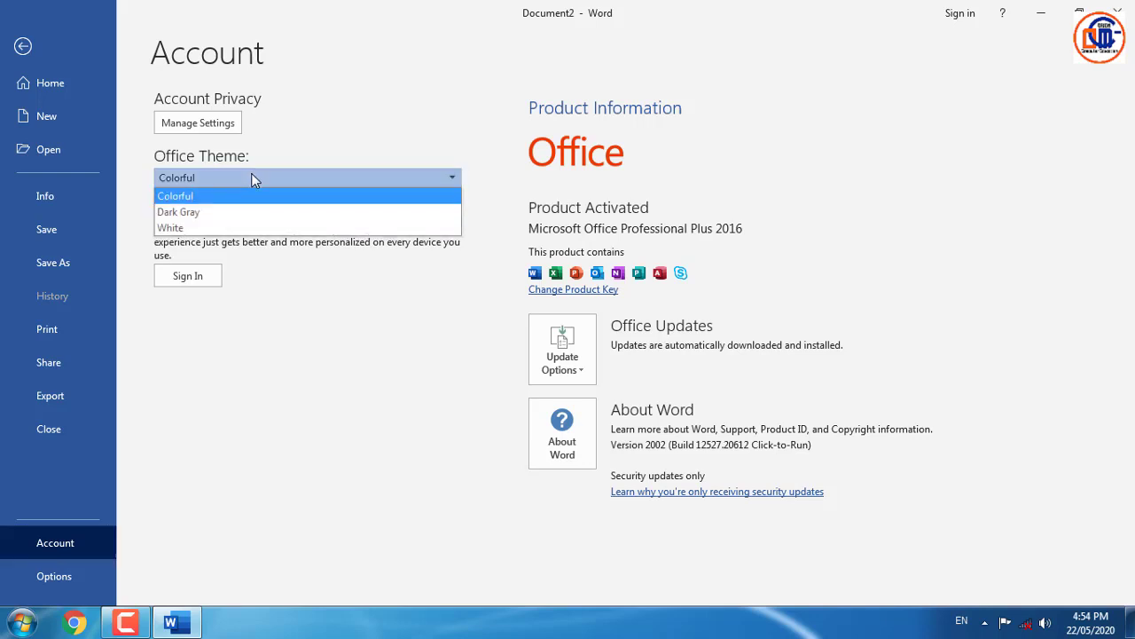
left_click(249, 212)
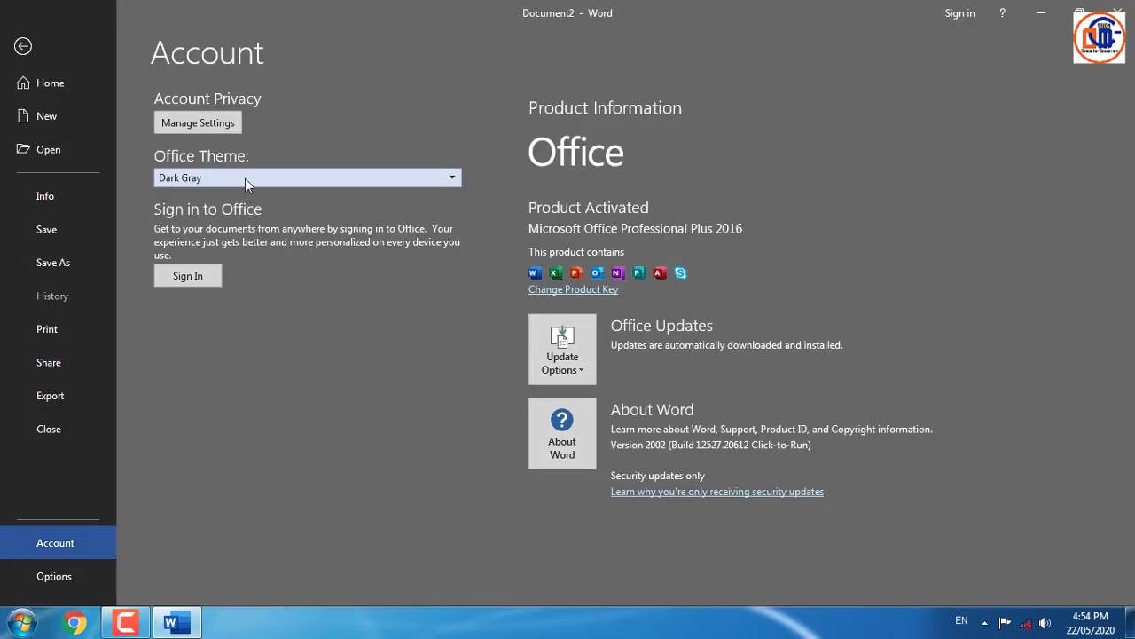
left_click(245, 176)
left_click(230, 222)
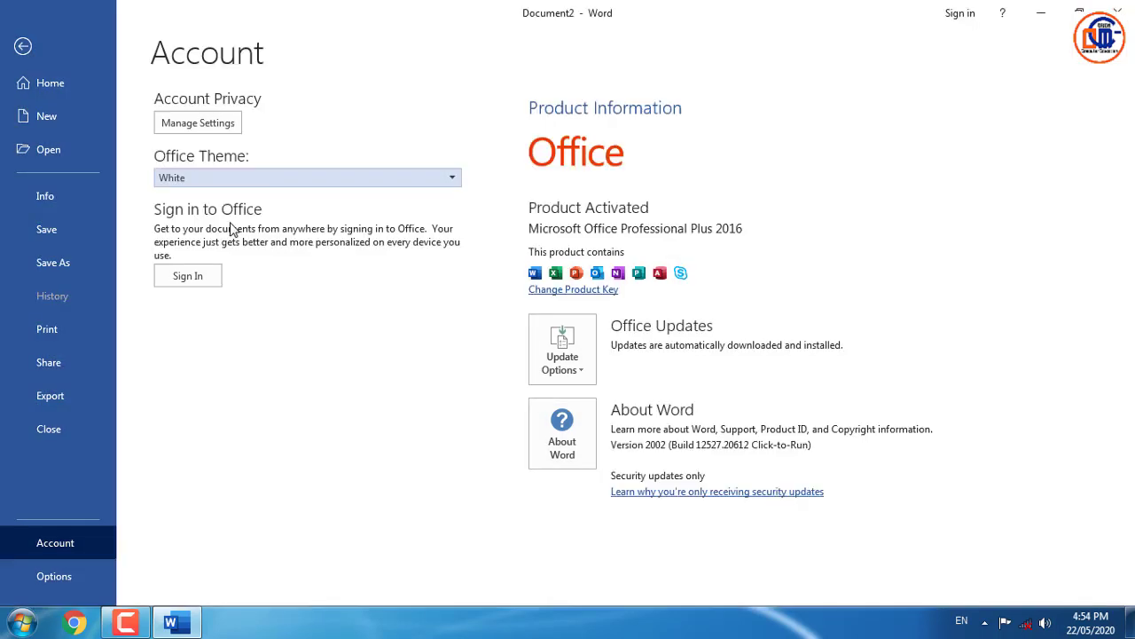
left_click(237, 181)
left_click(223, 195)
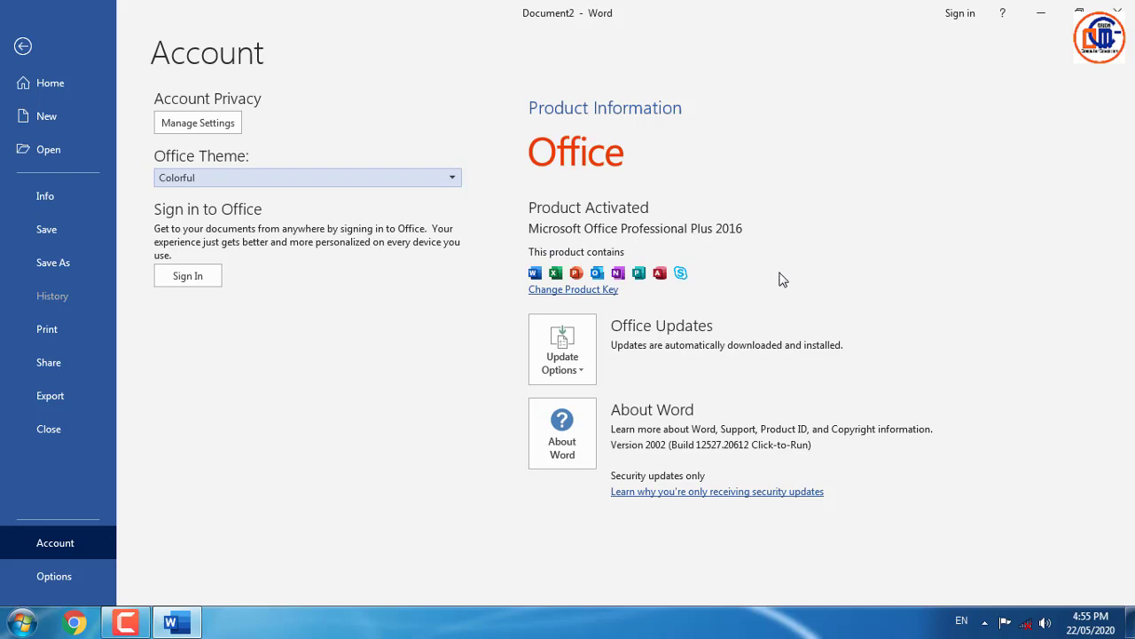
- Look over the Office Update Options, then bring up Word Options
left_click(505, 291)
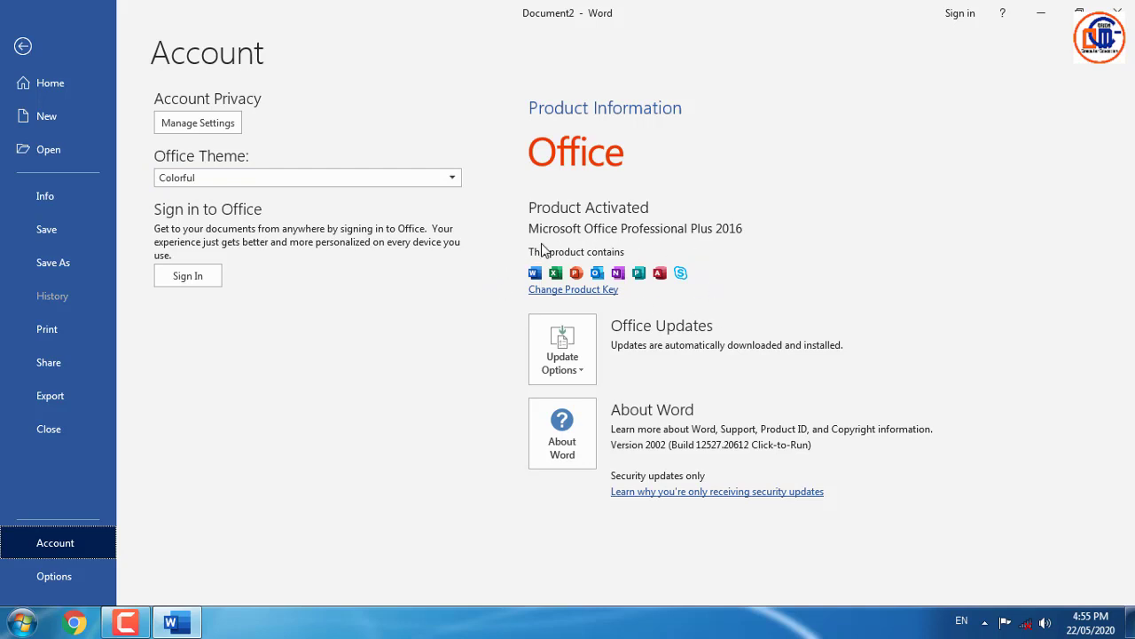
left_click(582, 383)
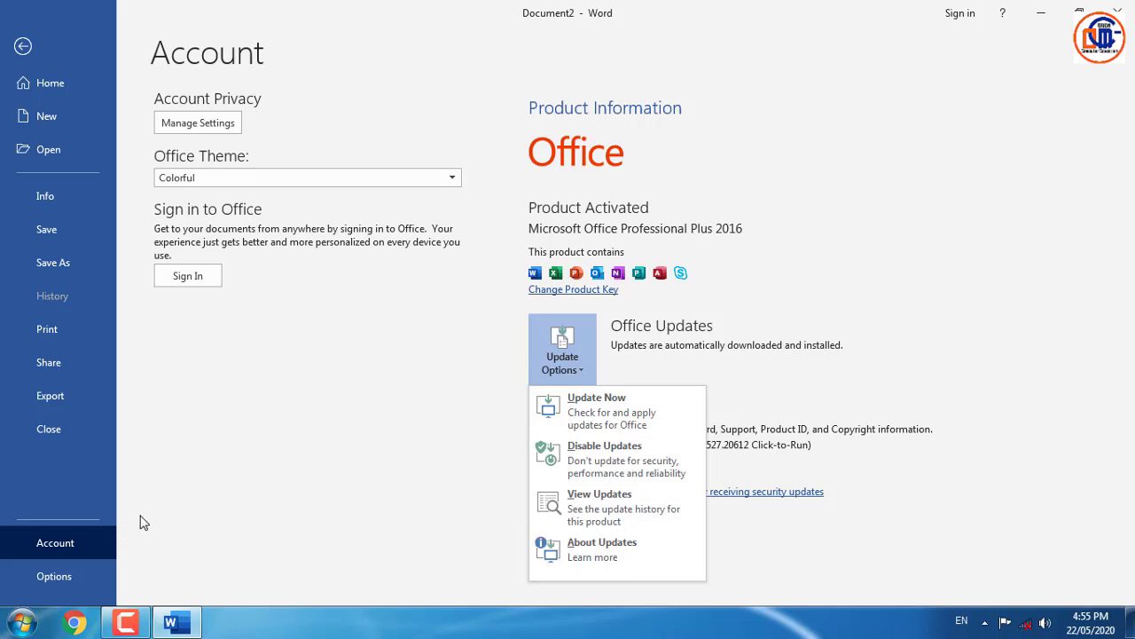
left_click(45, 575)
left_click(46, 575)
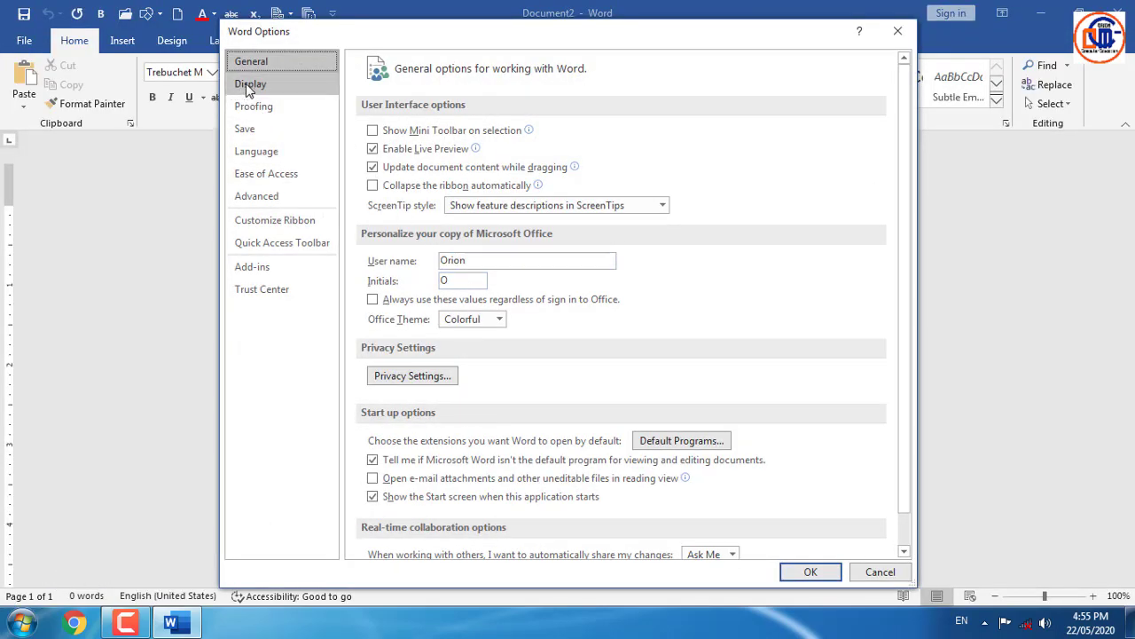
- Review the Display settings in Word Options, then move to the Proofing page
left_click(248, 86)
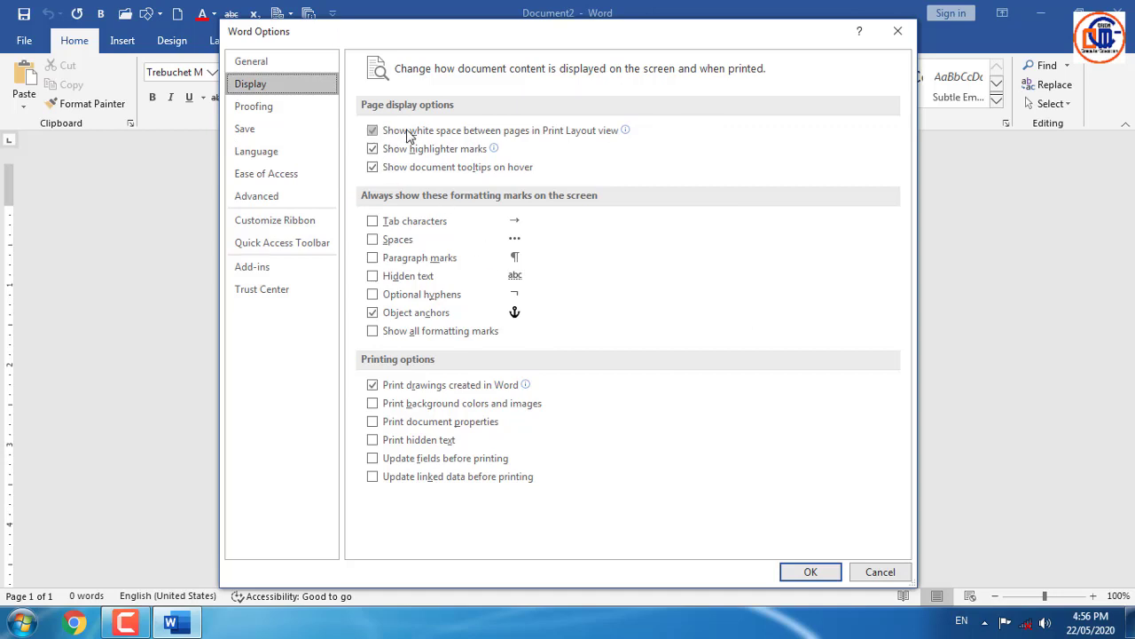
mouse_move(522, 140)
mouse_move(388, 156)
mouse_move(493, 153)
left_click(266, 110)
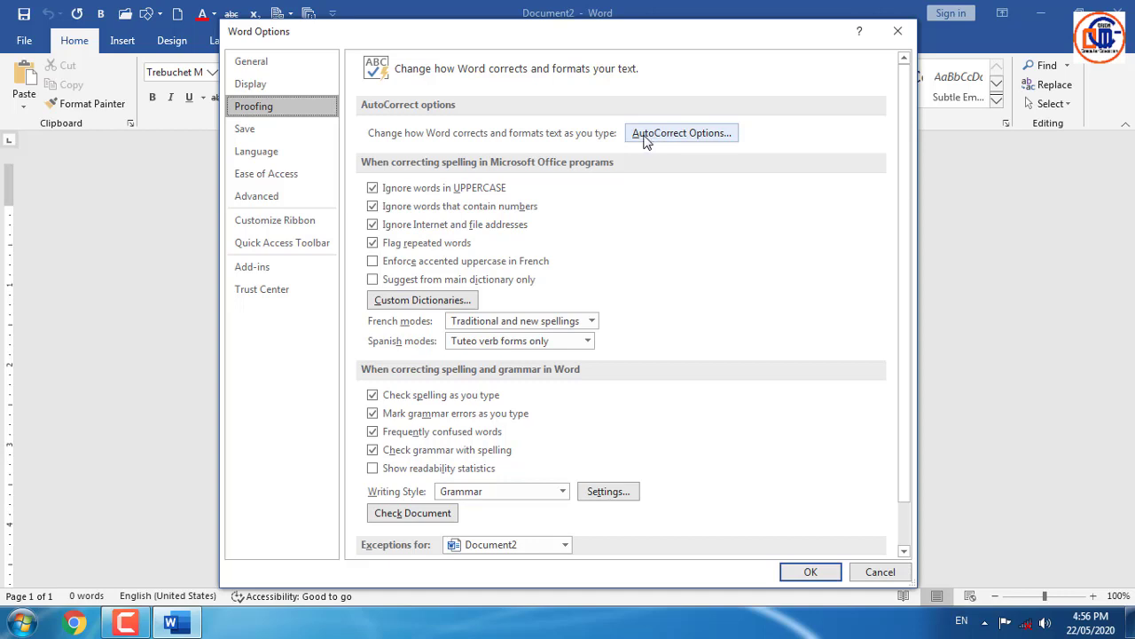
- Add an AutoCorrect entry replacing ERRUR with ERROR, then type ERRUR so the document shows ERROR
left_click(646, 142)
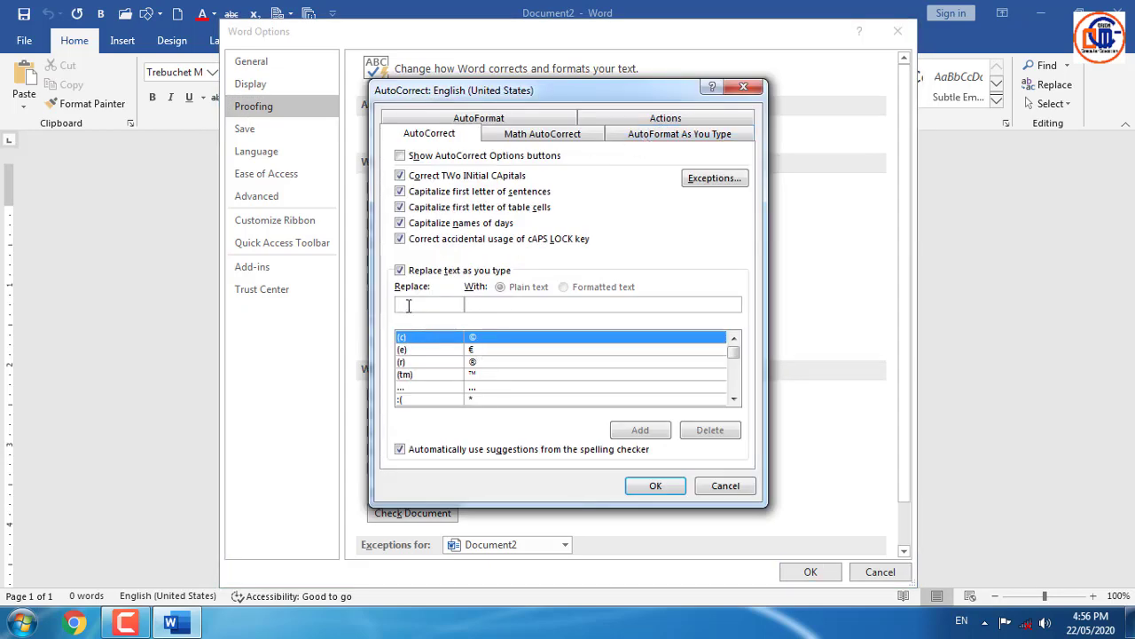
left_click(408, 305)
type("ERRUR")
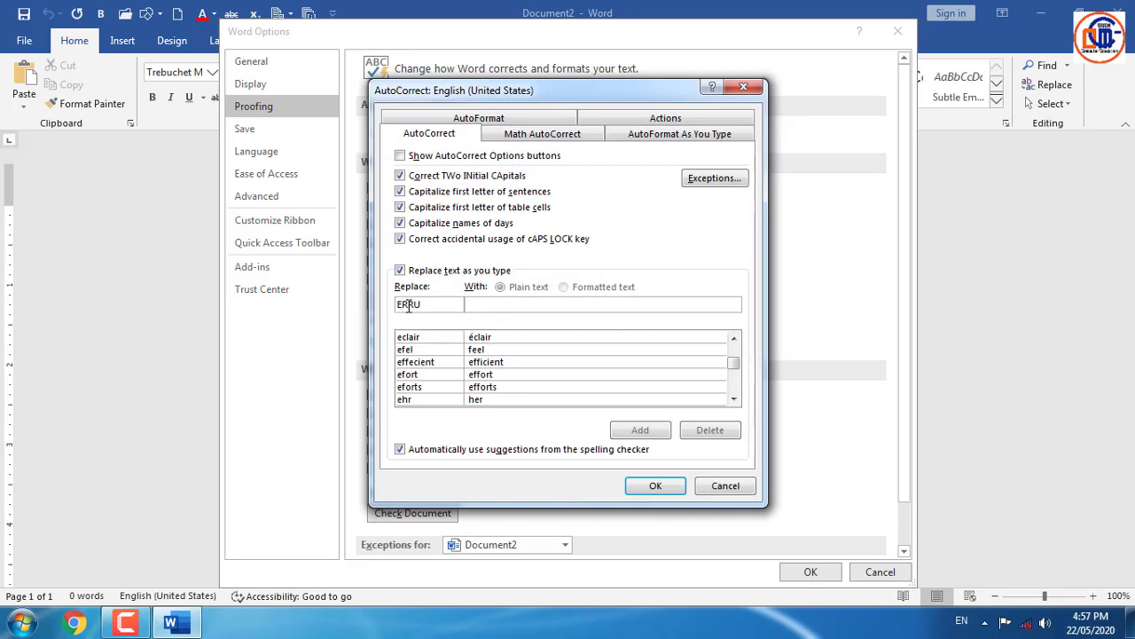
left_click(488, 305)
type("E")
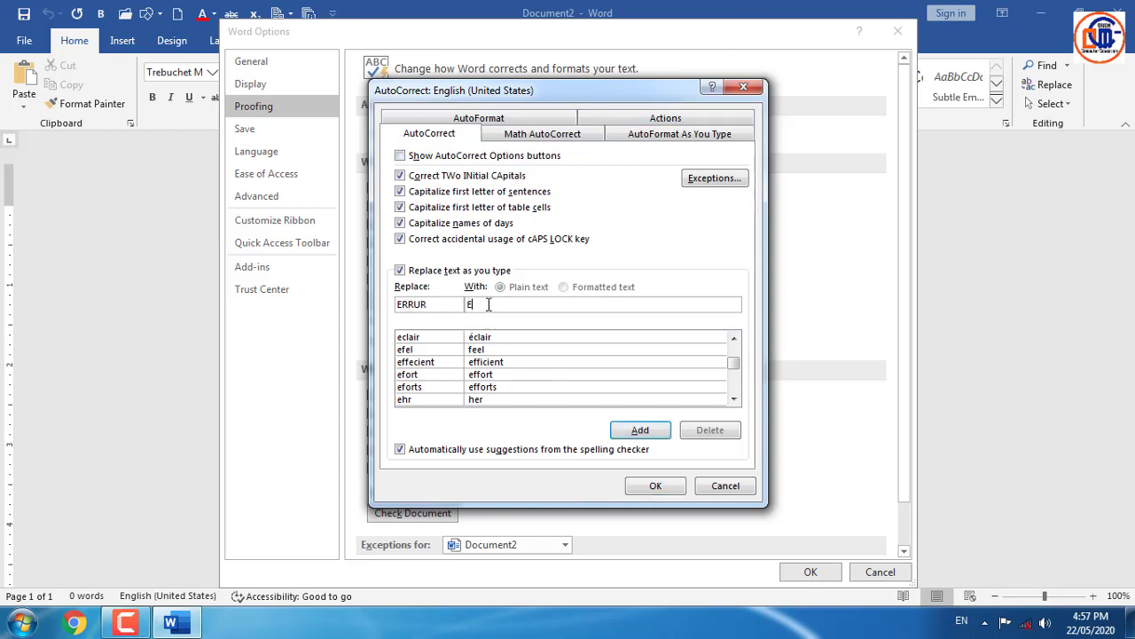
type("RROR")
left_click(641, 430)
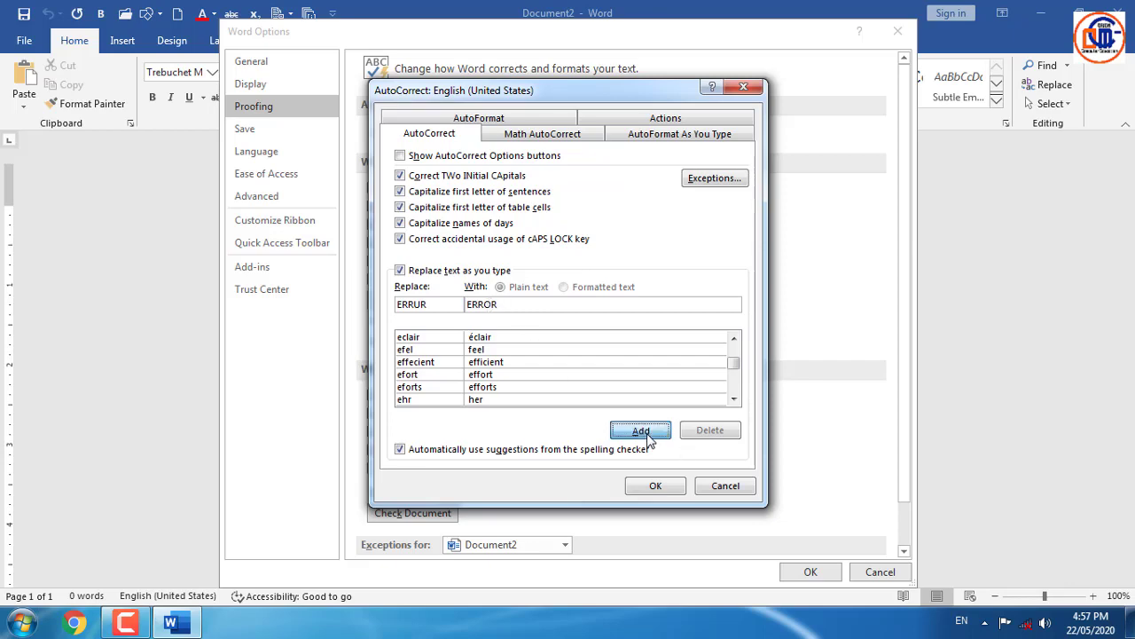
left_click(657, 486)
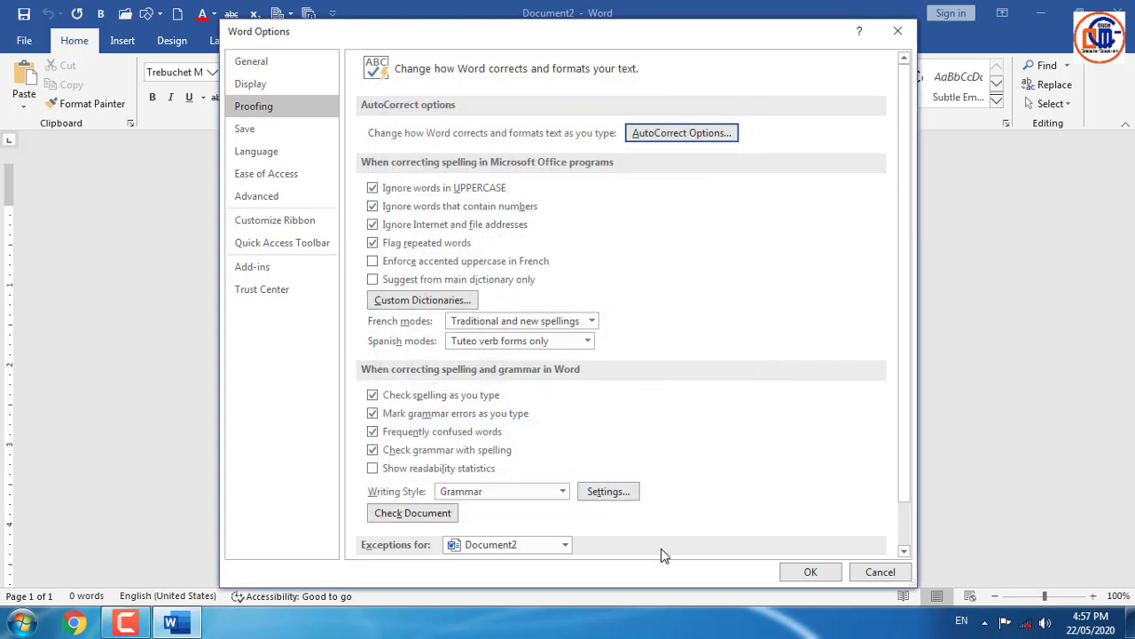
left_click(812, 572)
type("ERRUR")
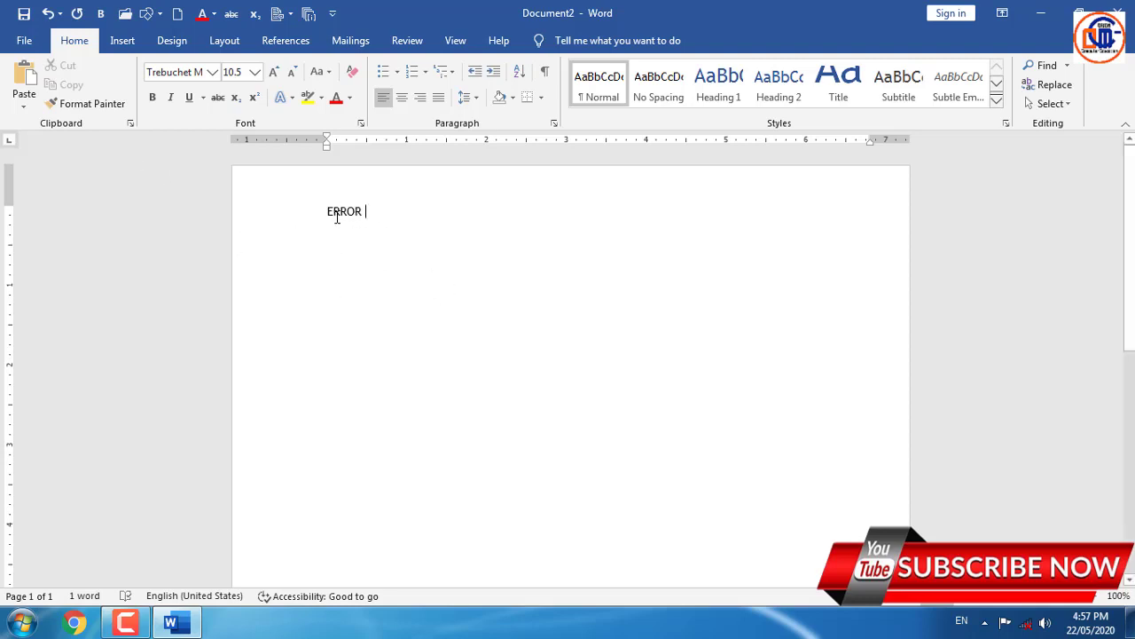
- Delete the ERRUR-to-ERROR entry from the AutoCorrect replacement list
left_click(35, 50)
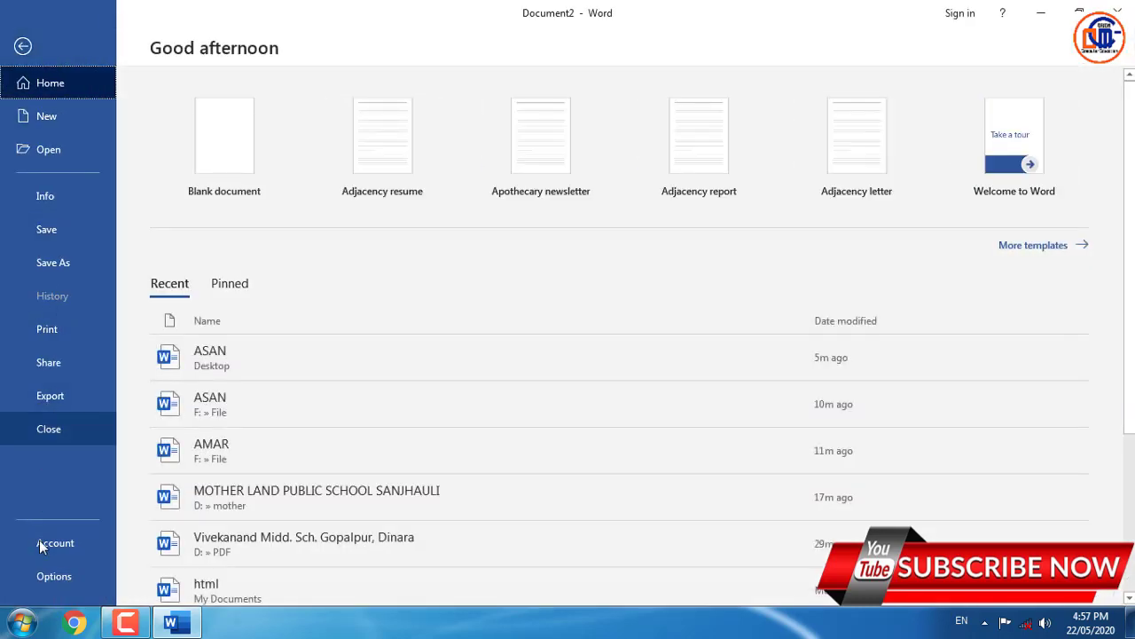
key("Escape")
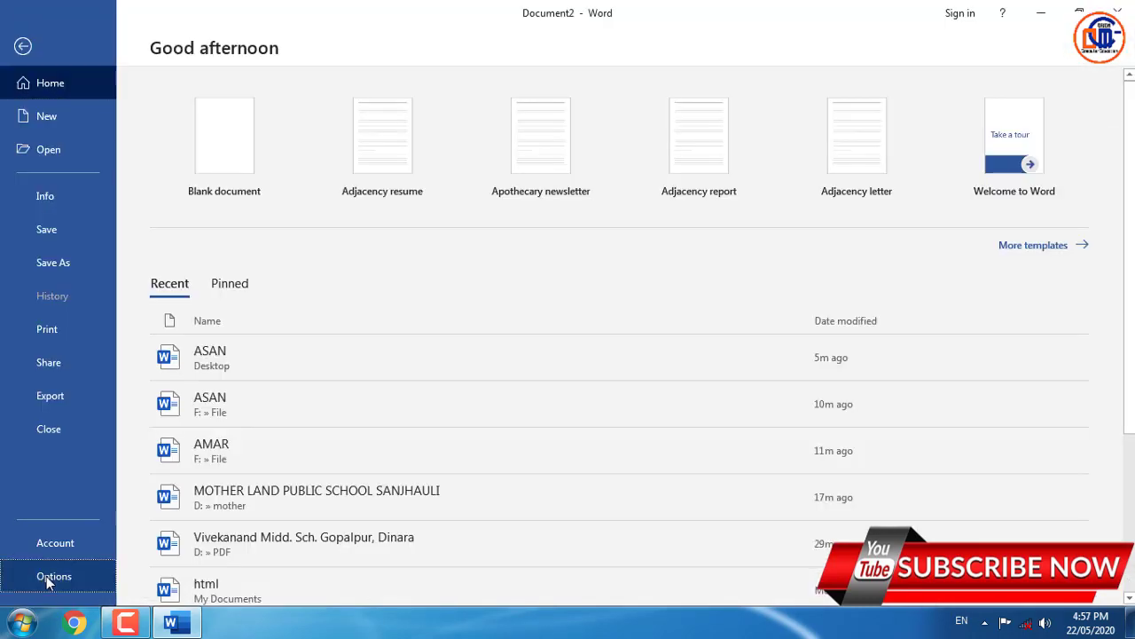
left_click(46, 576)
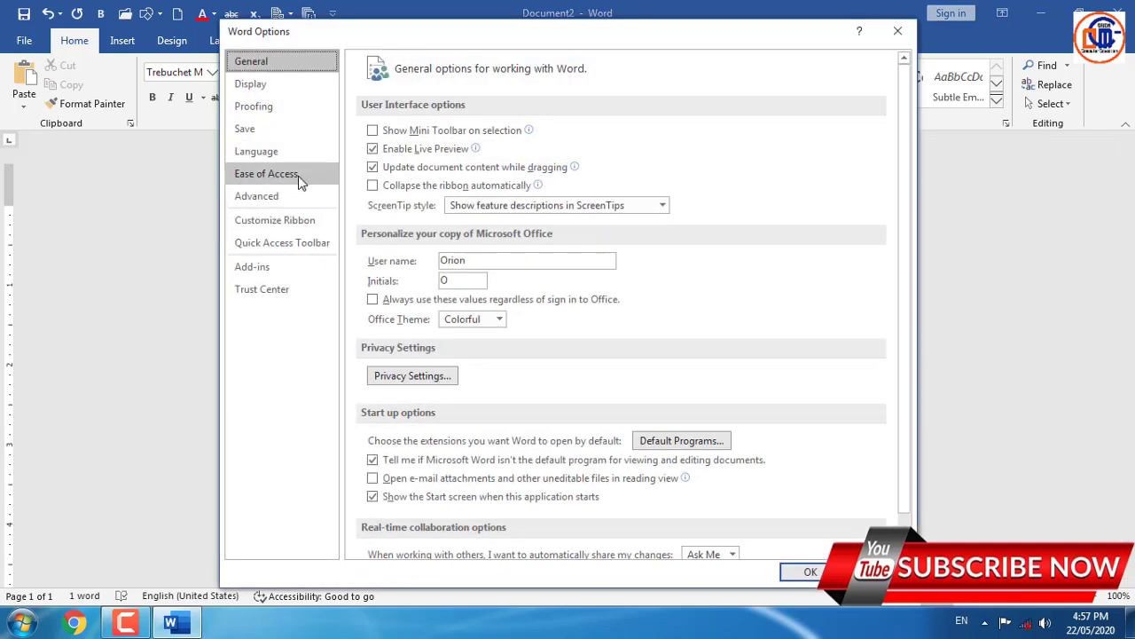
left_click(266, 87)
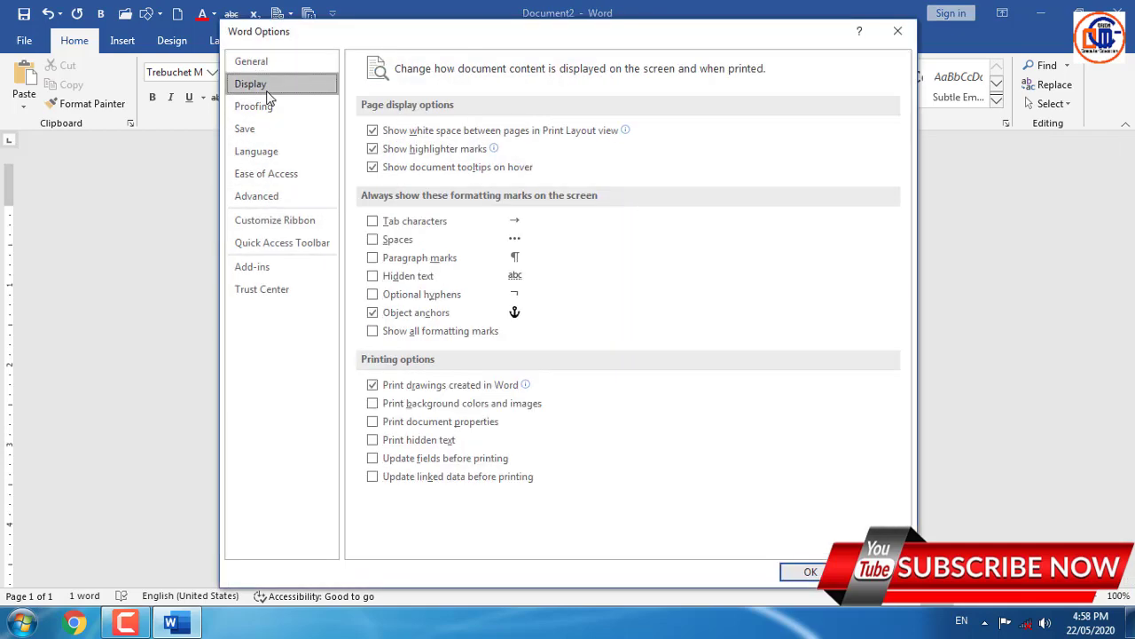
left_click(278, 107)
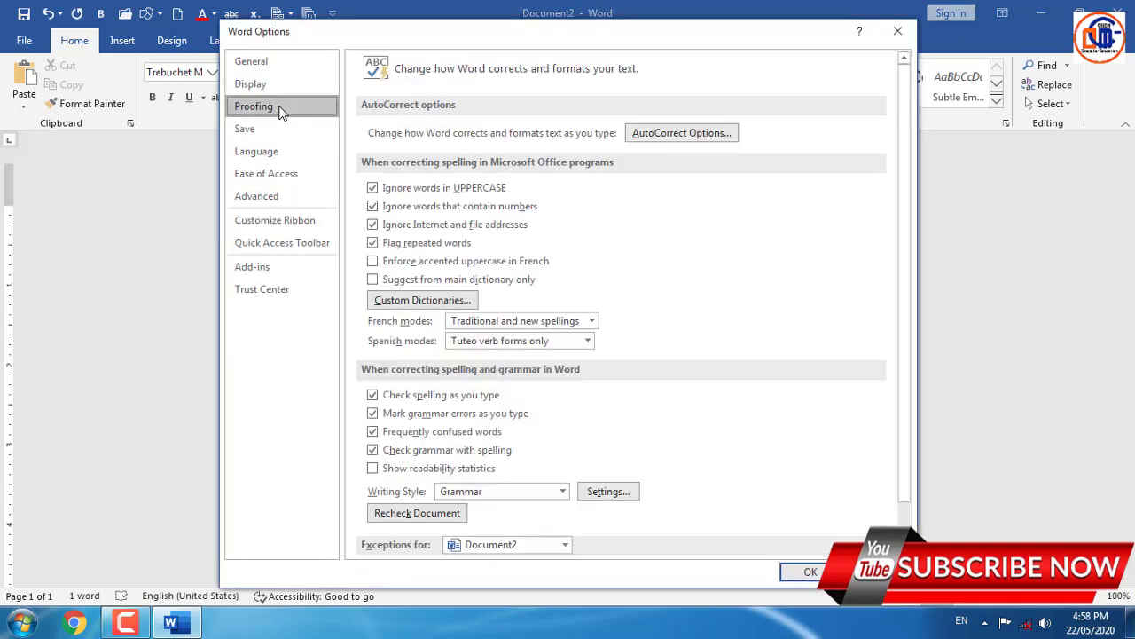
left_click(683, 135)
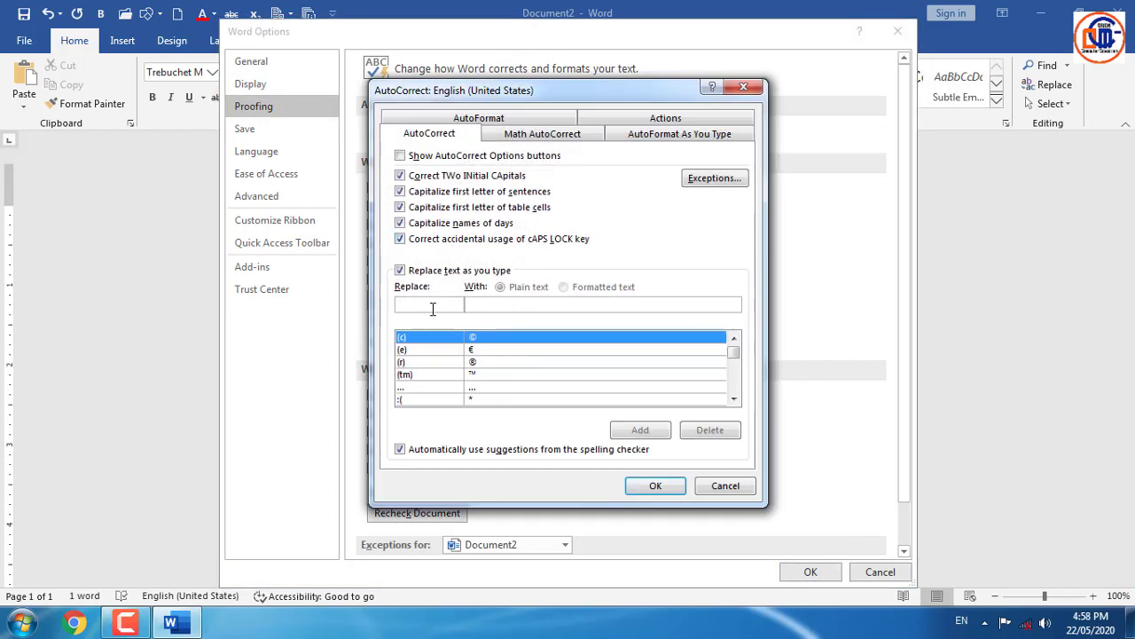
left_click(433, 306)
type("ERR")
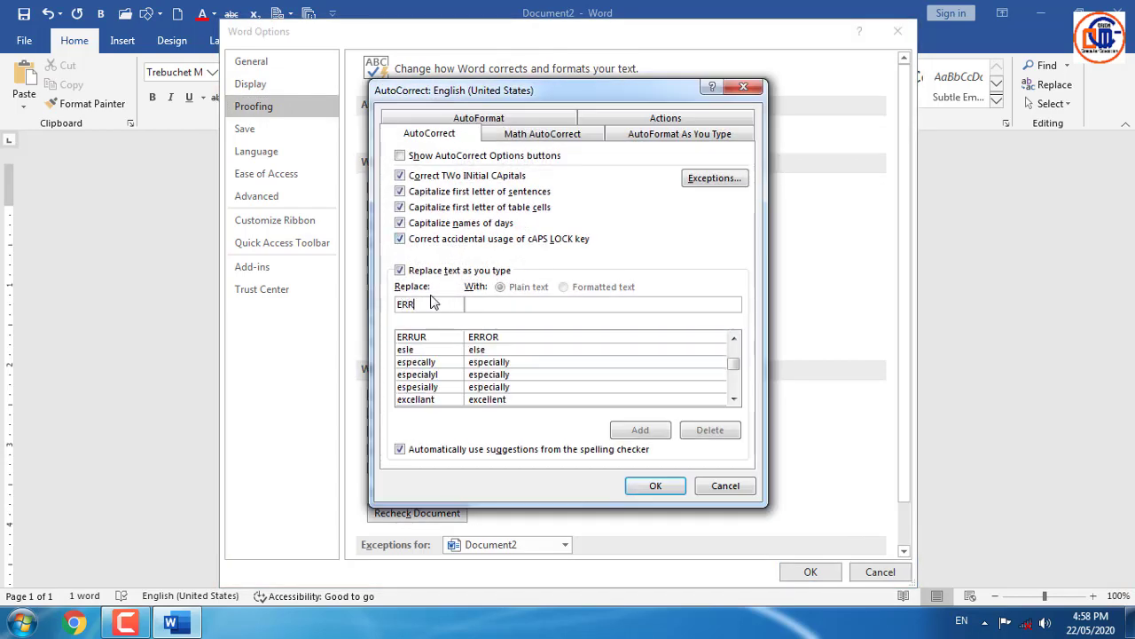
type("UR")
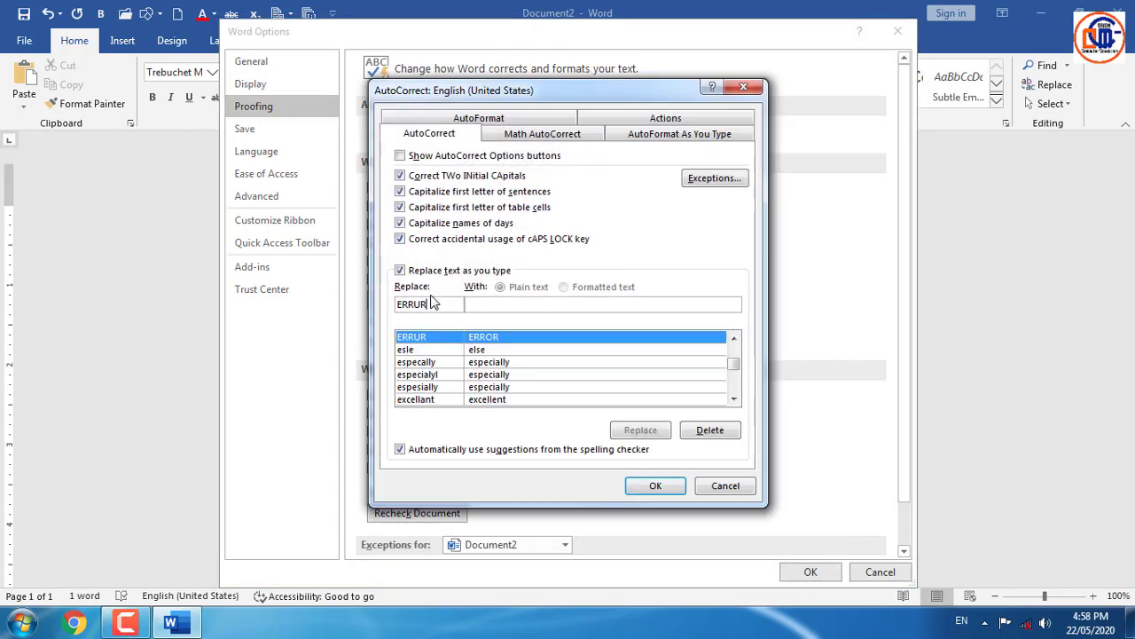
left_click(733, 432)
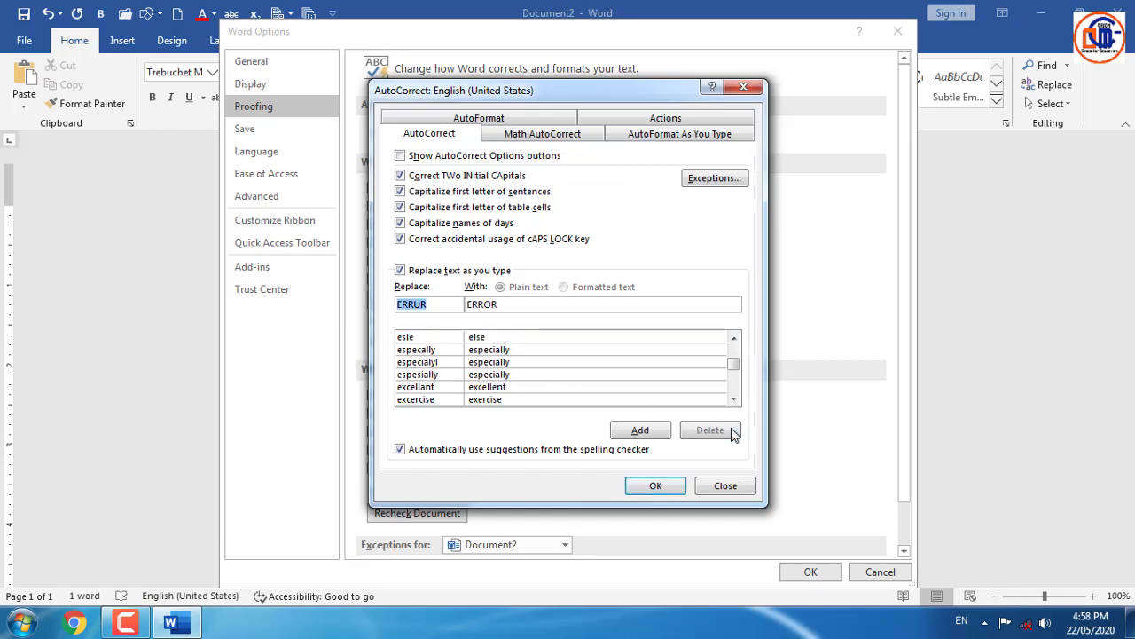
- Add an AutoCorrect entry turning A into HE IS A GOOD BOY, type A, and reopen Word Options
type("A")
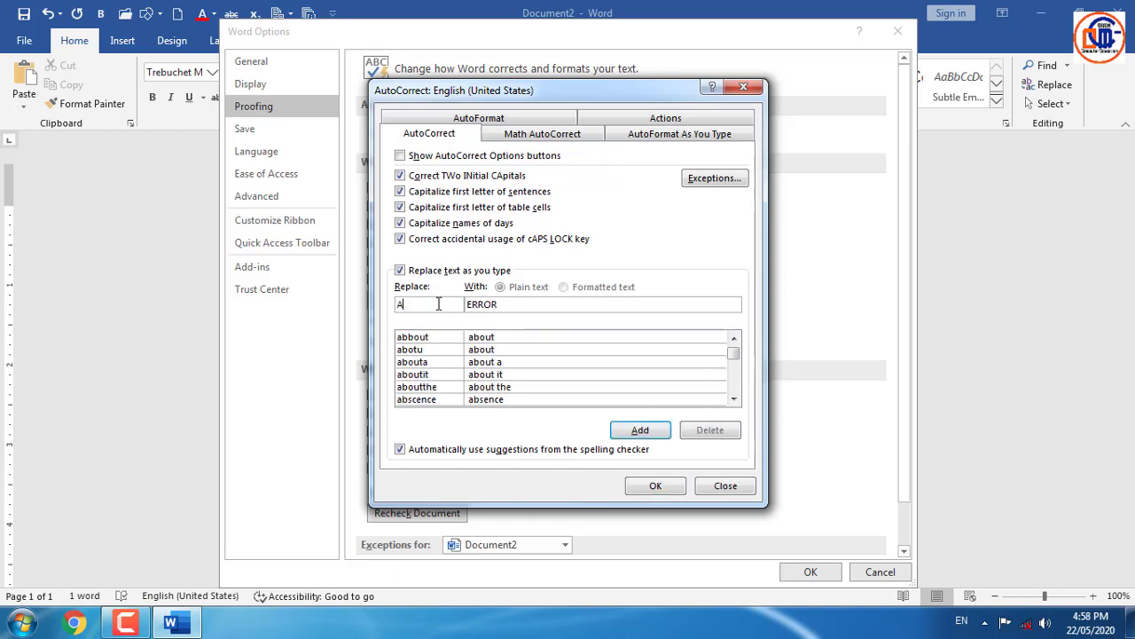
key("Tab")
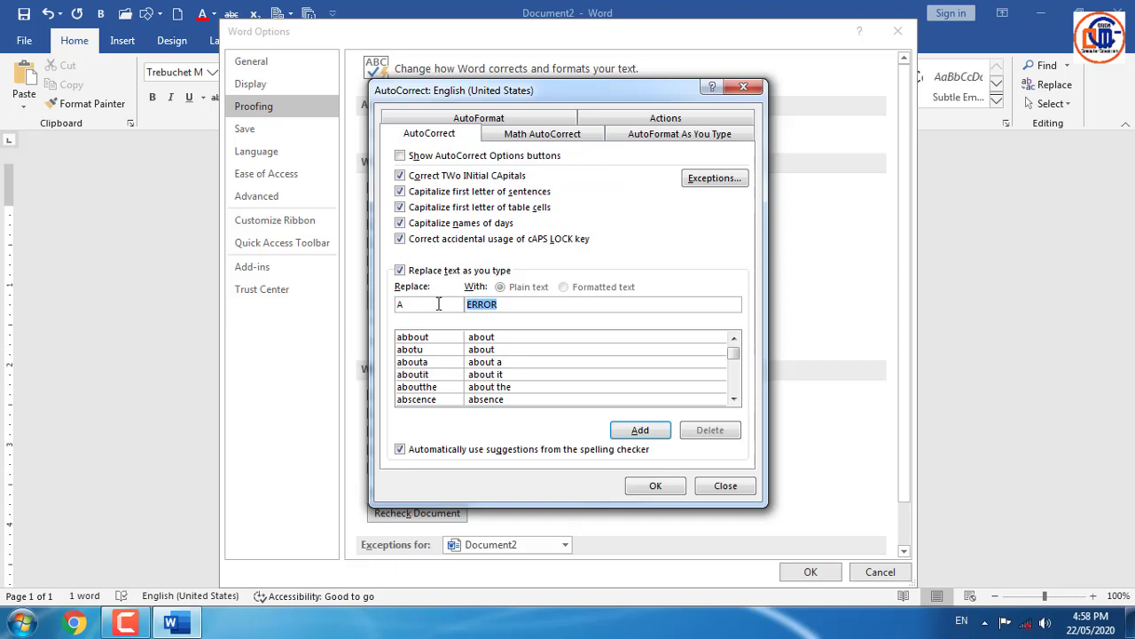
type("HE IS A GOOD BO")
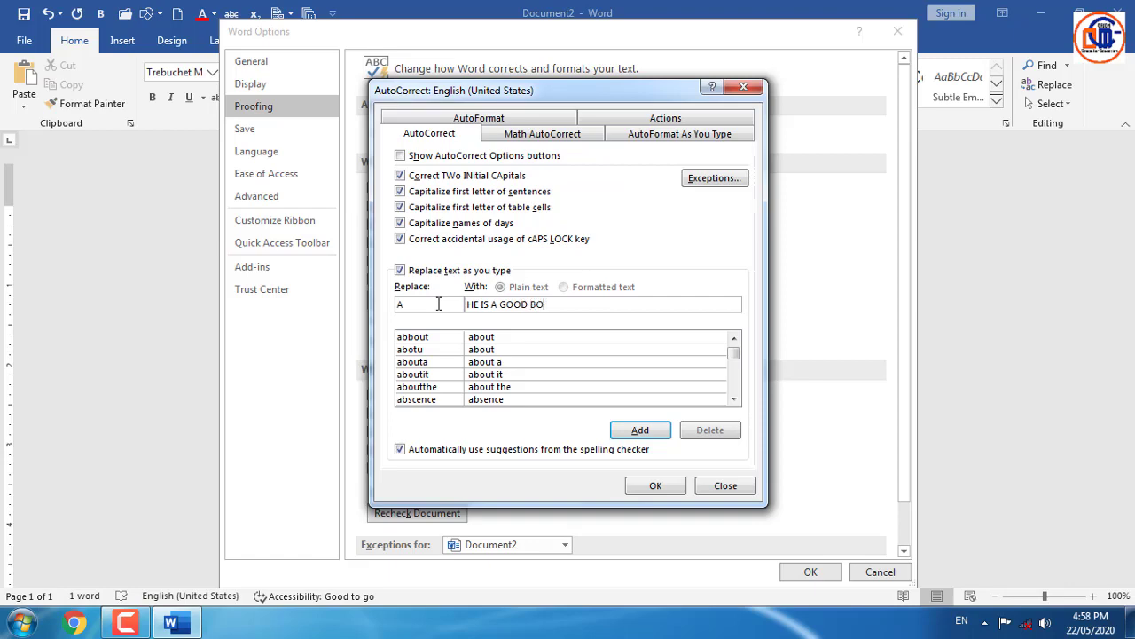
type("Y")
left_click(640, 431)
left_click(656, 485)
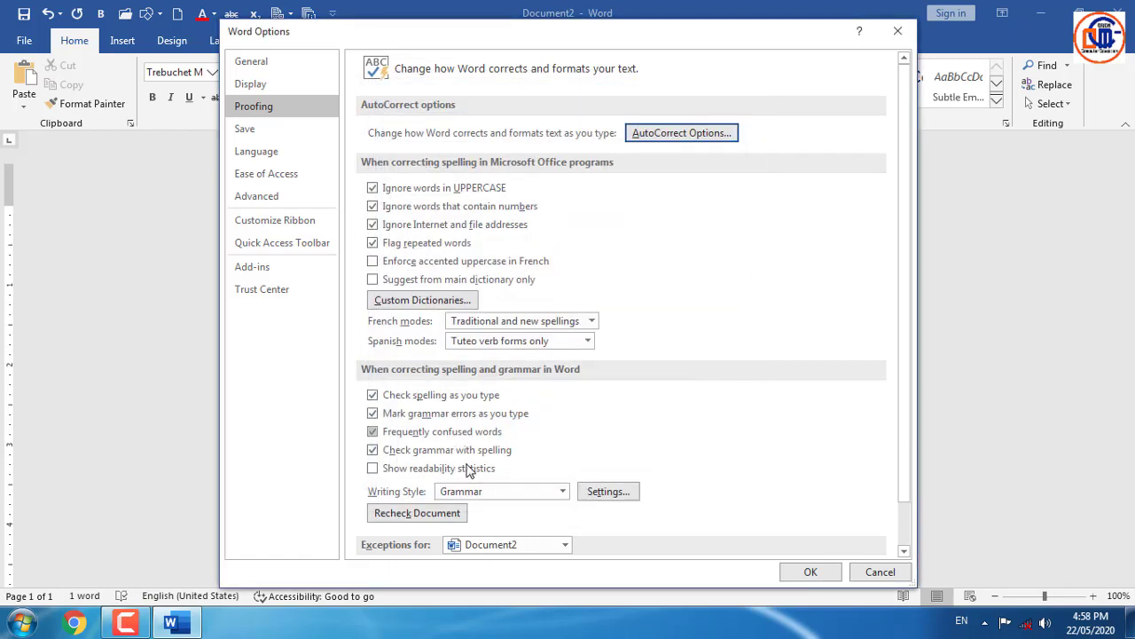
left_click(809, 572)
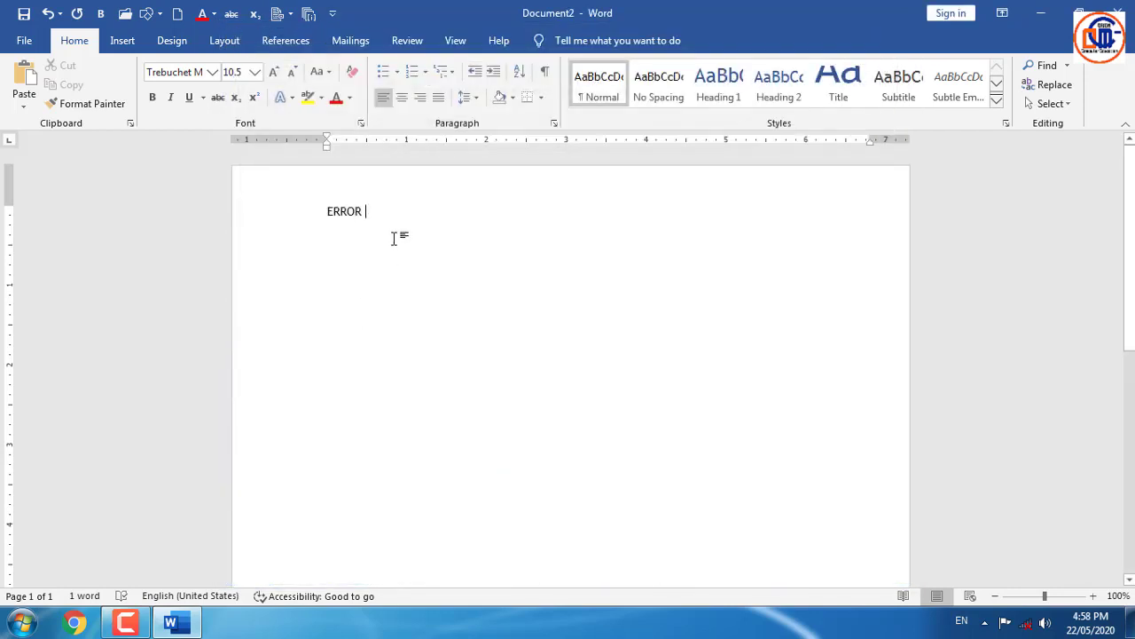
type("A GOOD BOY")
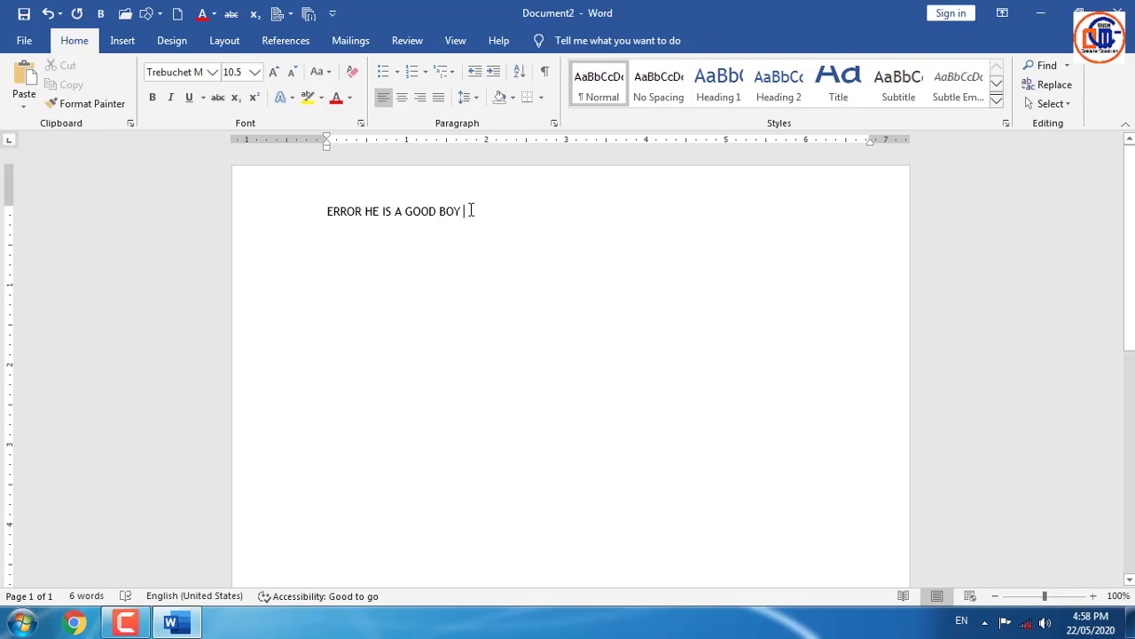
left_click(24, 40)
left_click(71, 577)
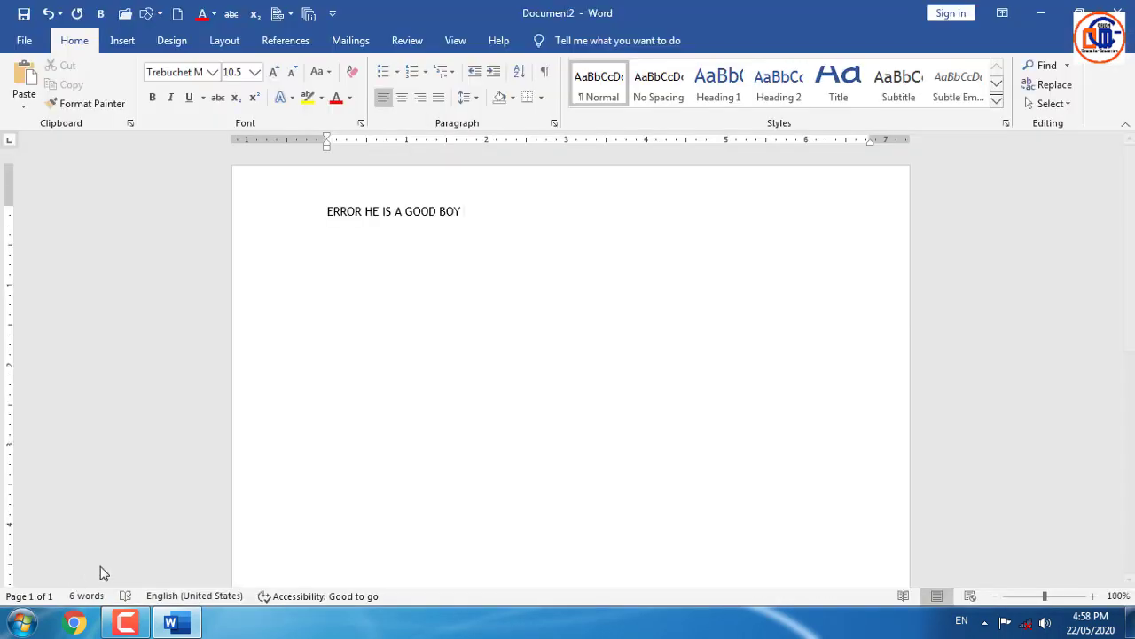
- Delete the AutoCorrect entry that replaces A with HE IS A GOOD BOY
left_click(286, 104)
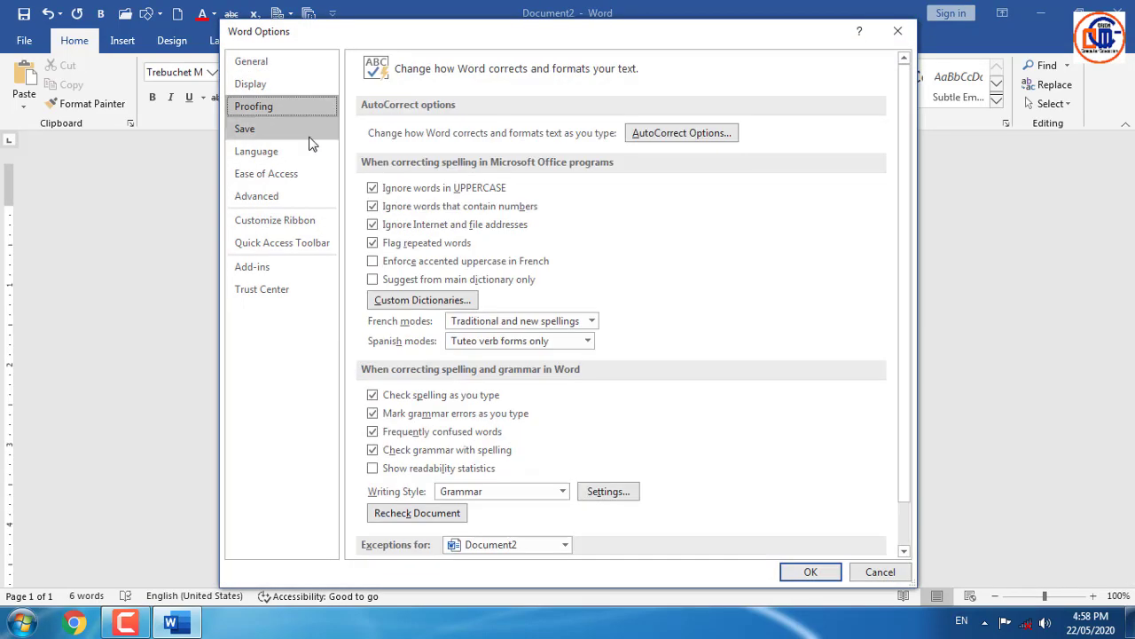
left_click(676, 134)
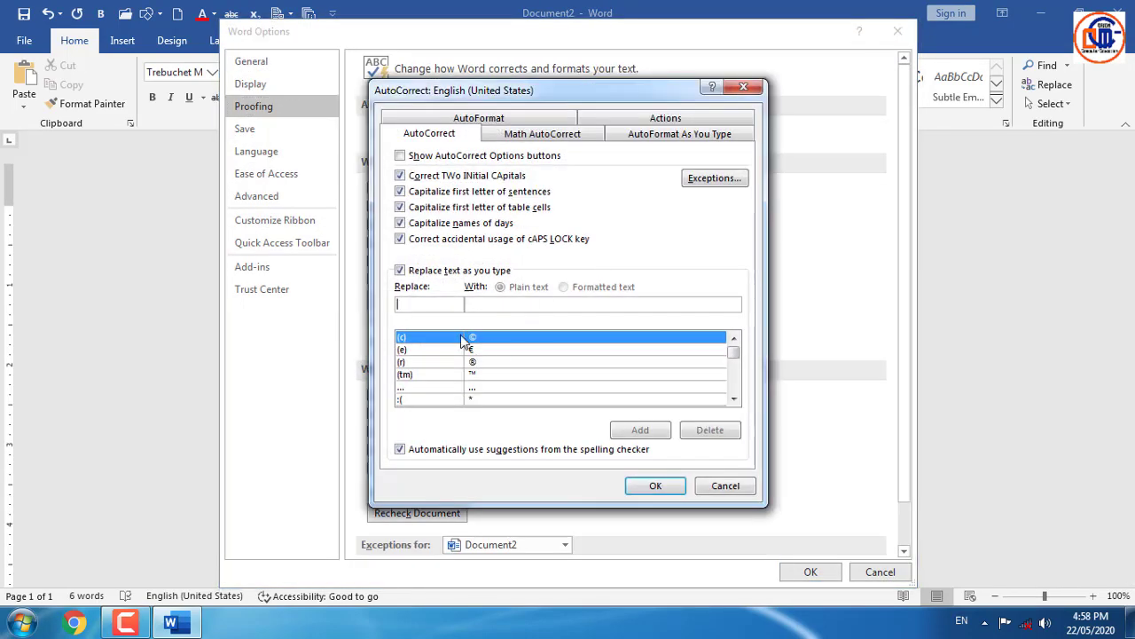
type("A")
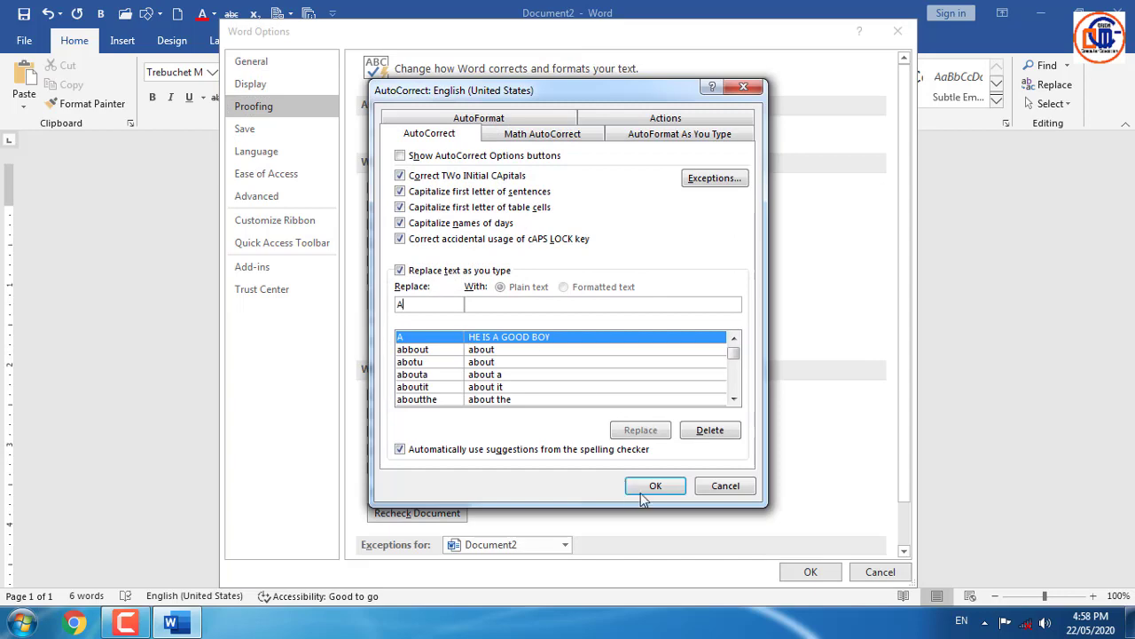
left_click(712, 431)
left_click(658, 487)
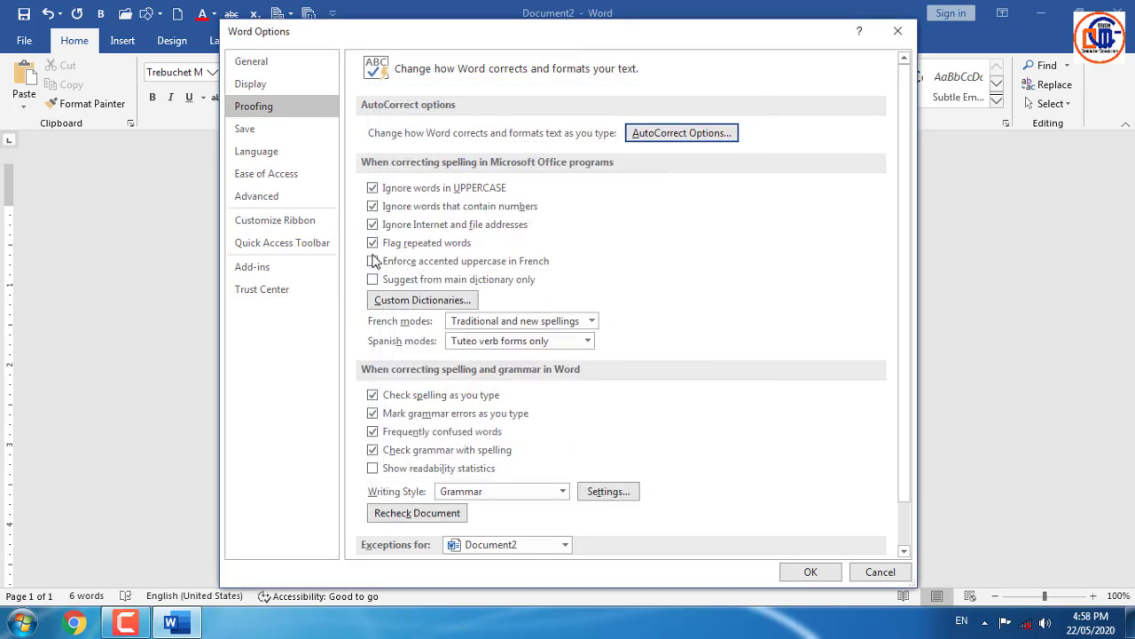
- Keep Word Document (*.docx) as the default save format and close Word Options
left_click(255, 129)
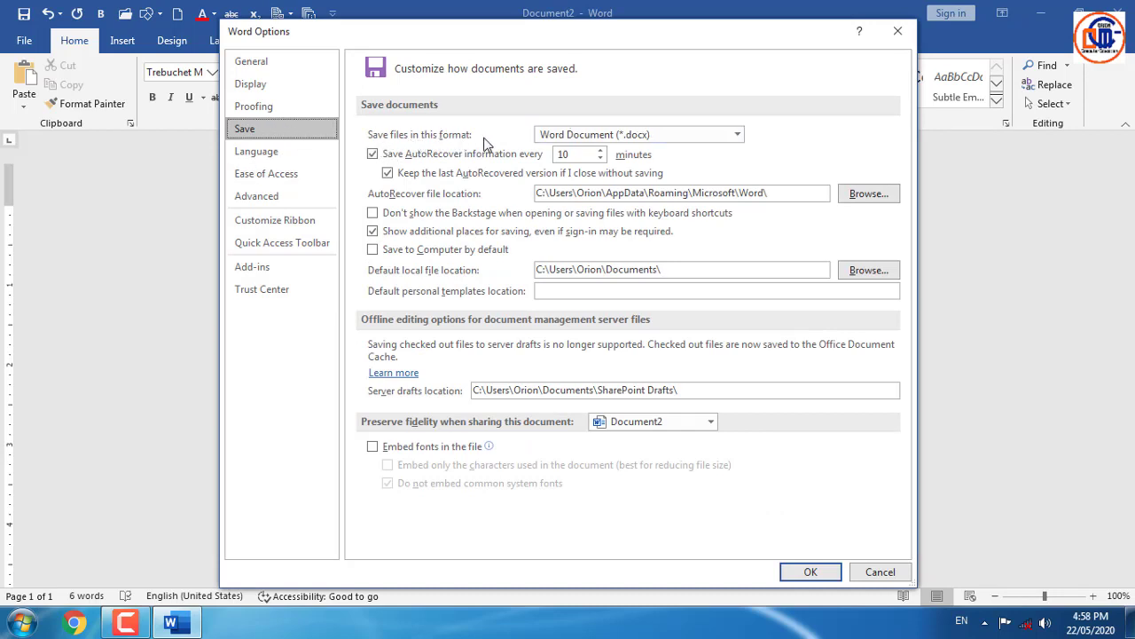
left_click(737, 135)
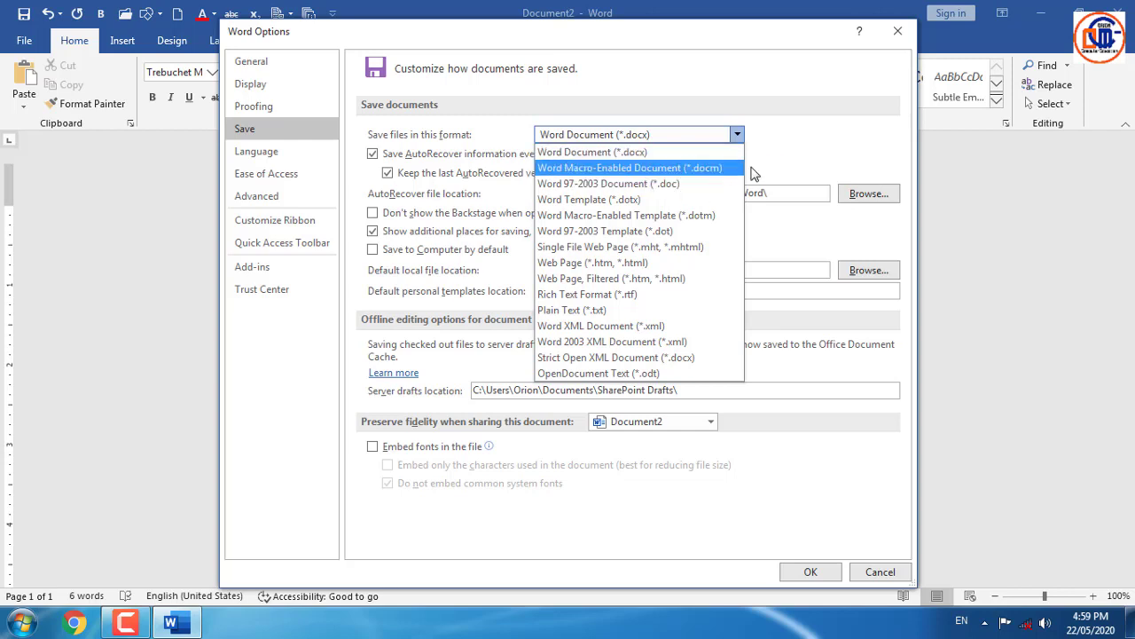
left_click(816, 139)
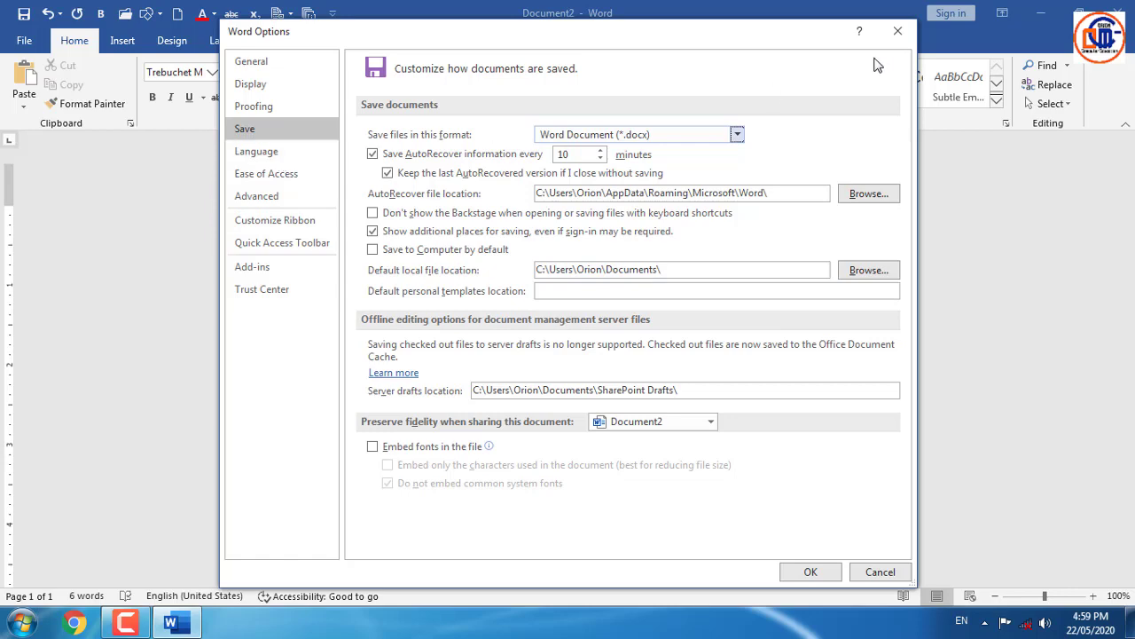
left_click(897, 31)
left_click(24, 42)
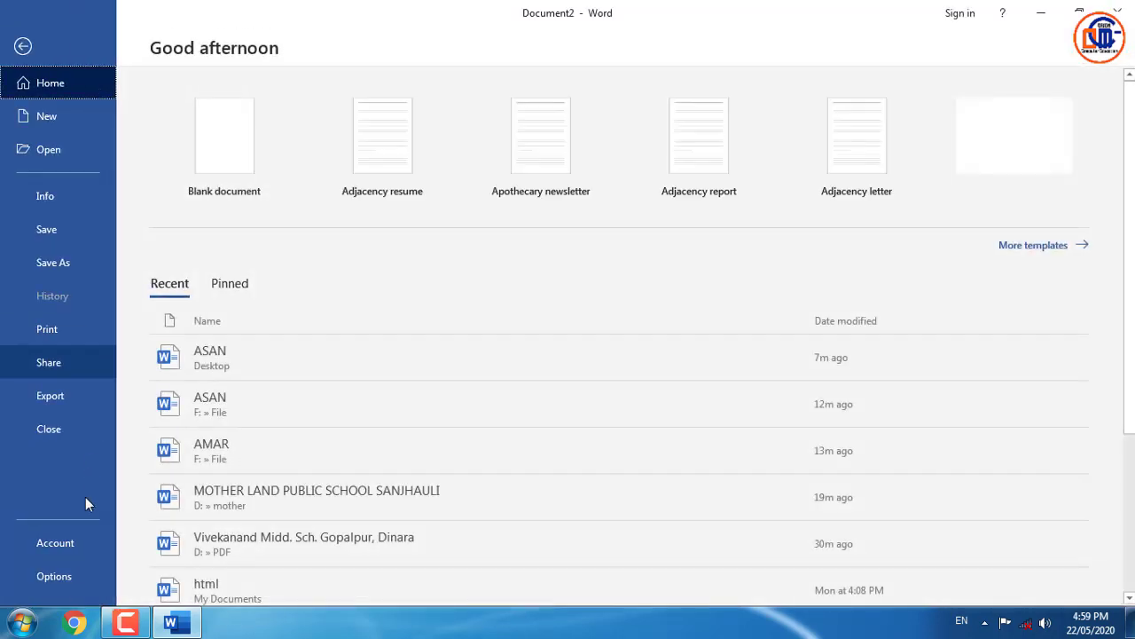
- Reopen Word Options from the File backstage, close it, then open it again
left_click(76, 580)
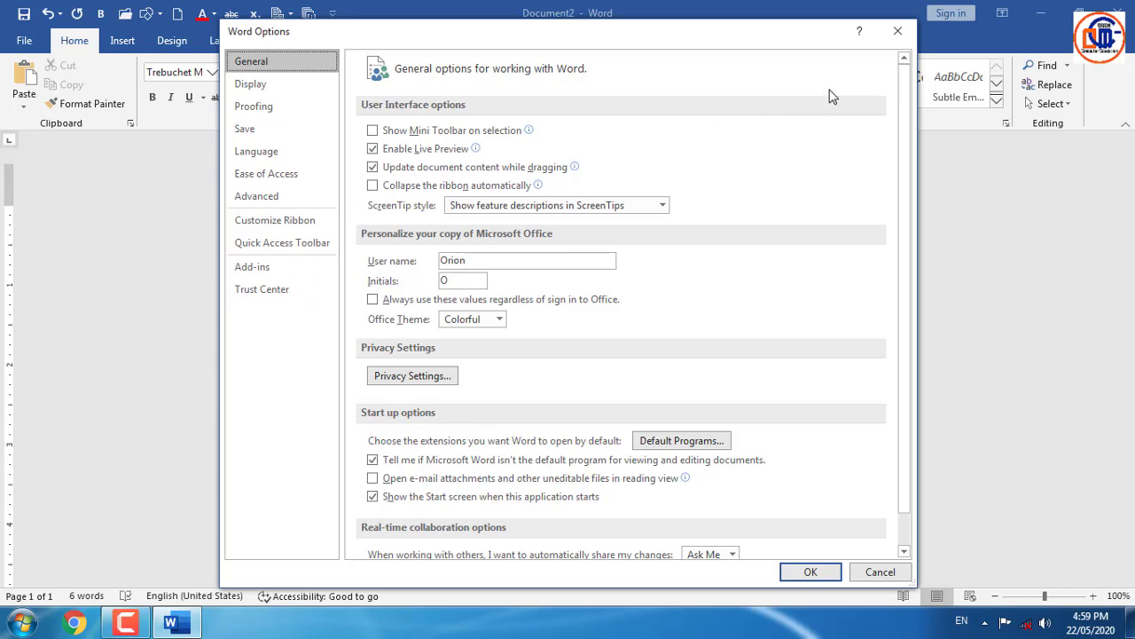
left_click(896, 31)
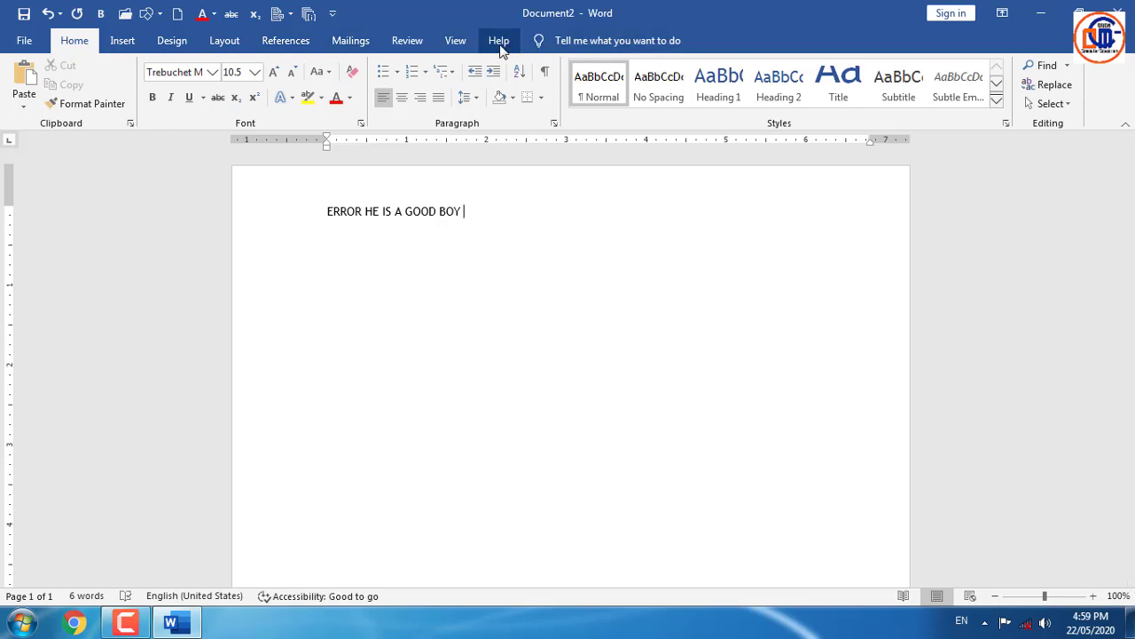
left_click(30, 44)
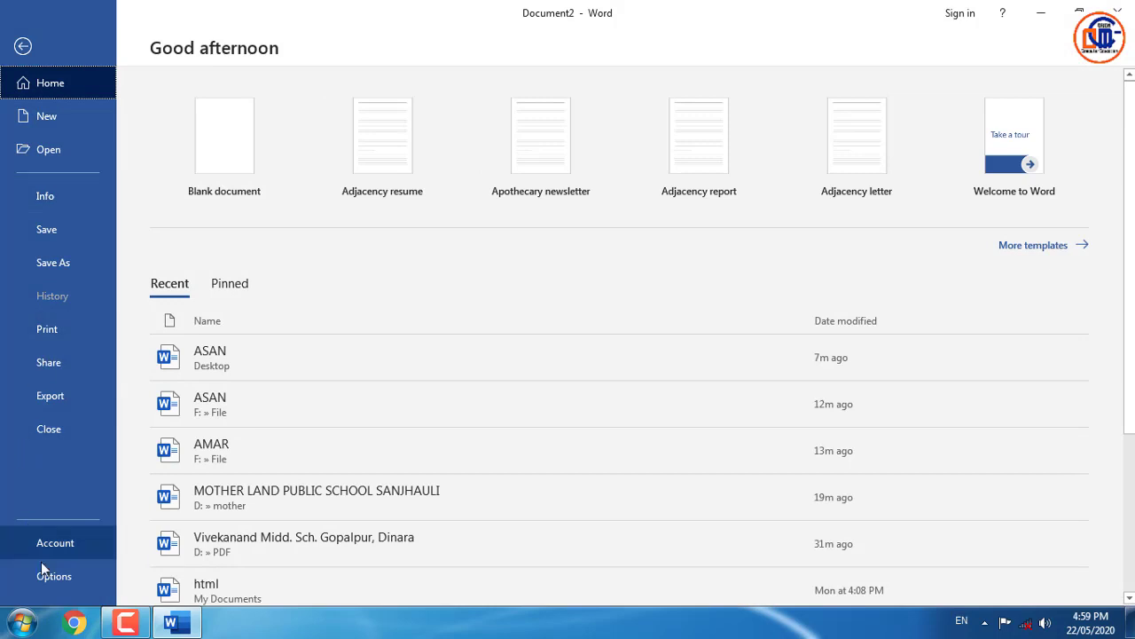
left_click(45, 575)
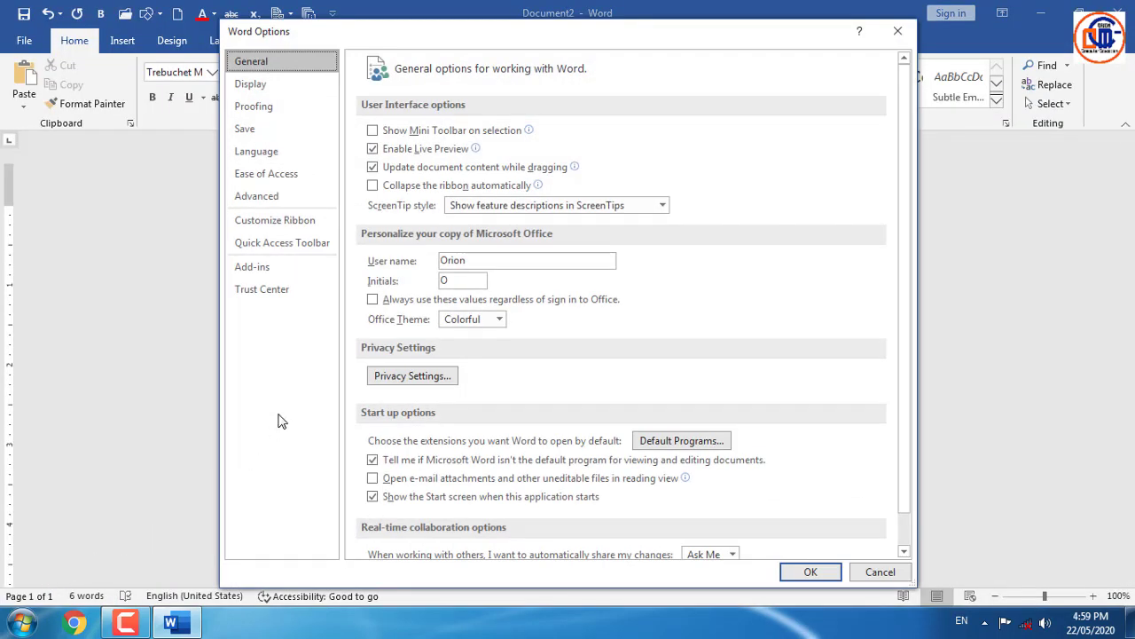
- Switch Word Options to the Customize Ribbon page
left_click(311, 222)
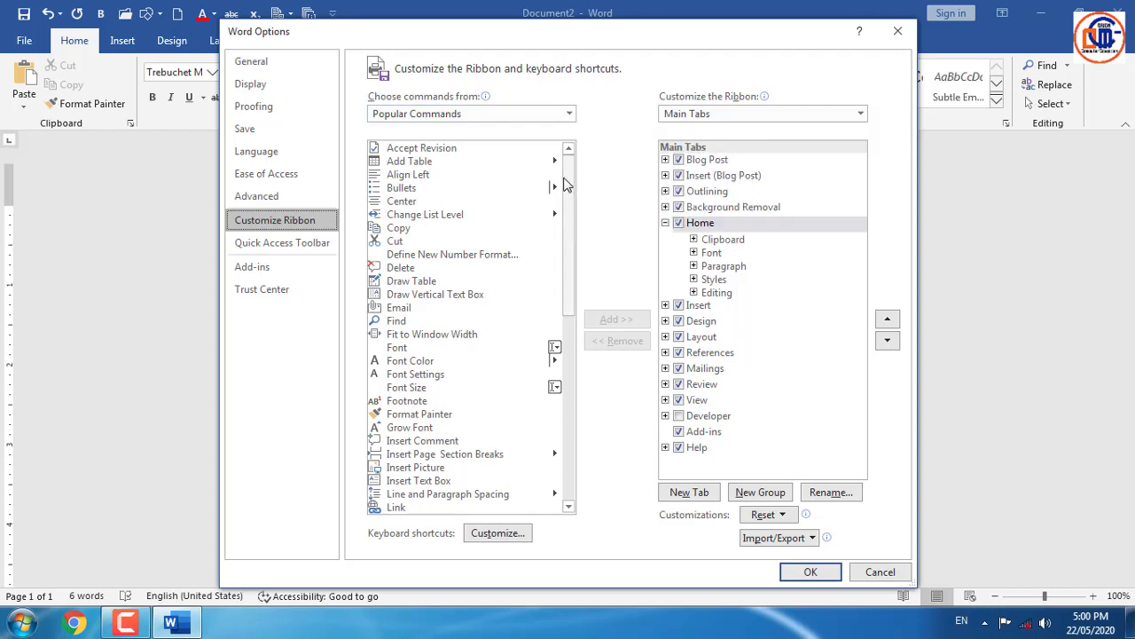
- List commands from All Commands and select the Insert tab under Main Tabs
left_click(568, 115)
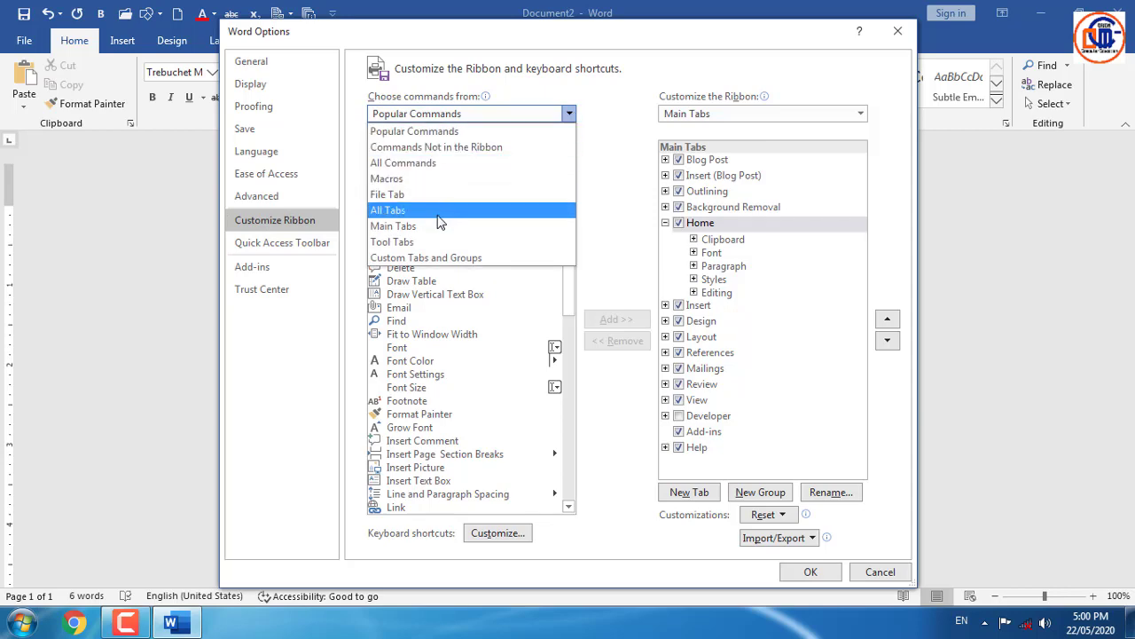
left_click(470, 161)
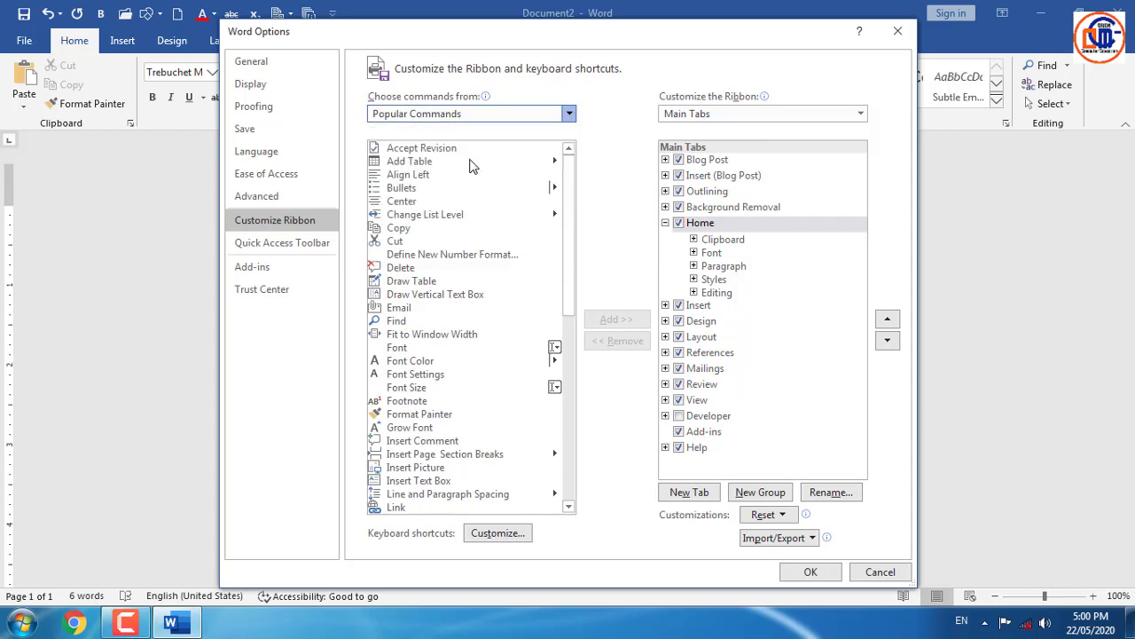
mouse_move(571, 168)
left_mouse_down()
mouse_move(576, 488)
mouse_move(582, 407)
left_mouse_up()
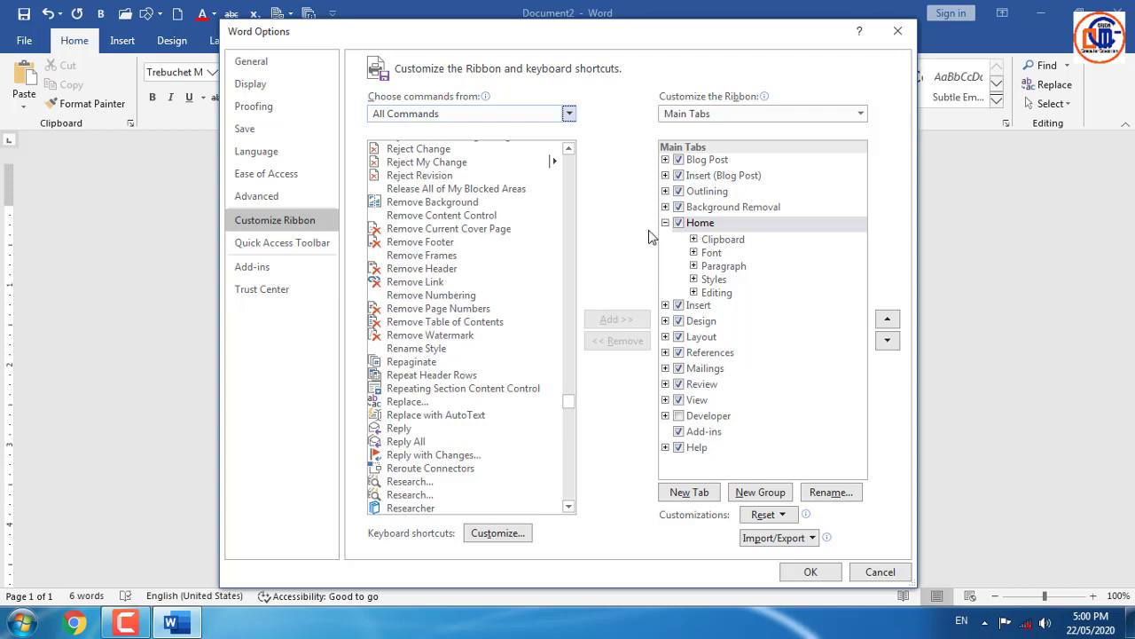
left_click(745, 226)
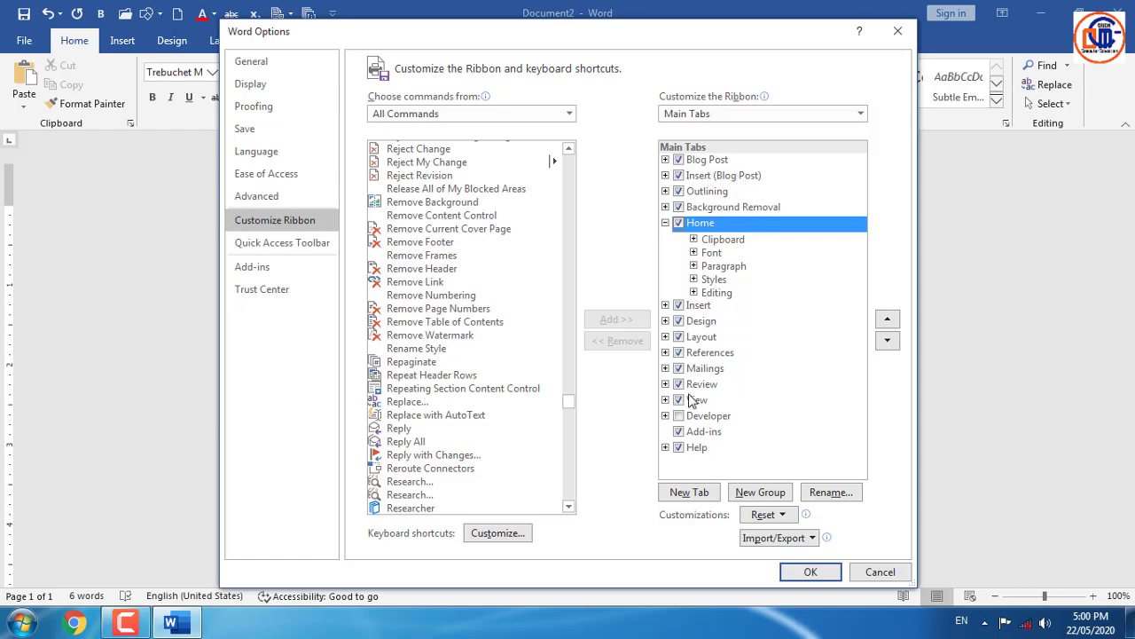
left_click(708, 307)
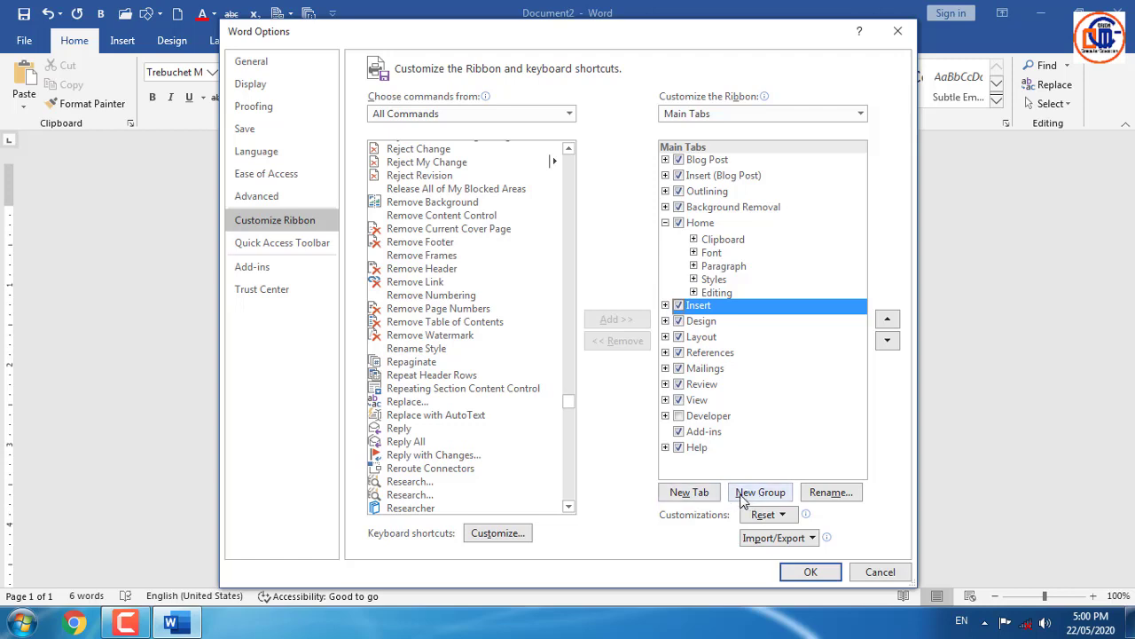
- Add a new group to the Insert tab, rename it FORM, and select it
left_click(760, 492)
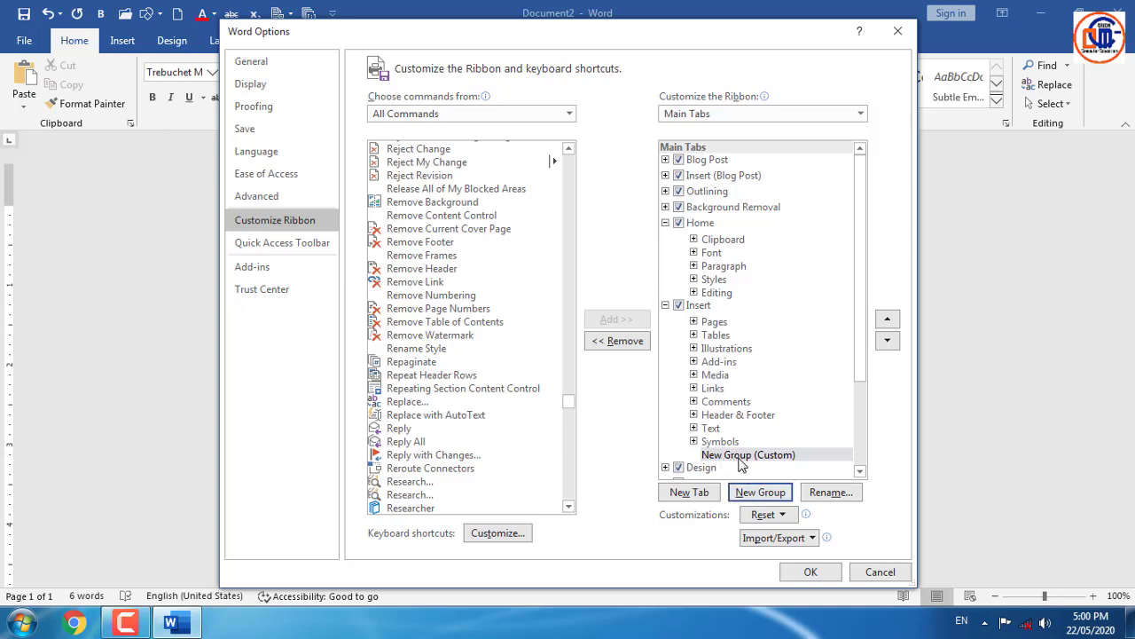
left_click(825, 493)
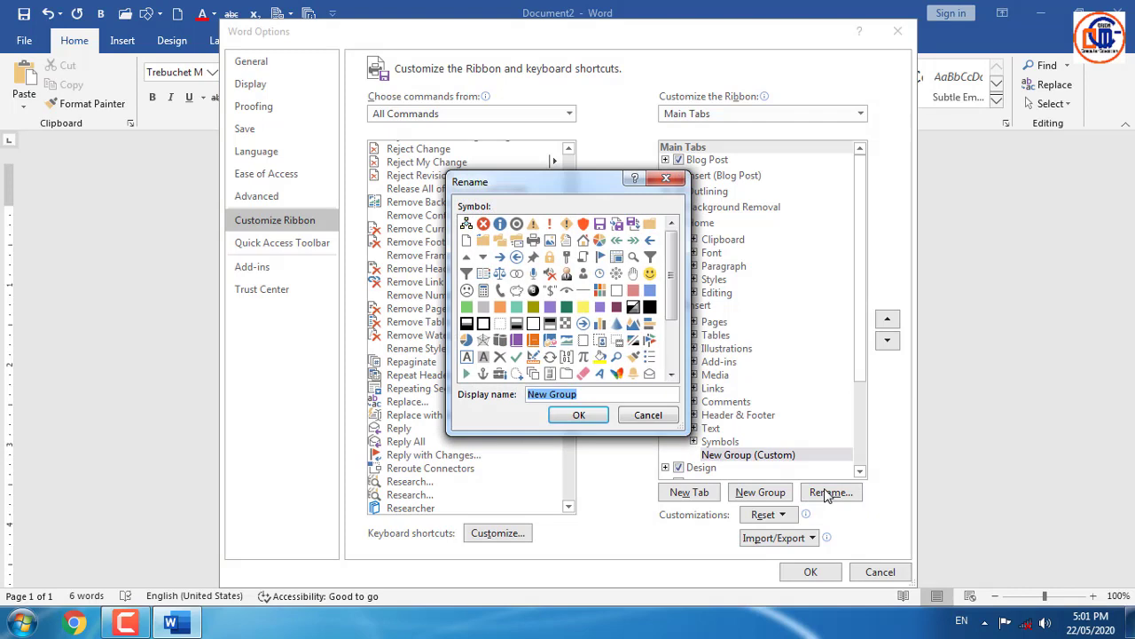
type("FORM")
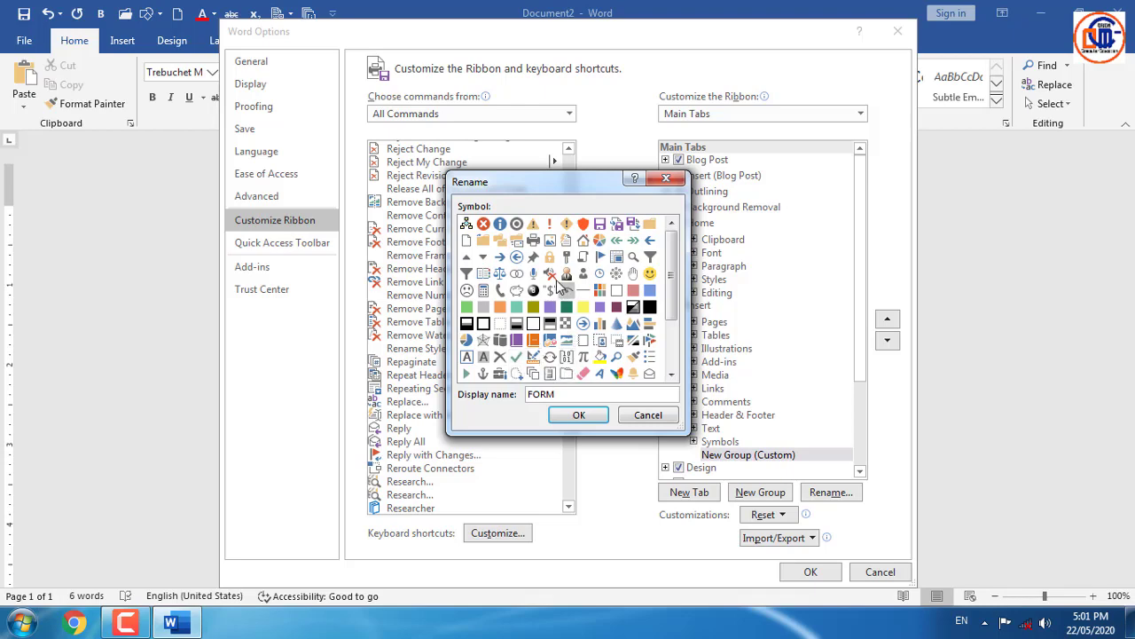
left_click(585, 417)
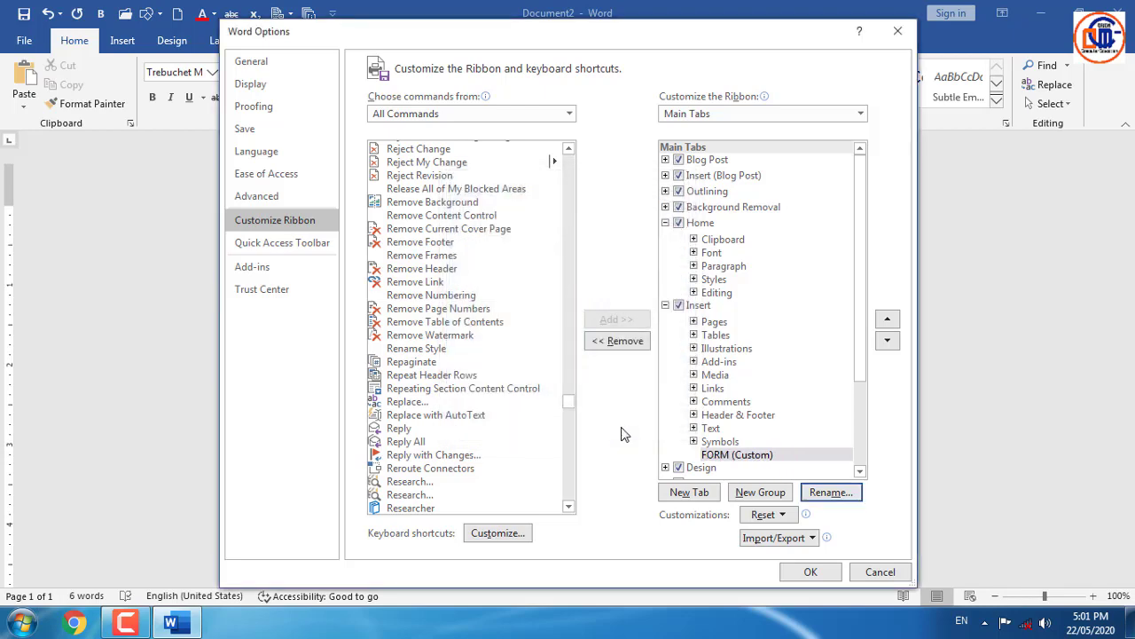
left_click(726, 455)
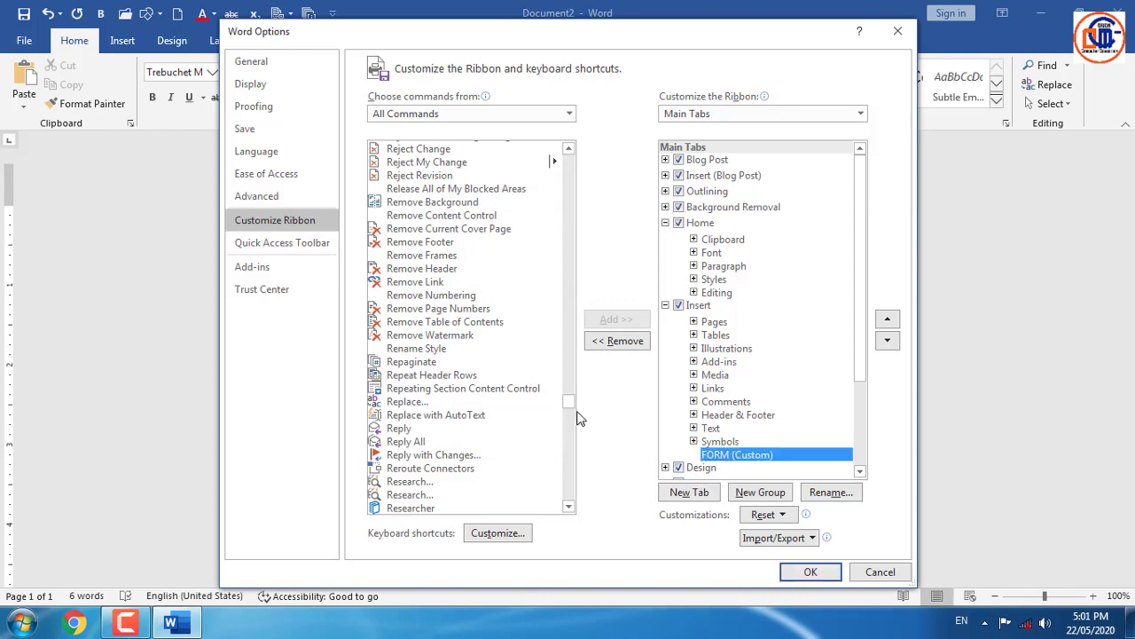
- Add the Form Field command from All Commands into the FORM group and apply the changes
mouse_move(568, 401)
left_mouse_down()
mouse_move(568, 424)
mouse_move(568, 410)
left_mouse_up()
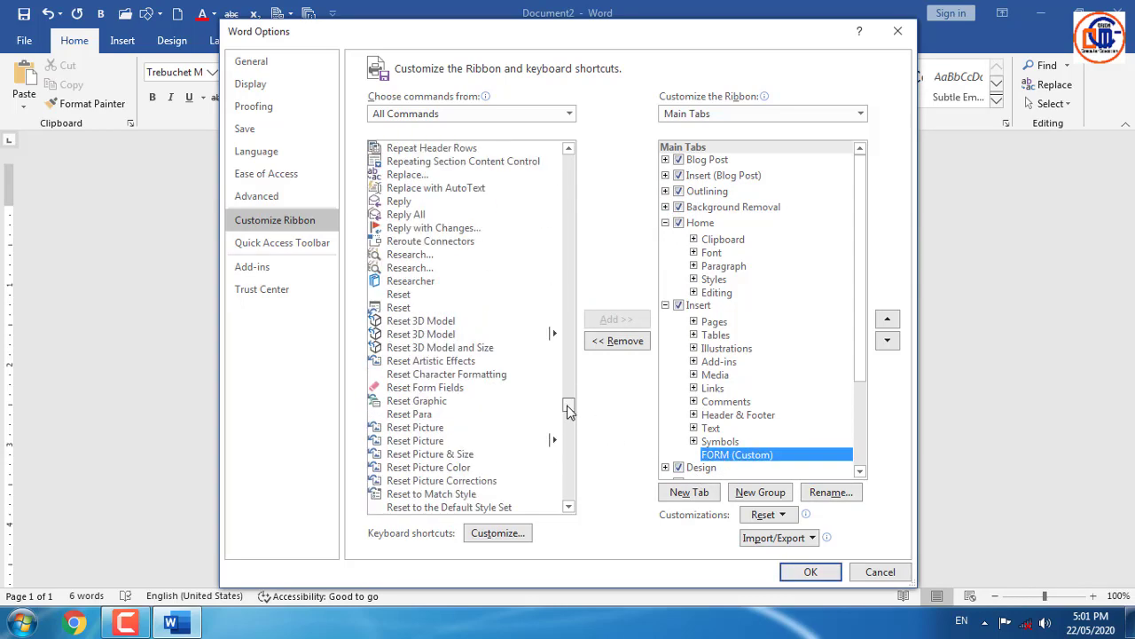
left_click(429, 320)
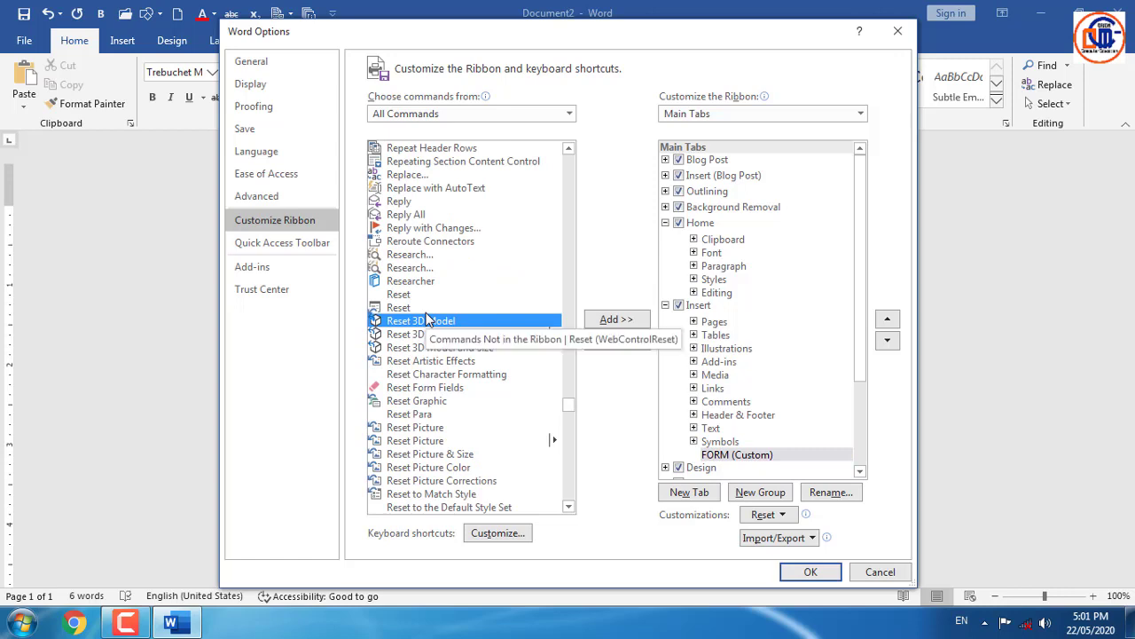
key("f")
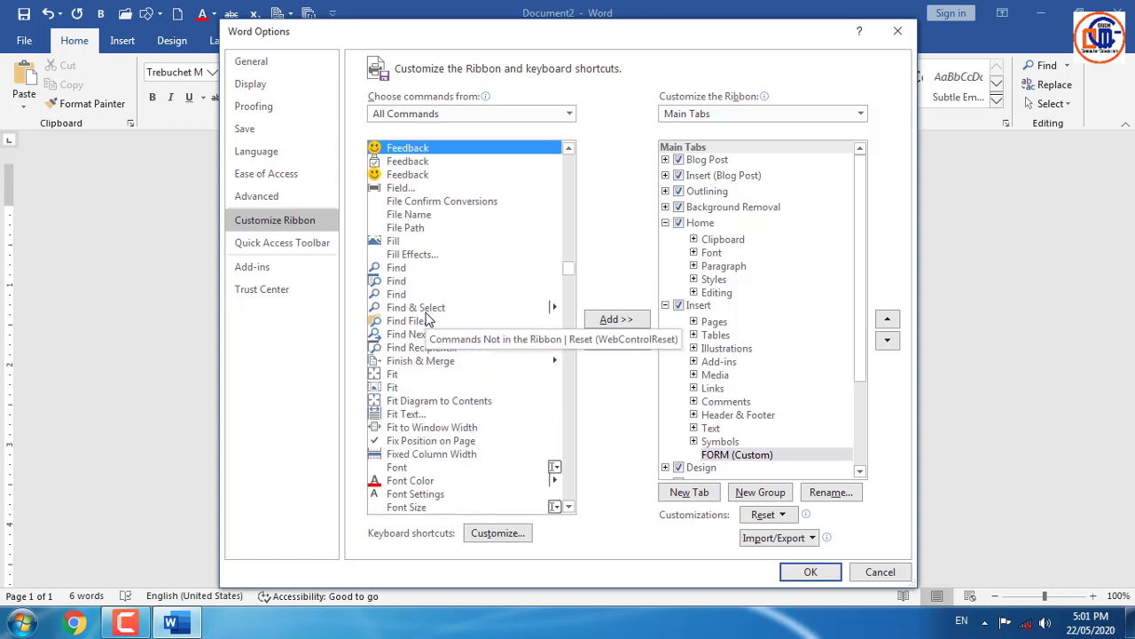
key("Down")
key("Down")
key("Down")
key("Down")
key("Down")
key("Down")
key("Down")
key("Down")
key("Down")
key("Down")
key("Down")
key("Down")
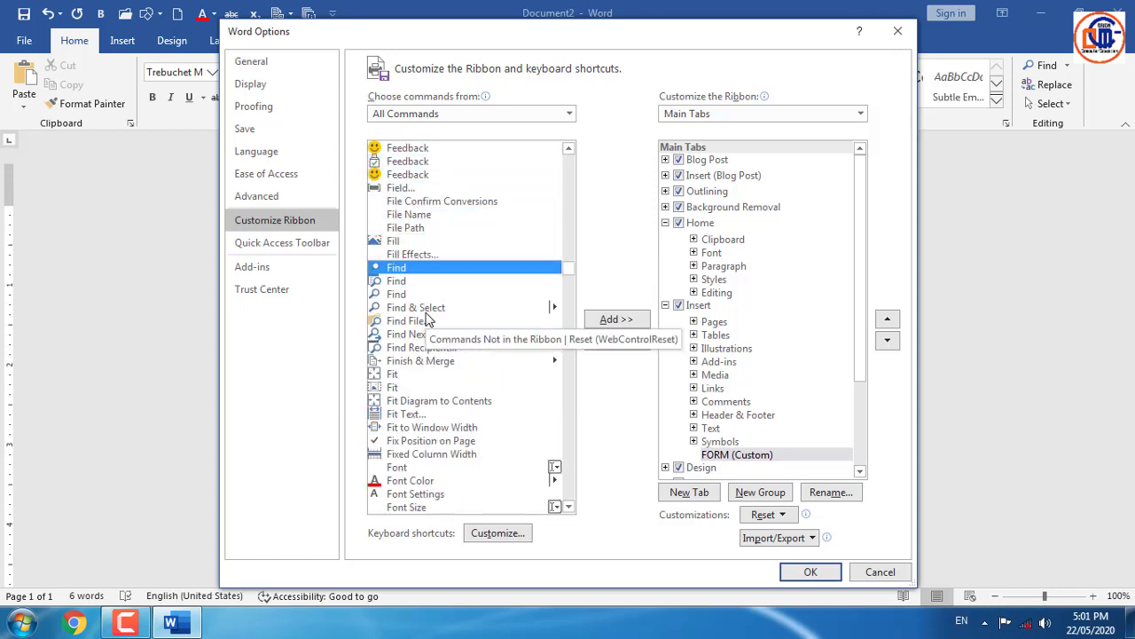
key("Down")
key("Down")
key("Down")
key("Down")
key("Down")
key("Down")
key("Down")
key("Down")
key("Down")
key("Down")
key("Down")
key("Down")
key("Down")
key("Down")
key("Down")
key("Down")
key("Down")
key("Down")
key("Down")
key("Down")
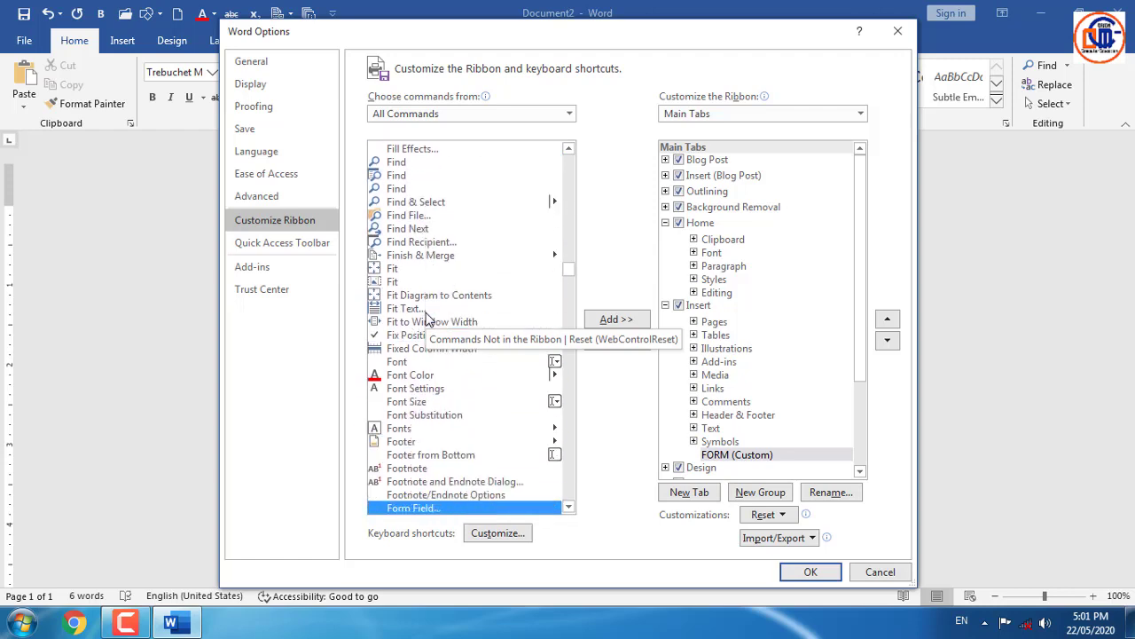
key("Down")
key("Down")
key("Down")
key("Down")
key("Down")
key("Down")
key("Down")
key("Down")
key("Down")
key("Down")
key("Down")
key("Down")
key("Down")
key("Down")
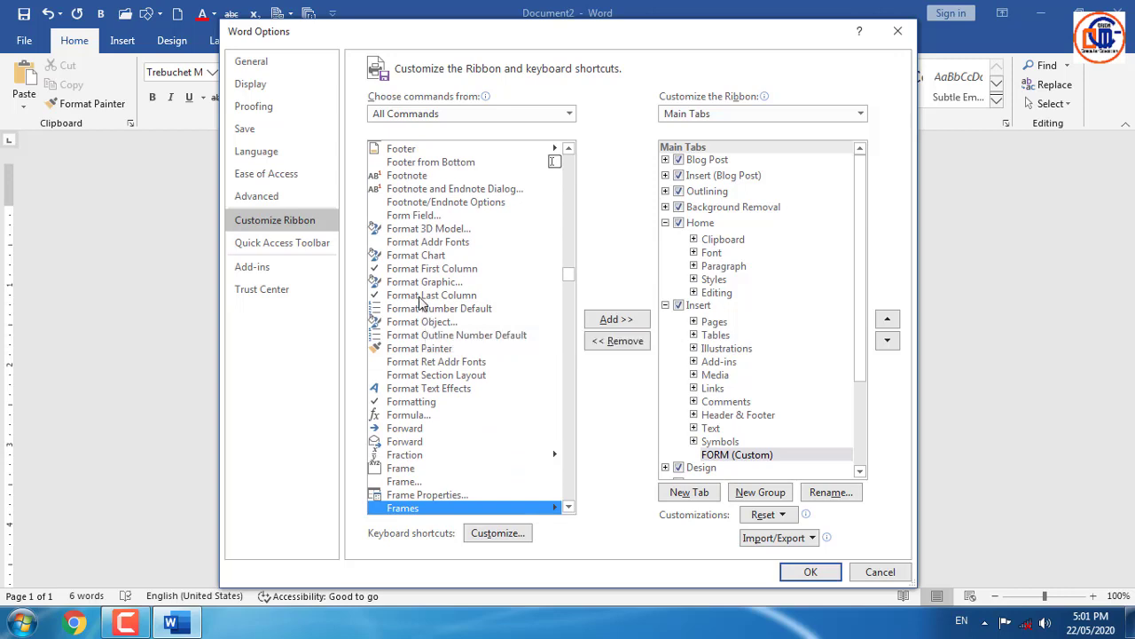
left_click(421, 215)
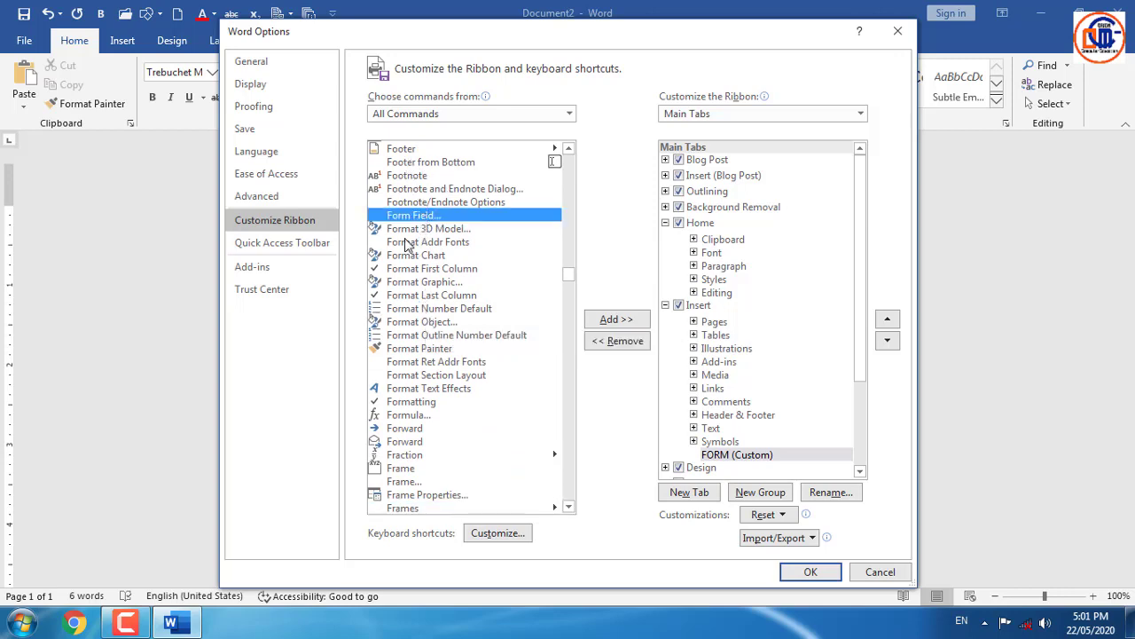
left_click(616, 320)
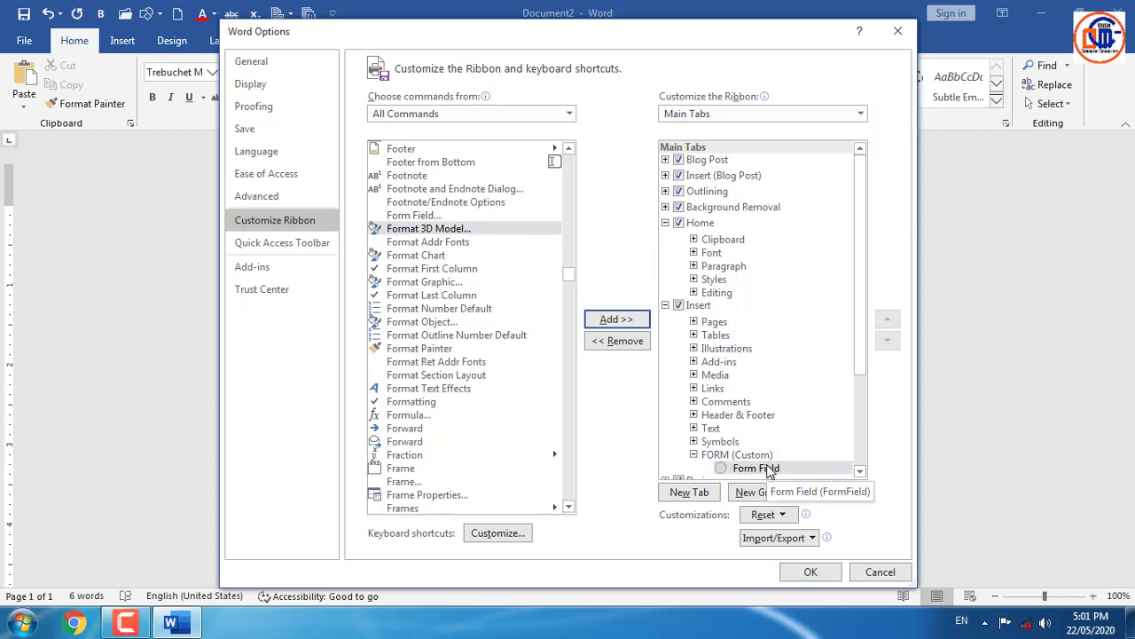
left_click(811, 572)
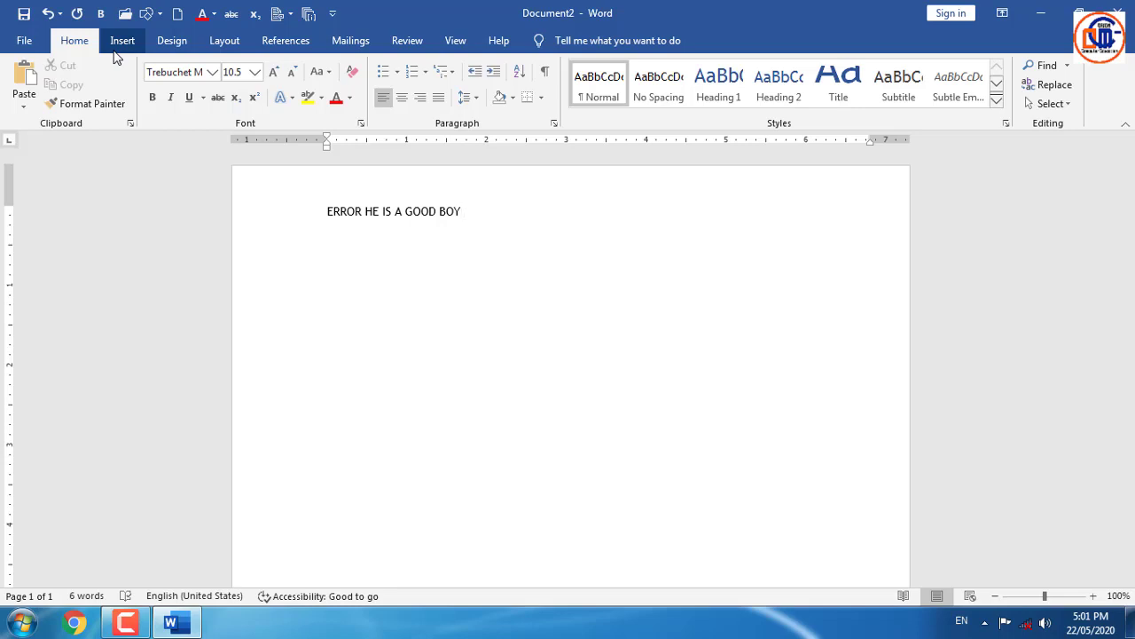
- Show the Insert tab and try the FORM group's Form Field button, closing its dialog unused
left_click(136, 626)
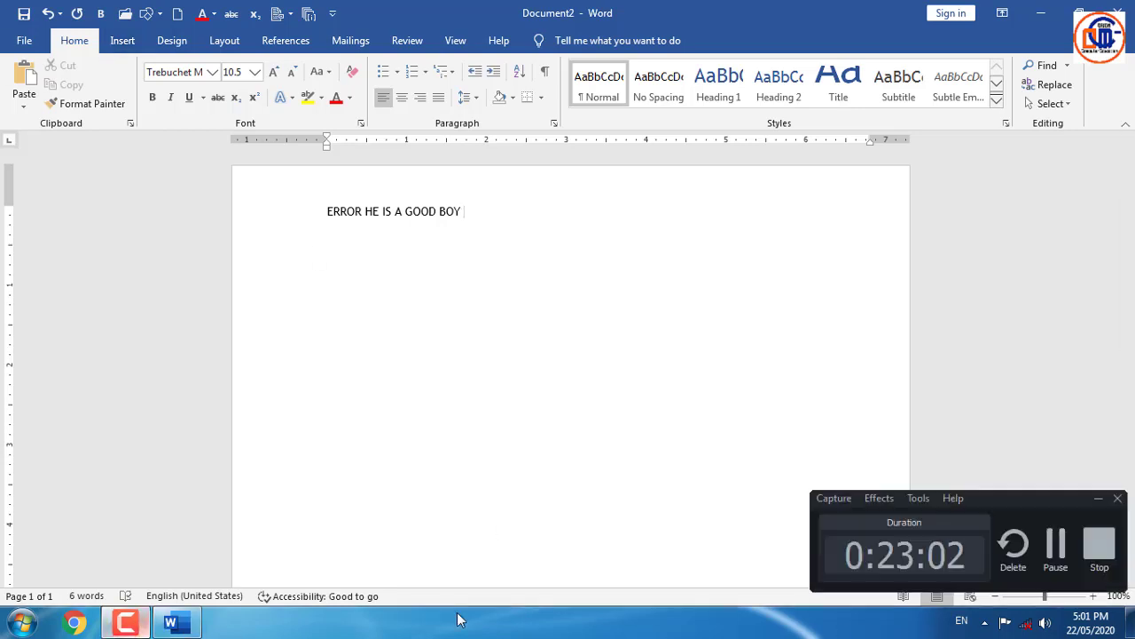
left_click(1056, 544)
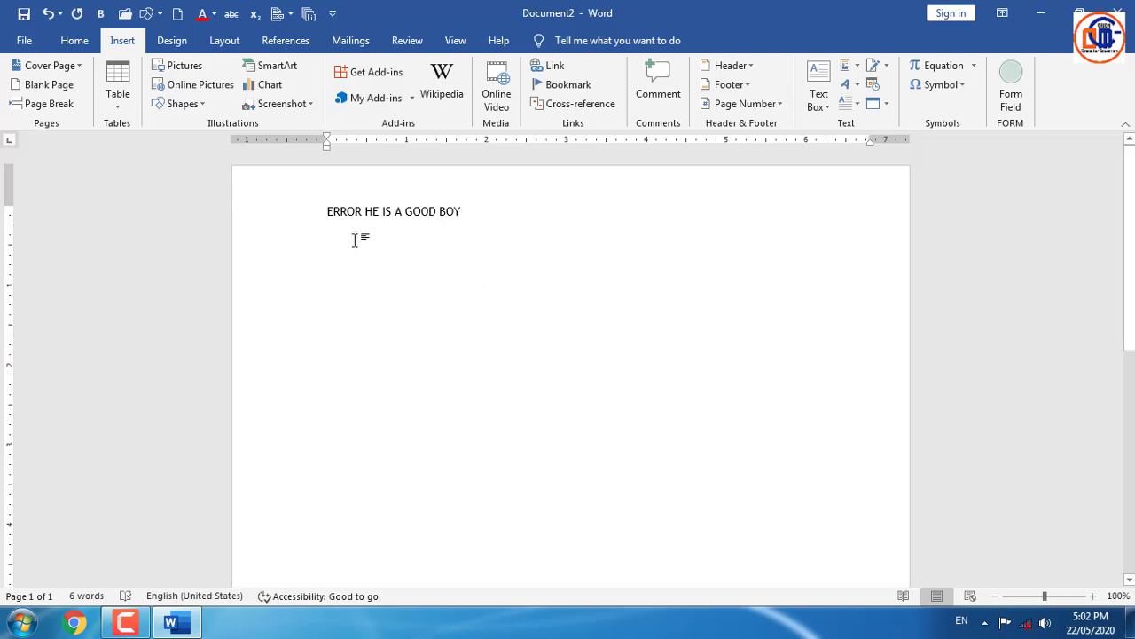
left_click(1012, 103)
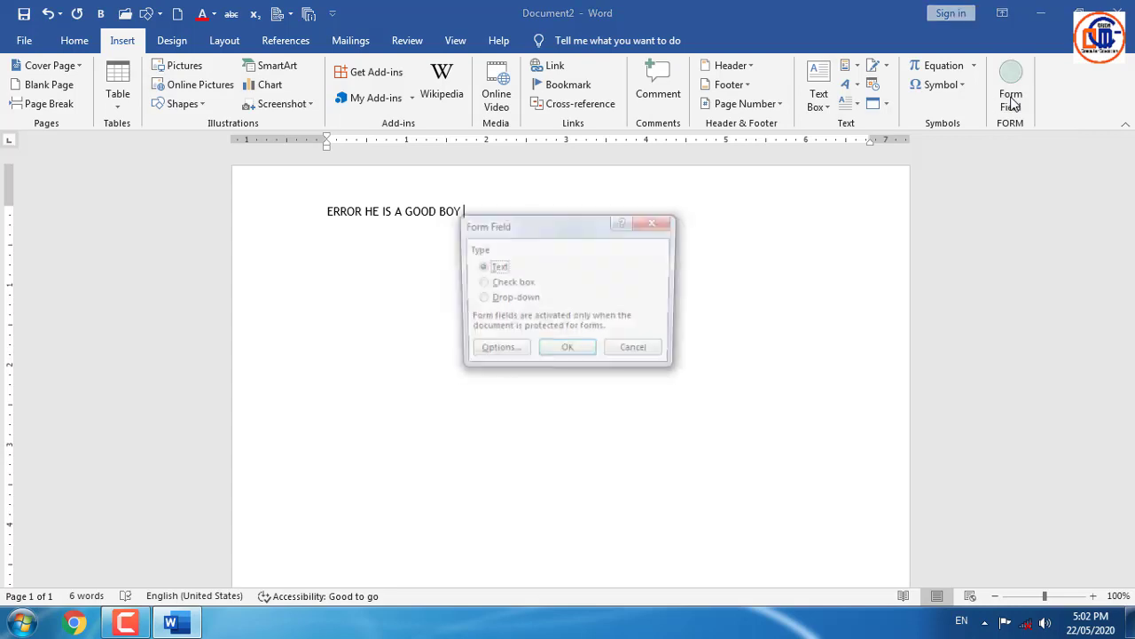
left_click_drag(550, 230, 596, 247)
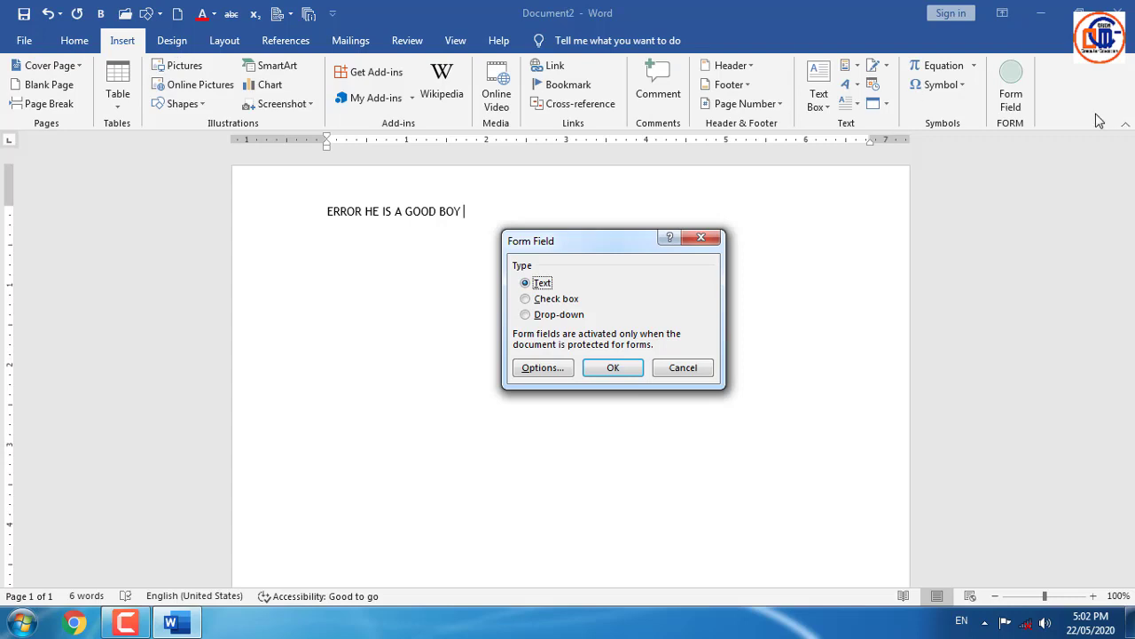
left_click(701, 236)
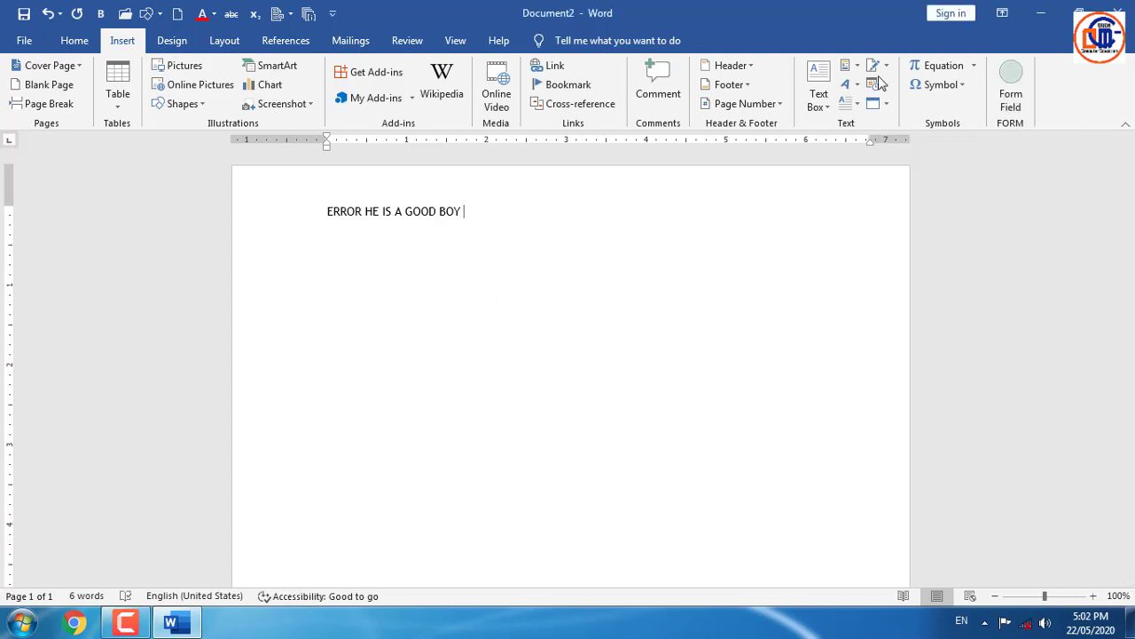
left_click(128, 627)
left_click(1061, 565)
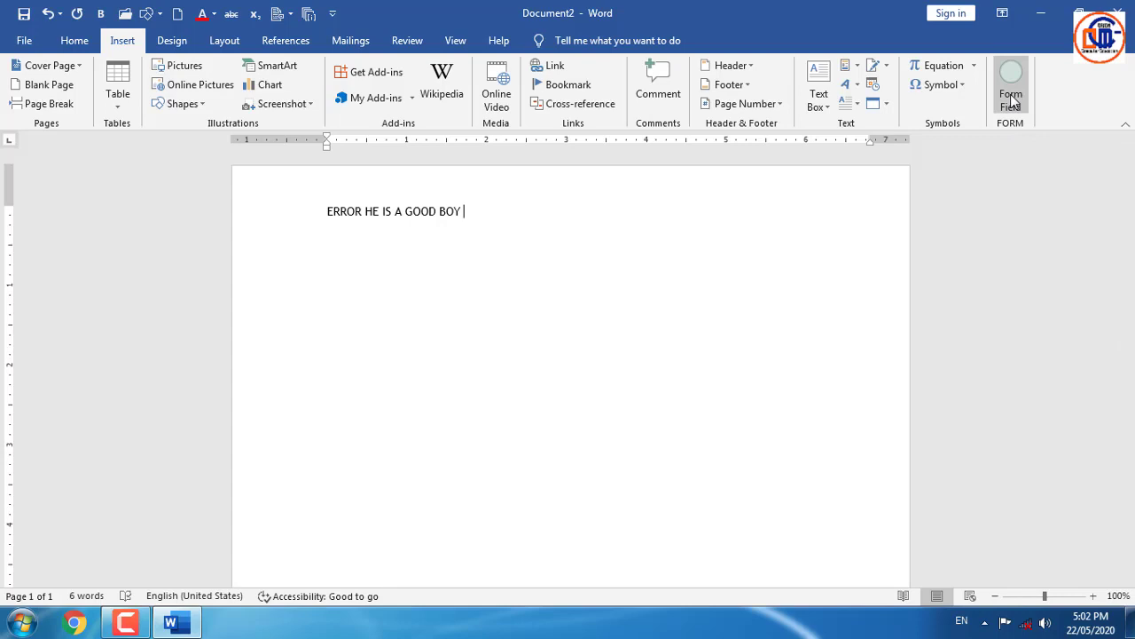
- Open Word Options on the Quick Access Toolbar page with commands listed from All Commands
left_click(24, 40)
left_click(44, 575)
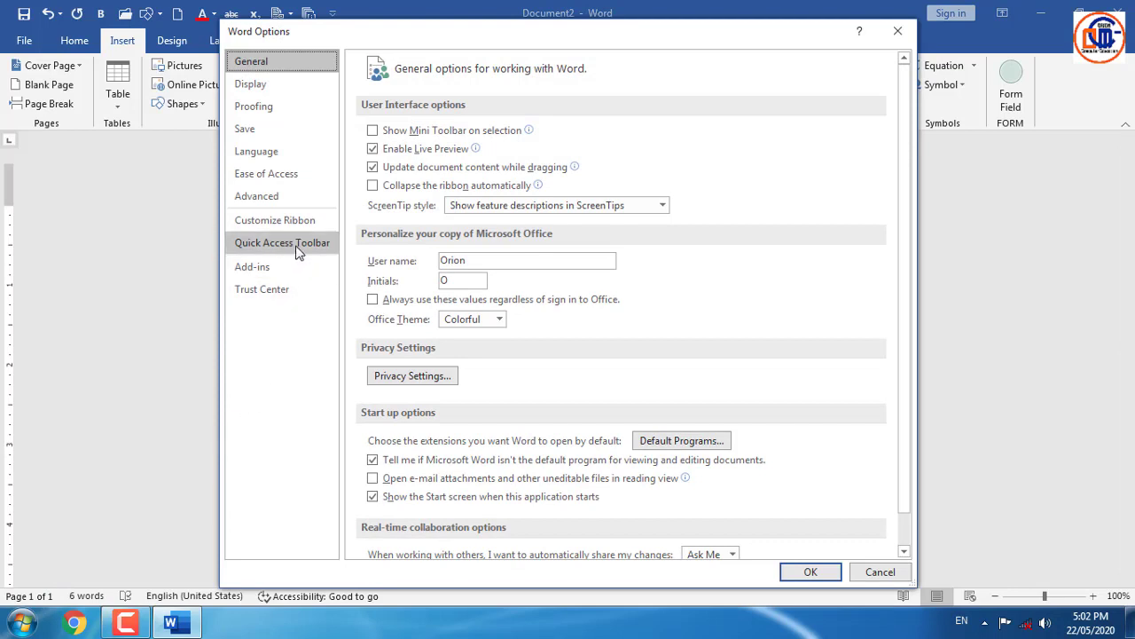
left_click(298, 245)
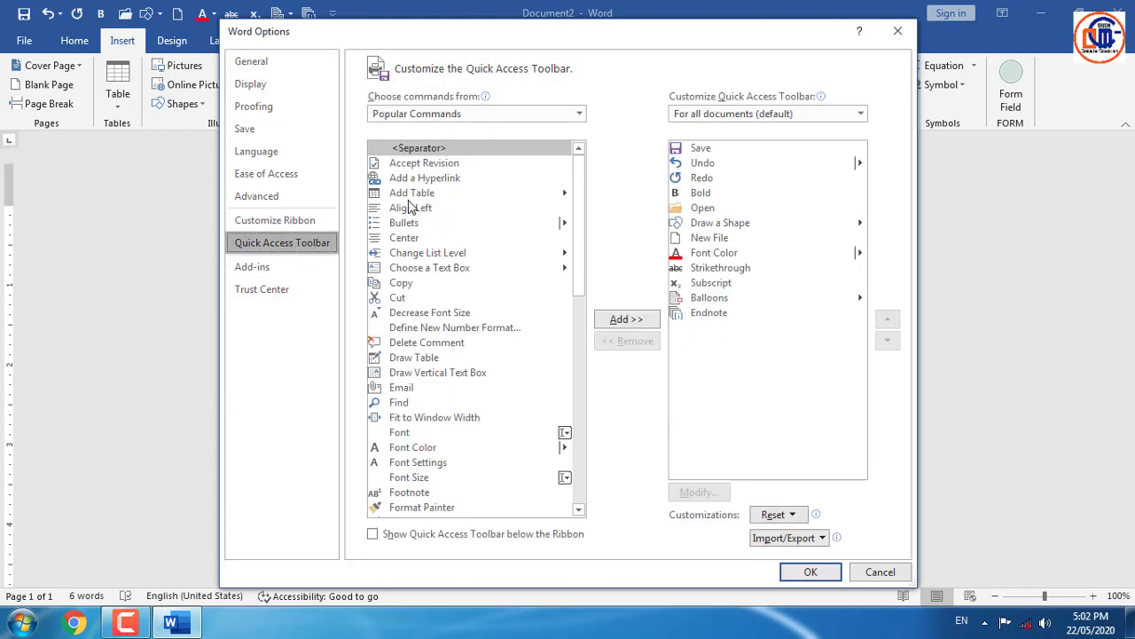
left_click(578, 113)
left_click(464, 165)
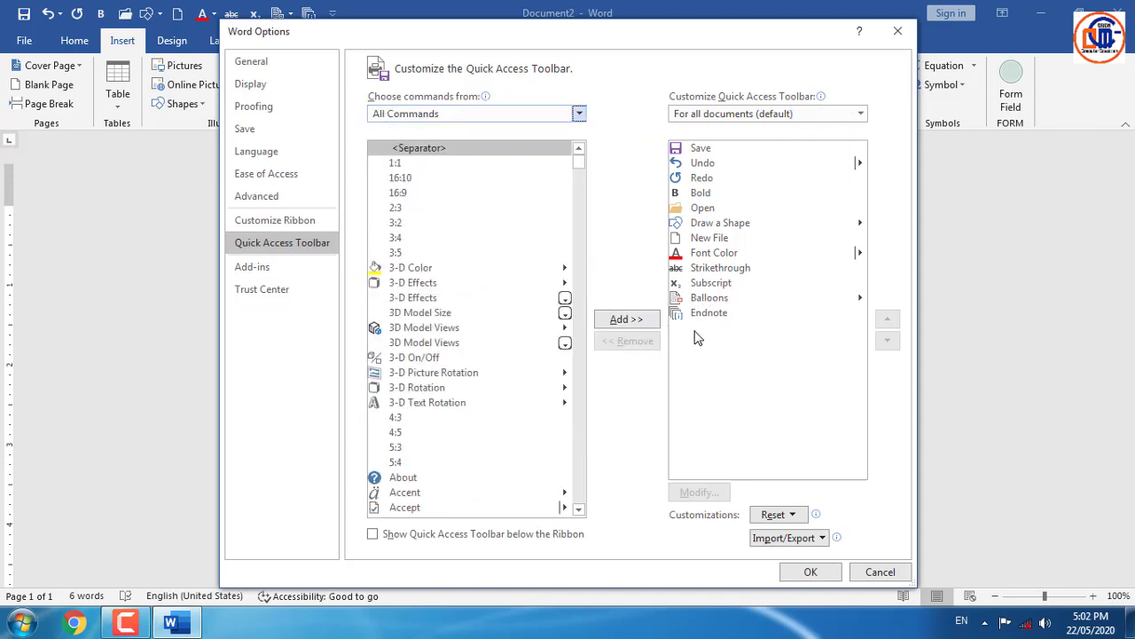
- Keep toolbar changes applying to all documents and switch to the Customize Ribbon page
left_click(860, 113)
left_click(621, 146)
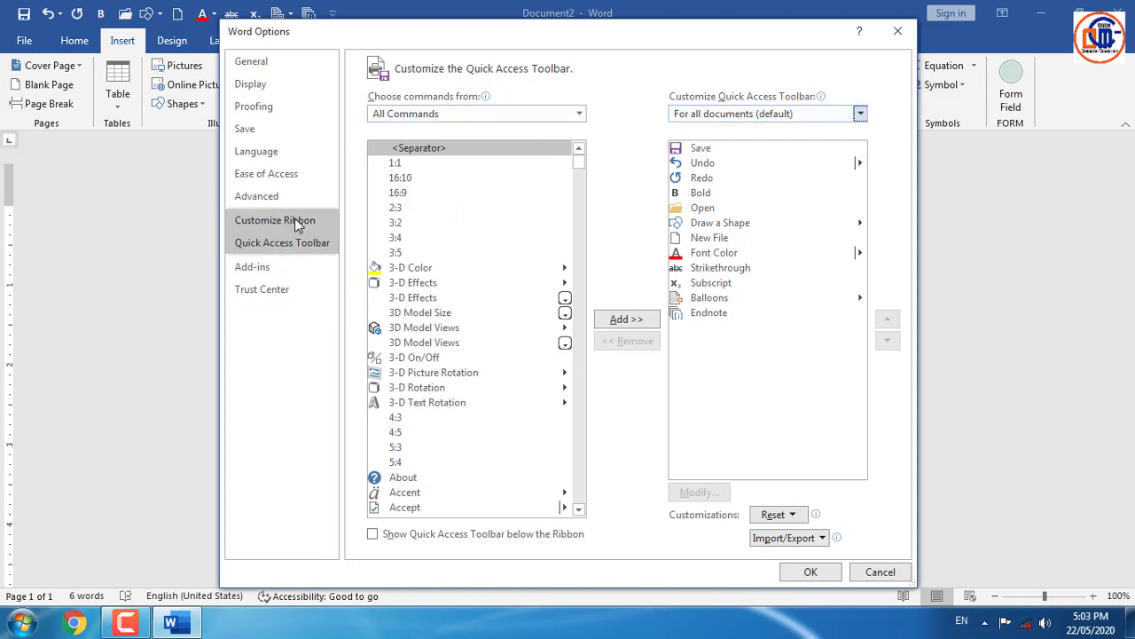
left_click(294, 219)
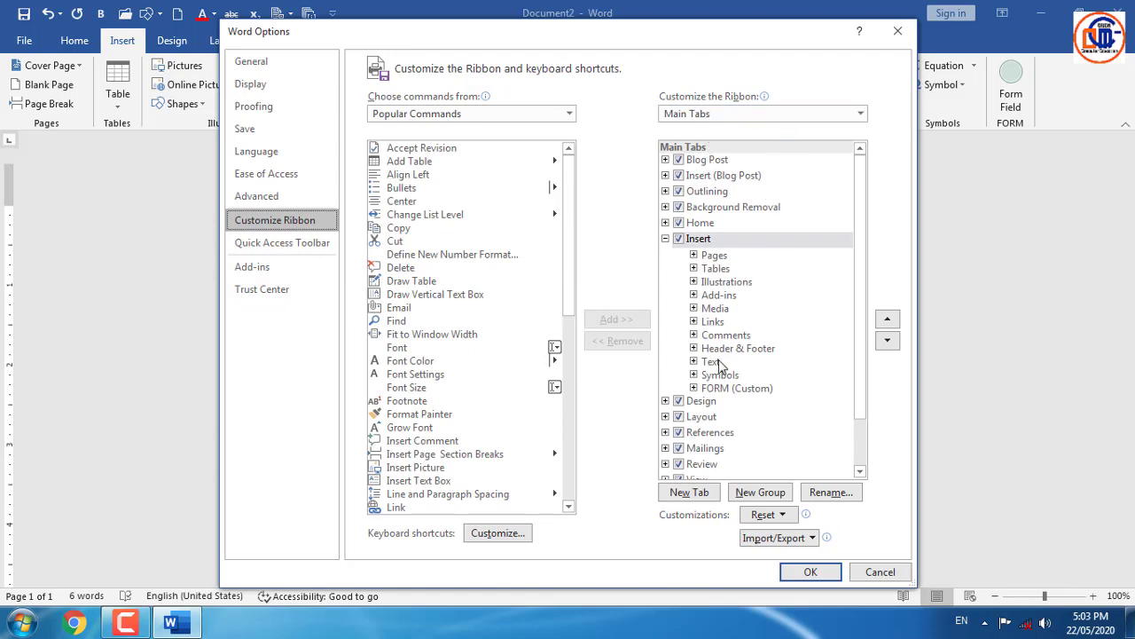
- Remove the custom FORM group from the Insert tab and close Word Options with OK
left_click(753, 387)
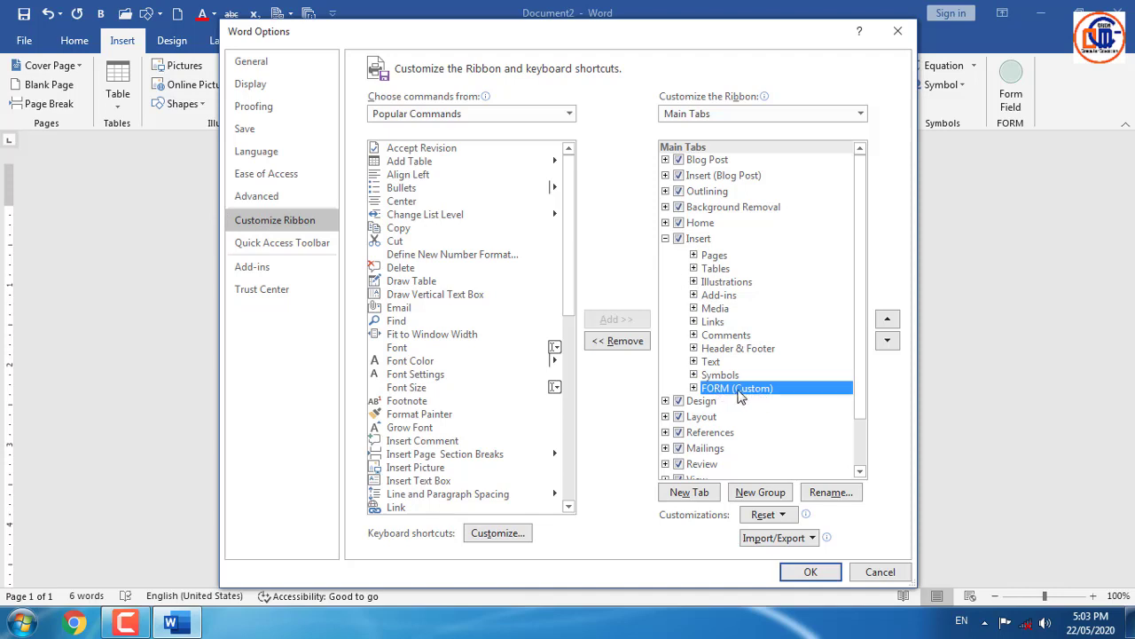
left_click(624, 343)
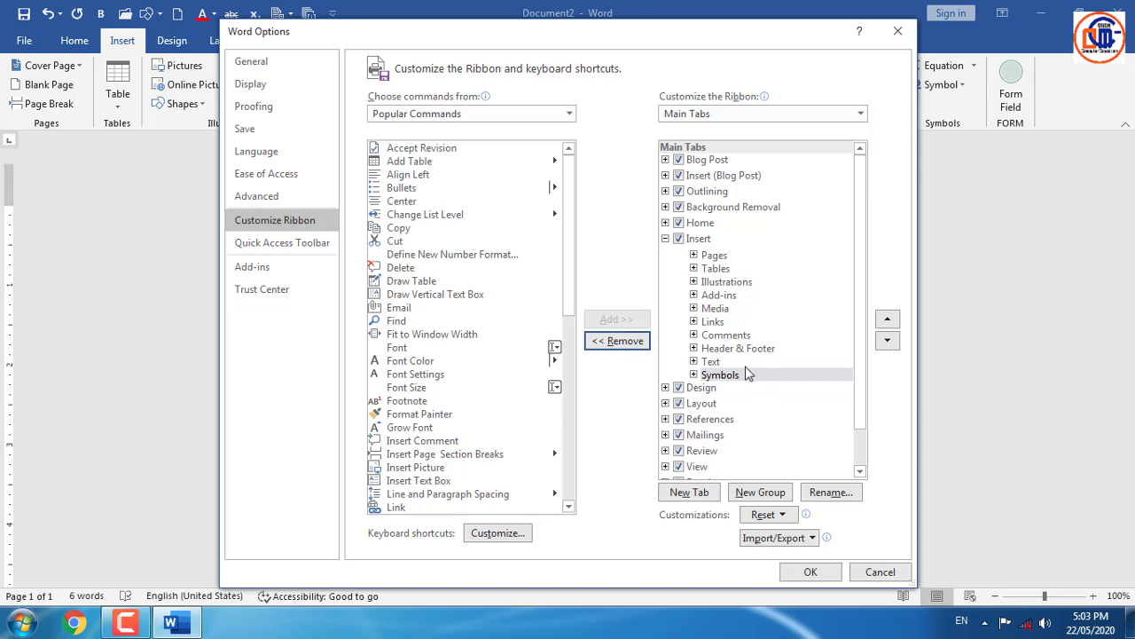
left_click(811, 571)
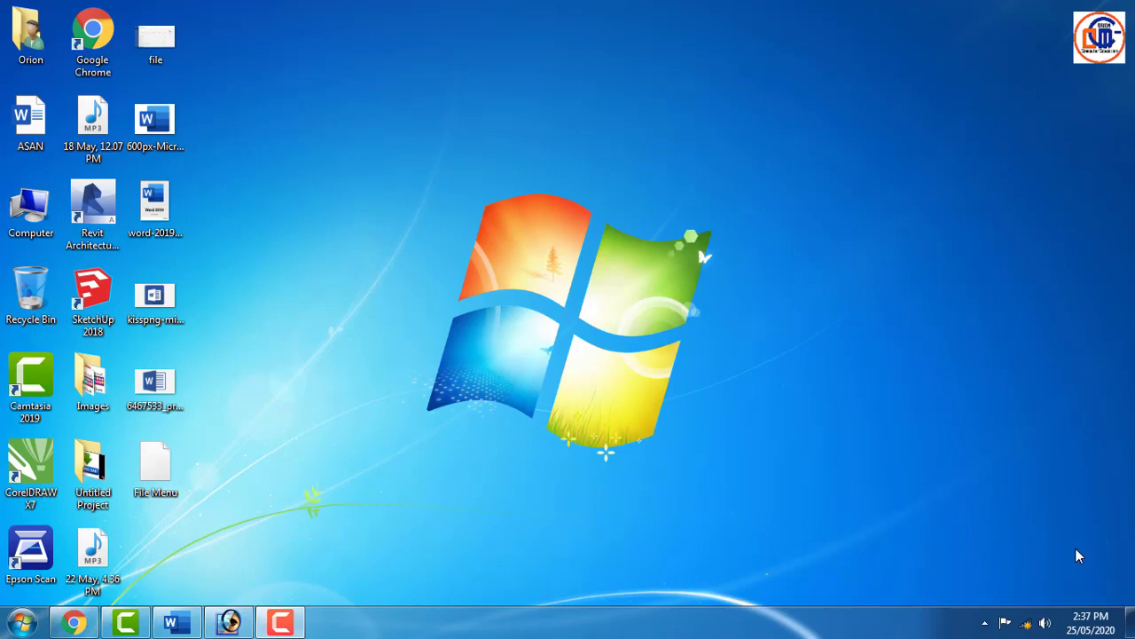
- Return to the Word document and open Word Options on the Display page
left_click(178, 621)
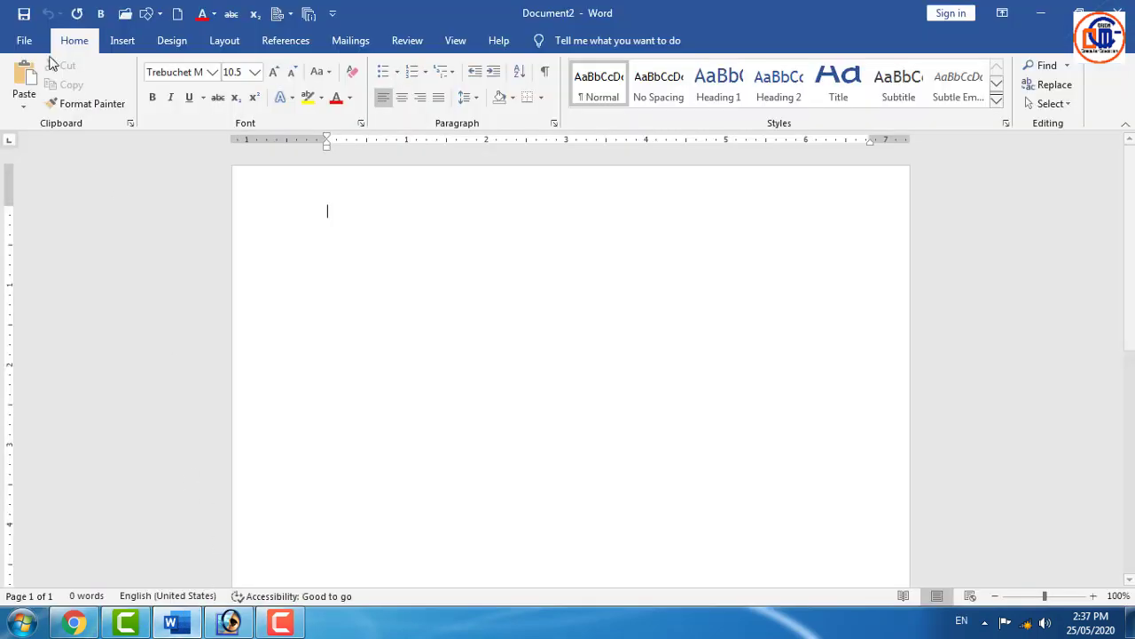
left_click(26, 44)
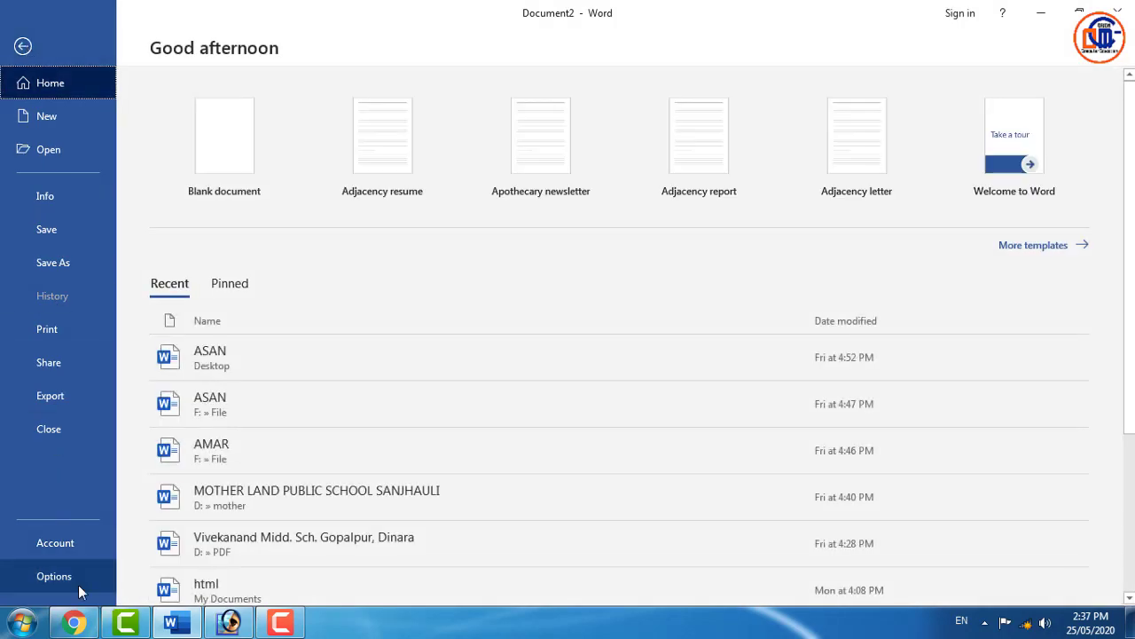
left_click(78, 585)
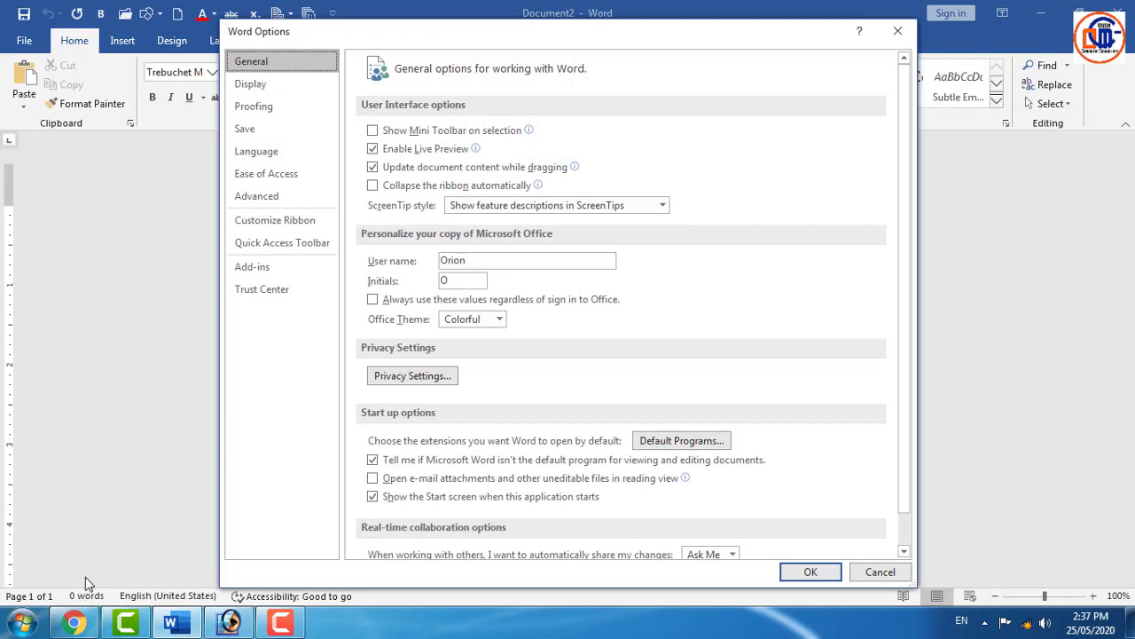
left_click(252, 84)
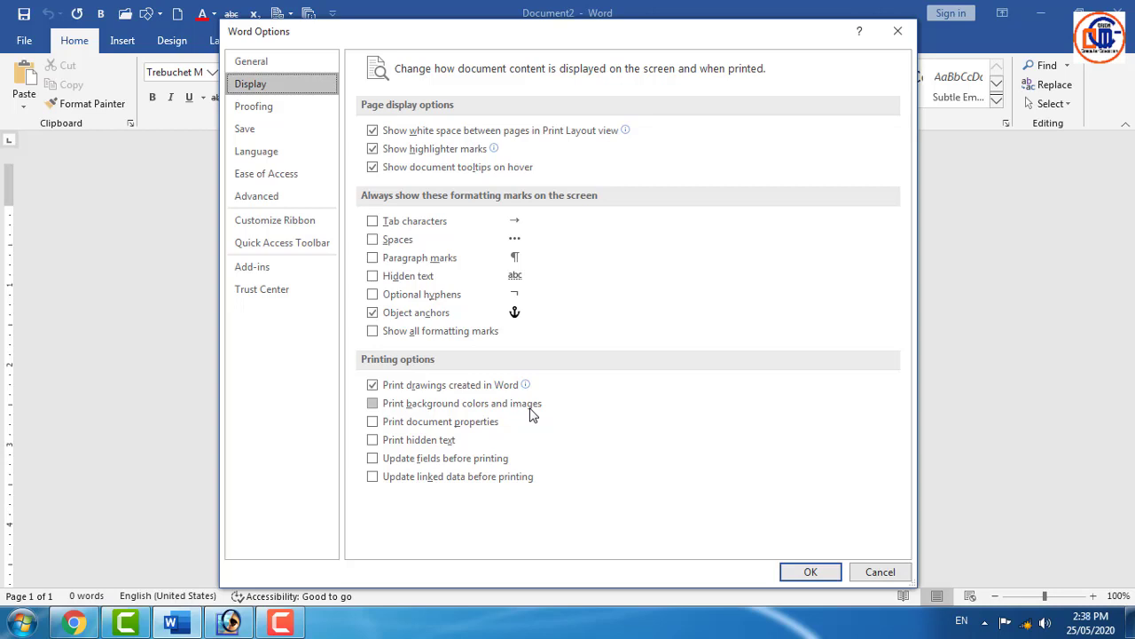
- Check background colors, document properties, hidden text, update fields and update linked data under Printing options
left_click(372, 404)
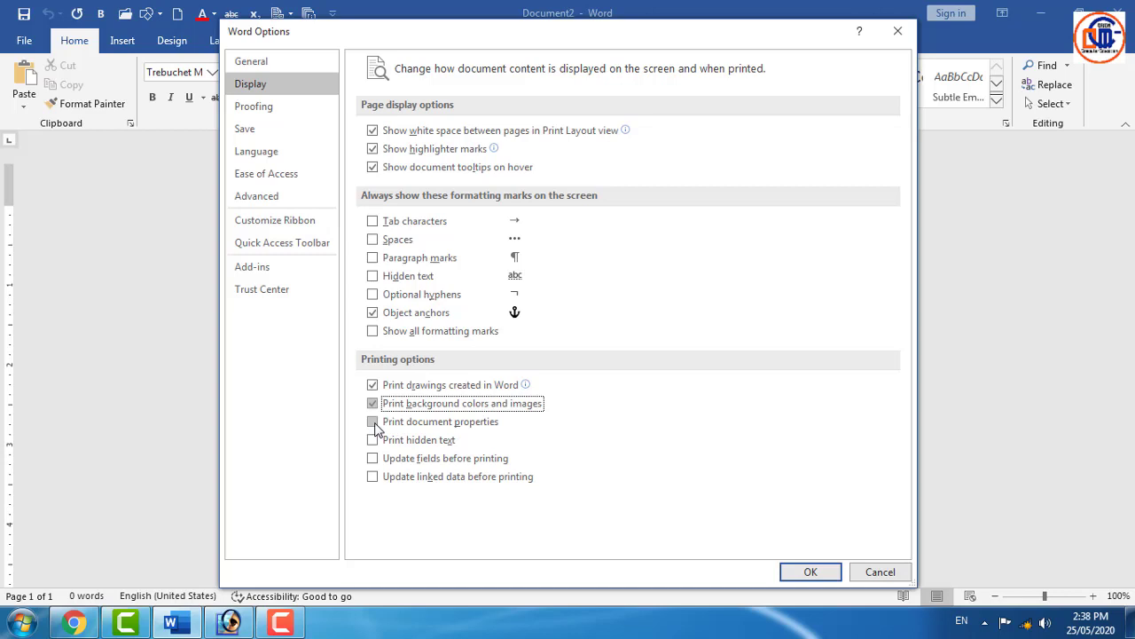
left_click(373, 423)
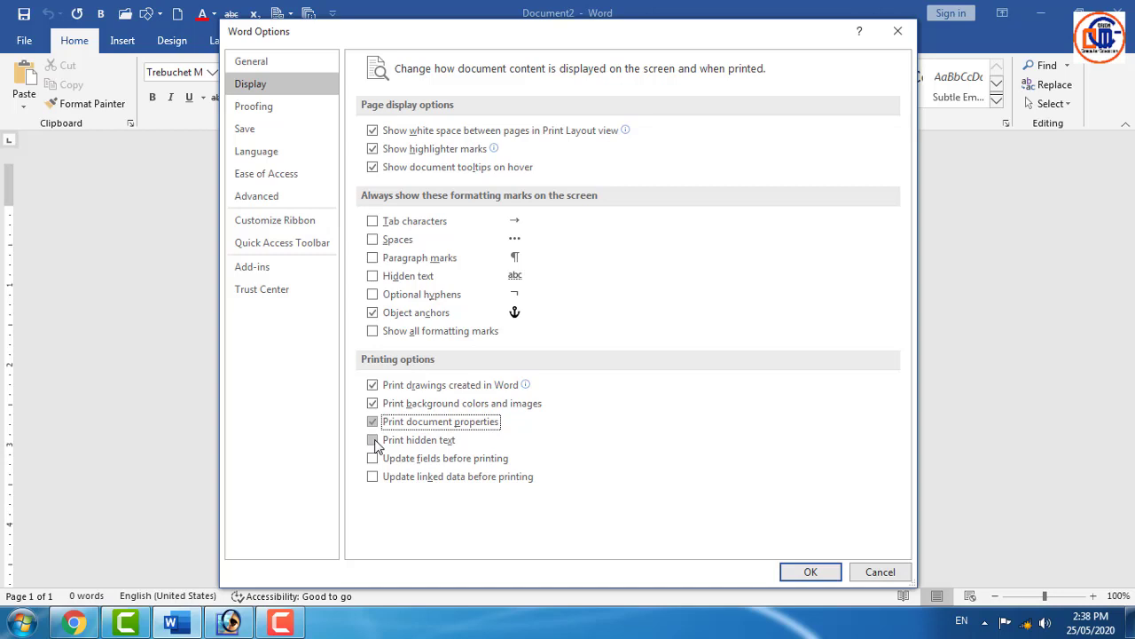
left_click(374, 441)
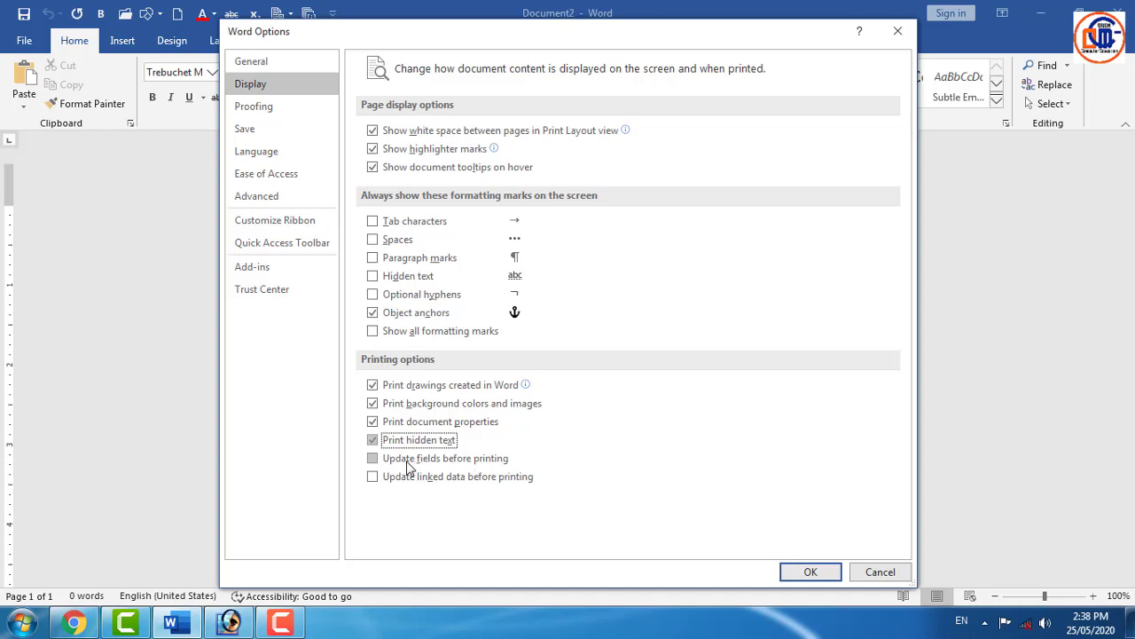
left_click(373, 460)
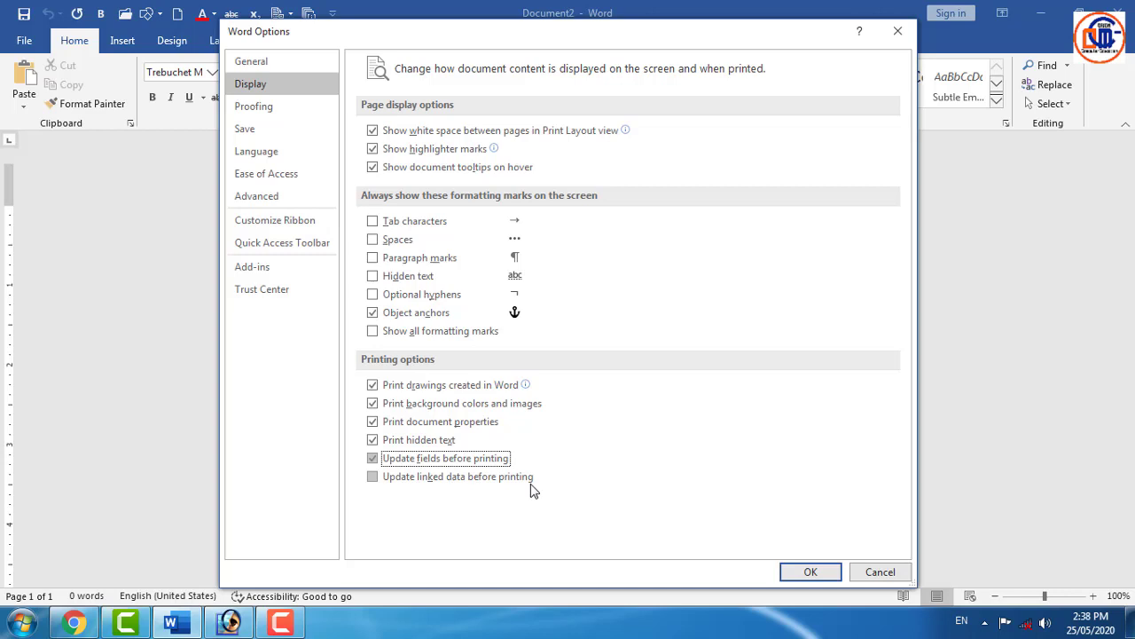
left_click(374, 477)
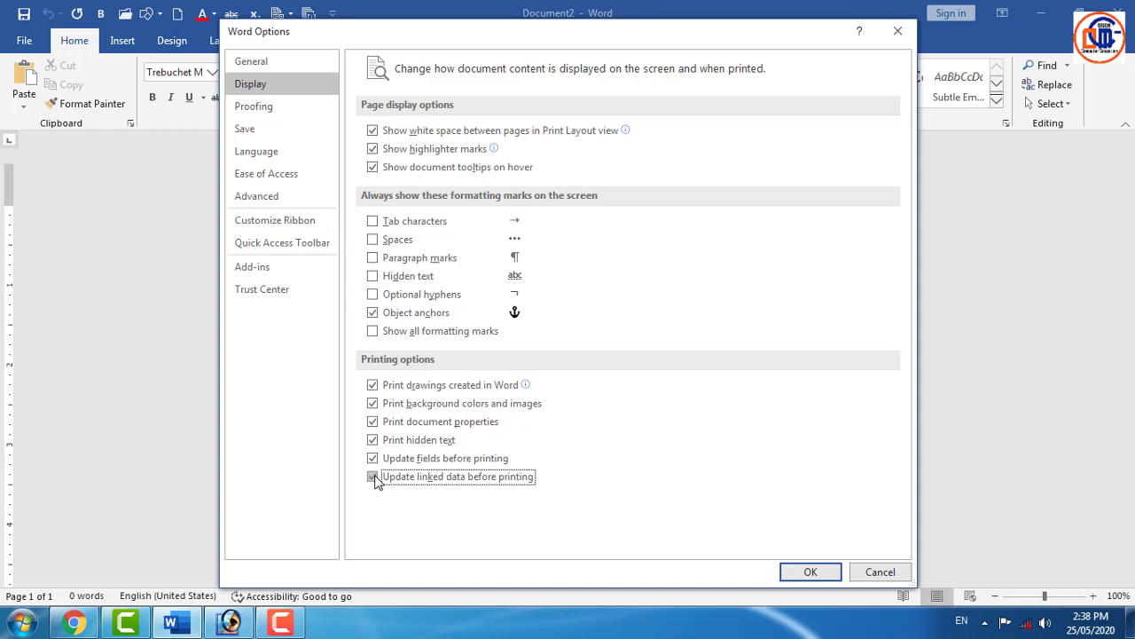